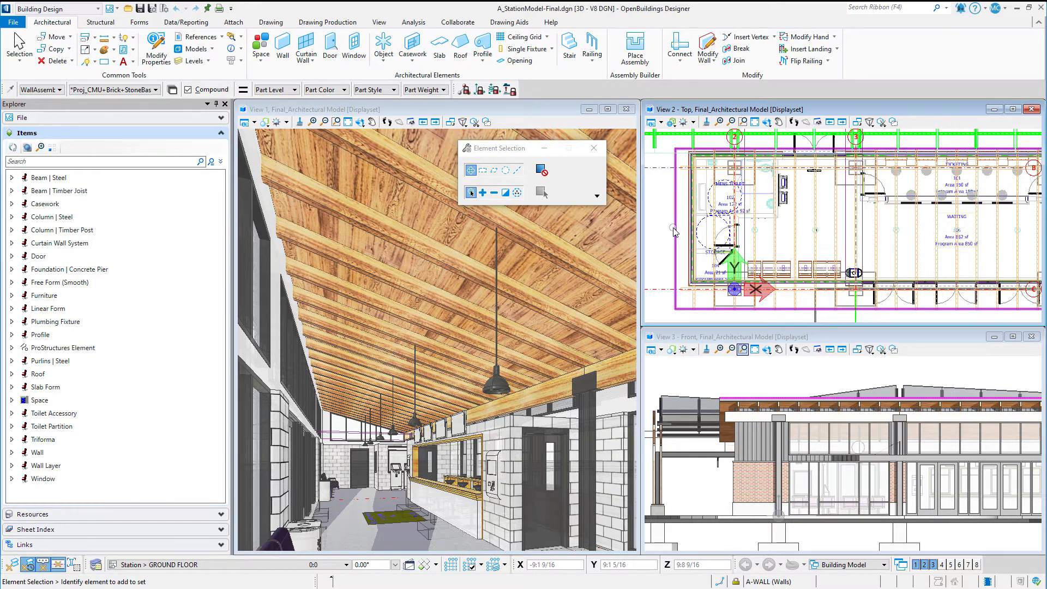
Open the AccuSnap settings and turn the Pop-up Info option off and back on.
{"action": "mouse_move", "coordinate": [675, 232]}
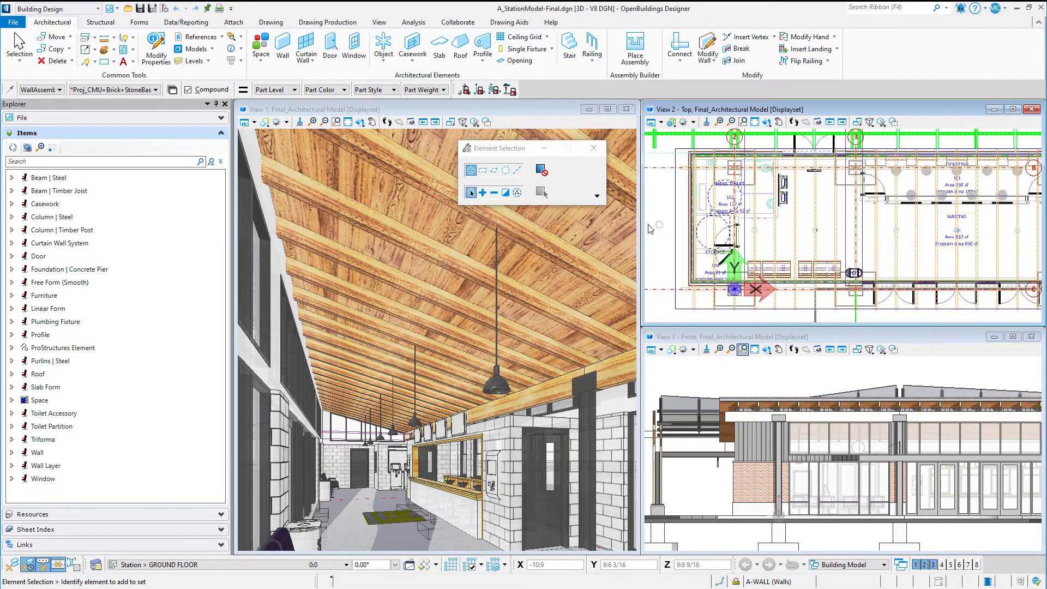
{"action": "mouse_move", "coordinate": [391, 239]}
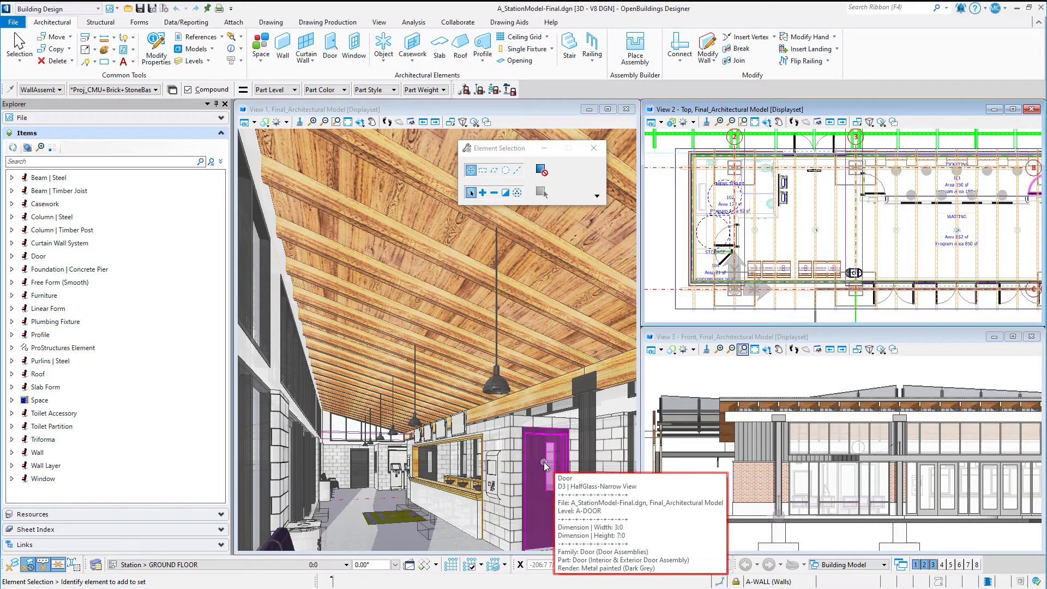
{"action": "left_click", "coordinate": [720, 581]}
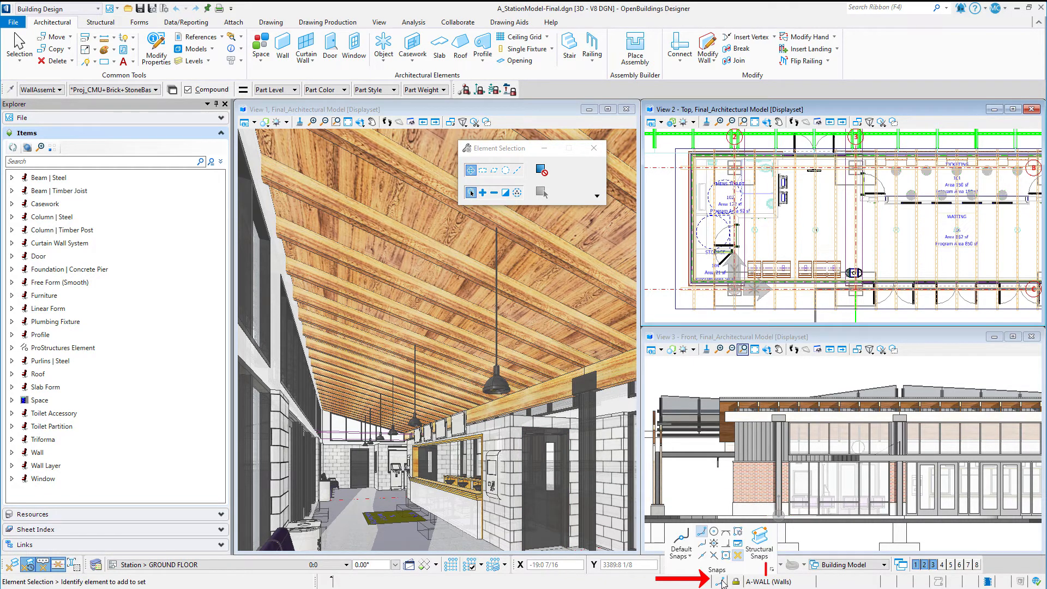
{"action": "left_click", "coordinate": [770, 569]}
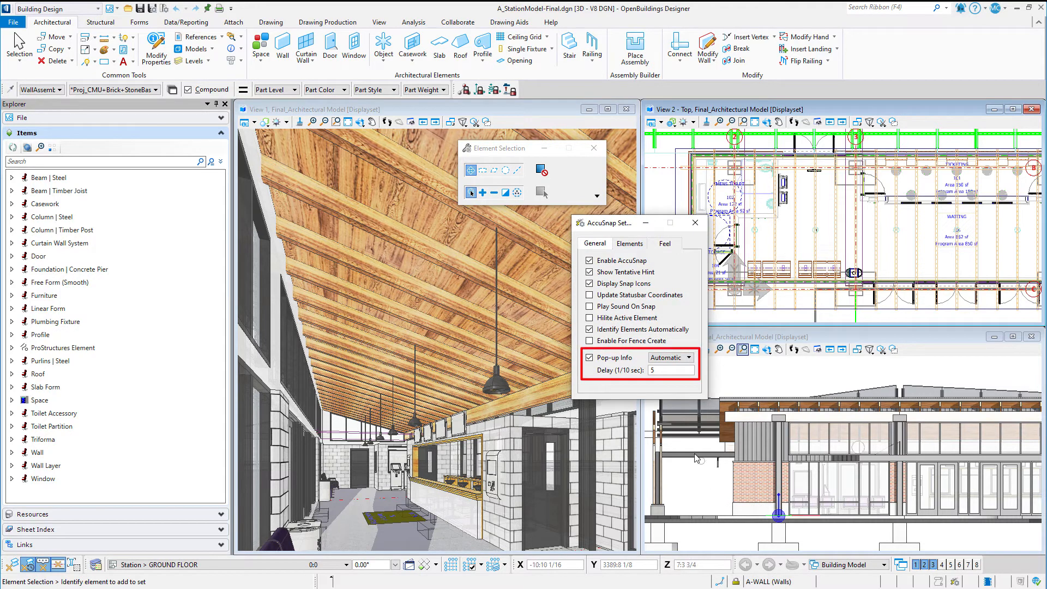
{"action": "left_click", "coordinate": [590, 357]}
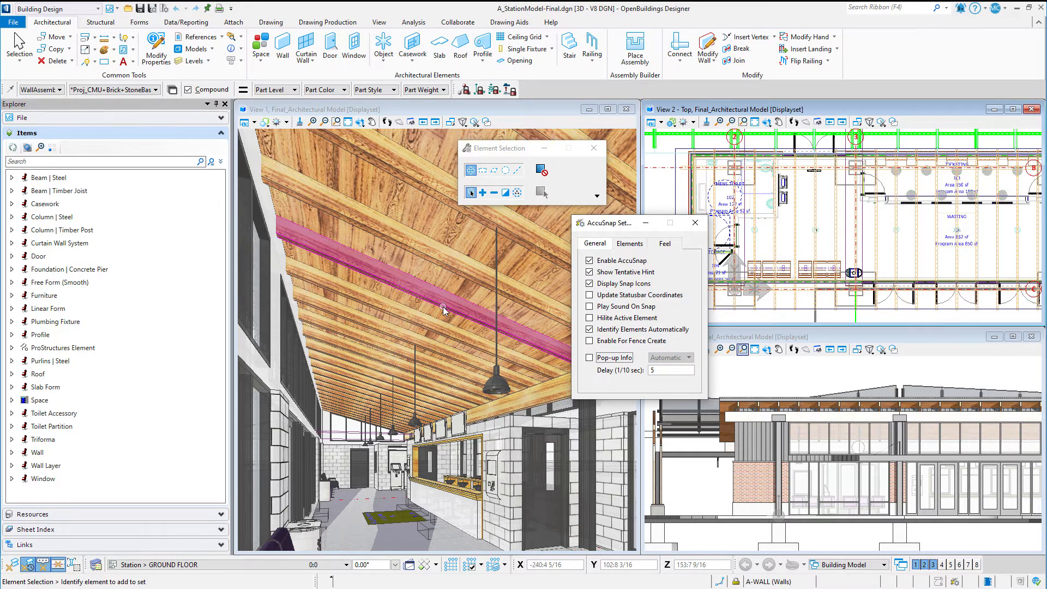
{"action": "left_click", "coordinate": [589, 358]}
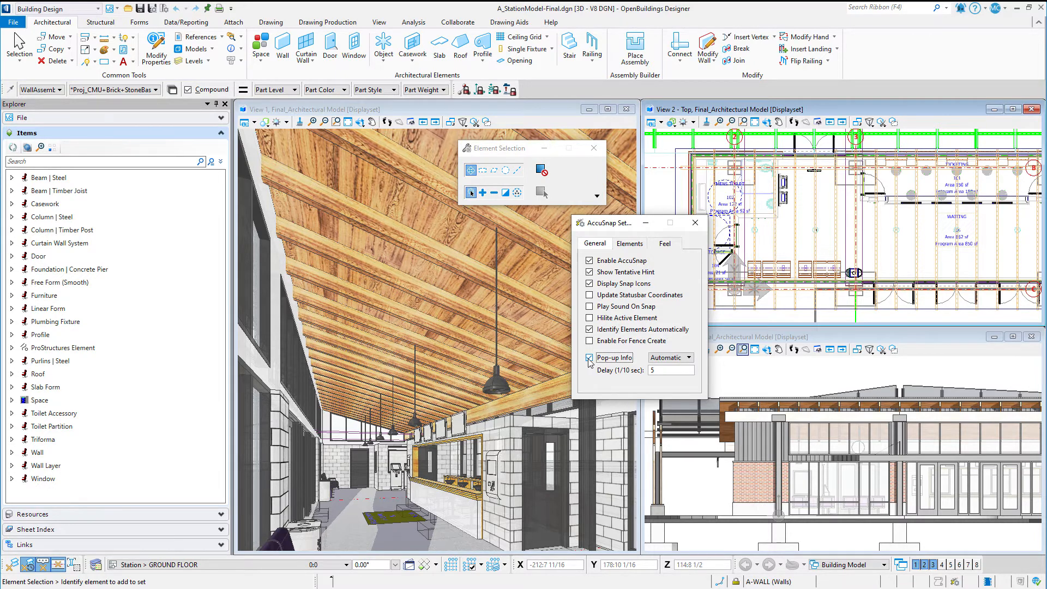
Try Pop-up Info delays of 1, 10 and 30 tenths of a second on the ceiling joists.
{"action": "double_click", "coordinate": [651, 371]}
{"action": "type", "text": "1"}
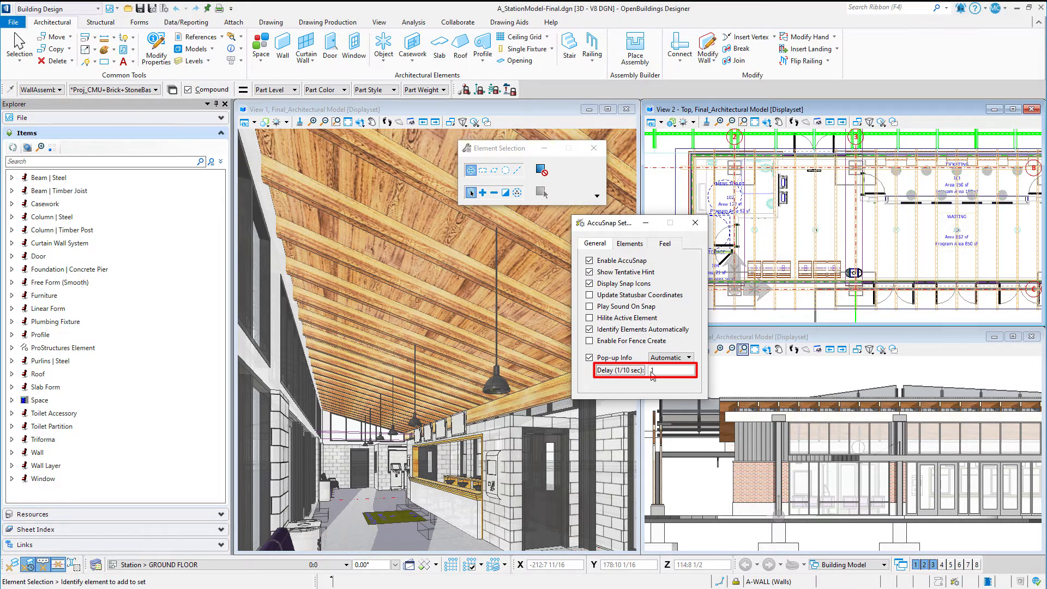
{"action": "mouse_move", "coordinate": [403, 290]}
{"action": "type", "text": "10"}
{"action": "double_click", "coordinate": [653, 370]}
{"action": "type", "text": "30"}
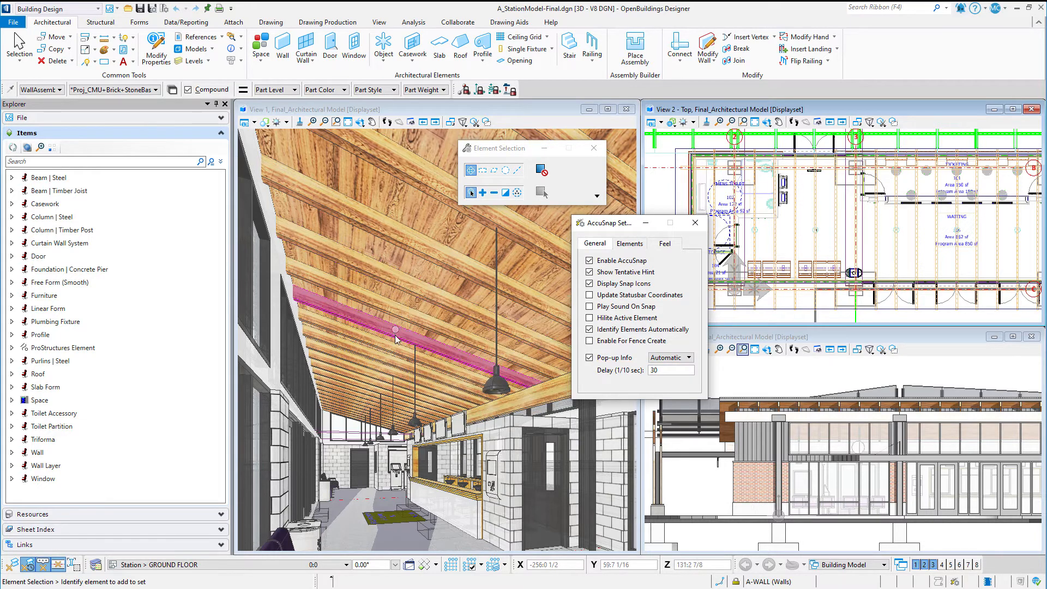
{"action": "mouse_move", "coordinate": [396, 343]}
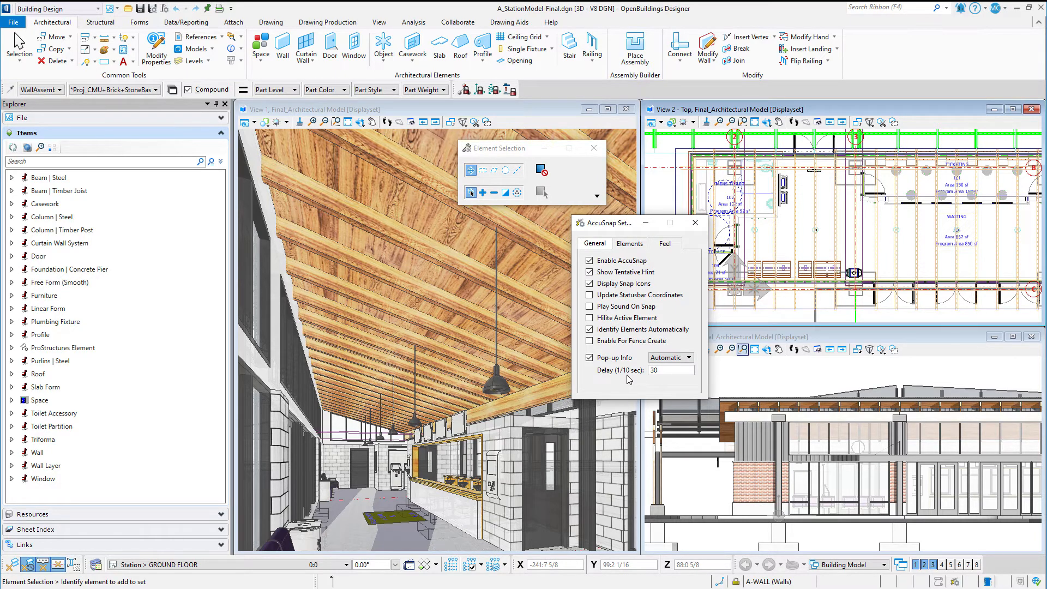
Switch Pop-up Info to Tentative and show the information for a timber joist in View 1.
{"action": "left_click", "coordinate": [658, 358]}
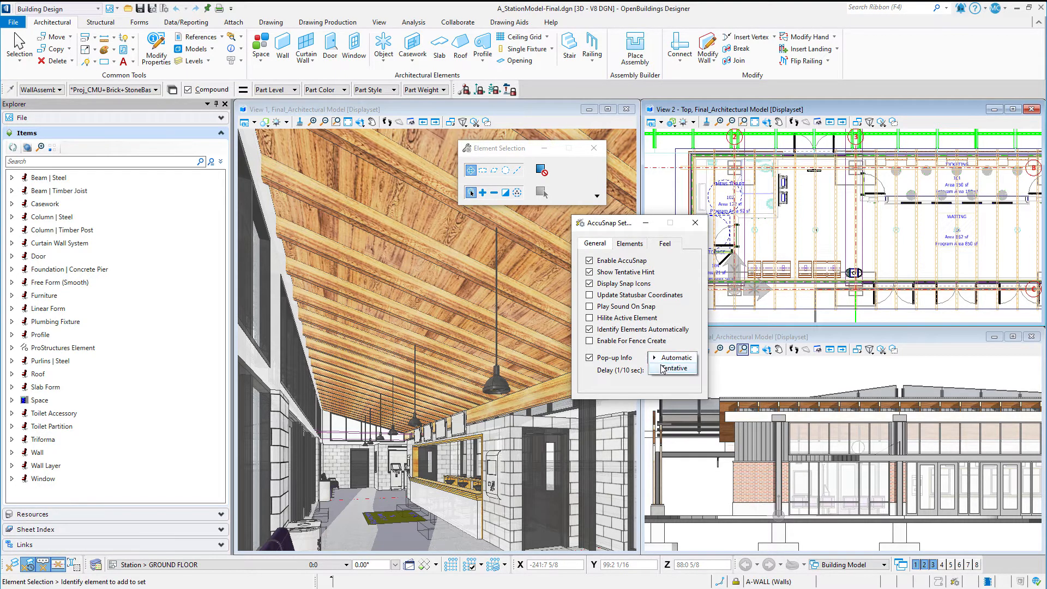
{"action": "left_click", "coordinate": [662, 370]}
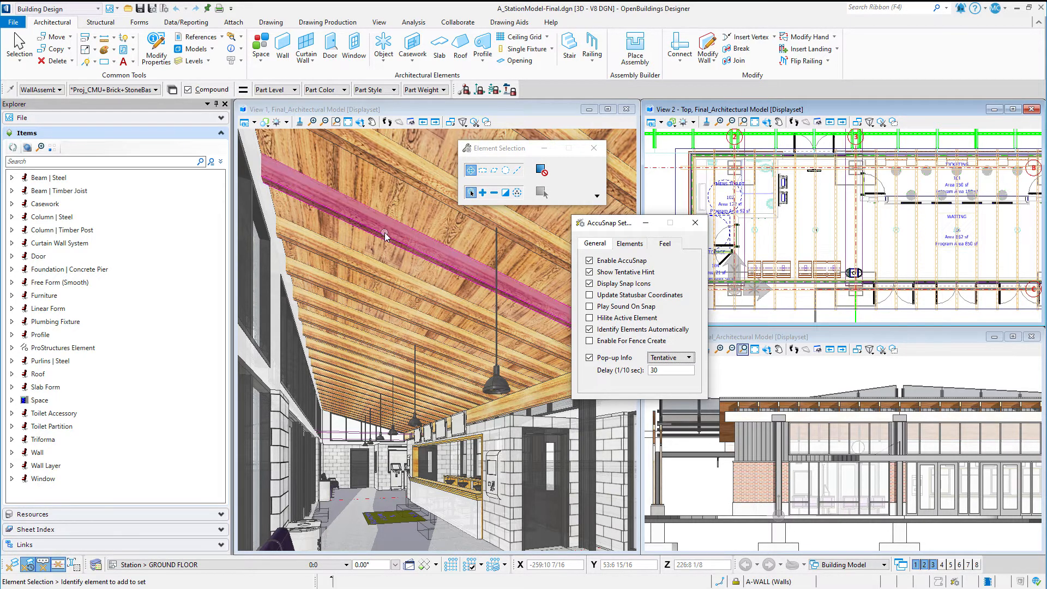
{"action": "mouse_move", "coordinate": [384, 233]}
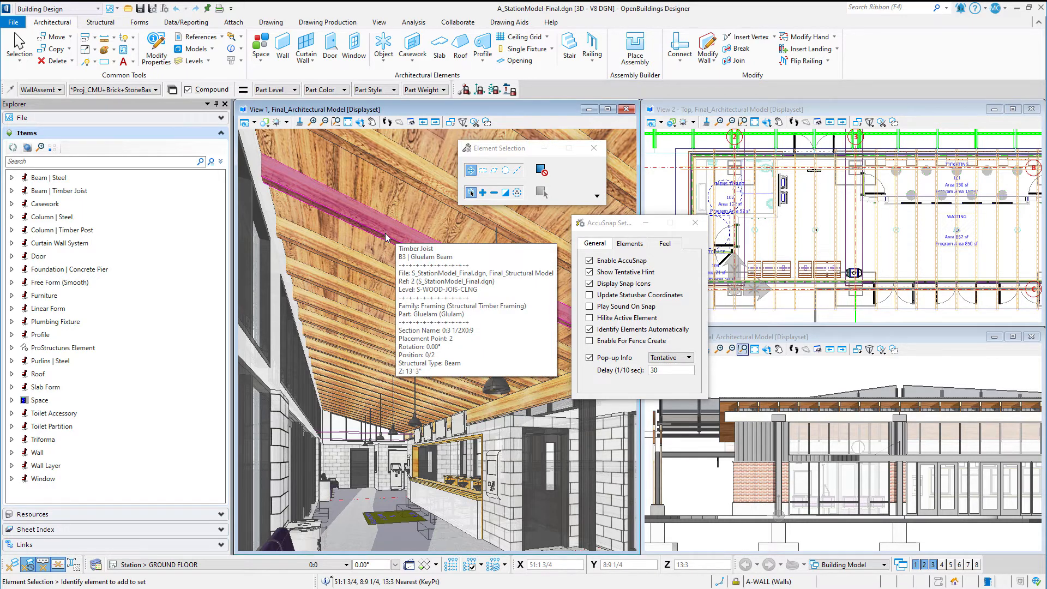
Set Pop-up Info to Automatic with a delay of 5 tenths of a second and close the AccuSnap settings.
{"action": "left_click", "coordinate": [676, 357]}
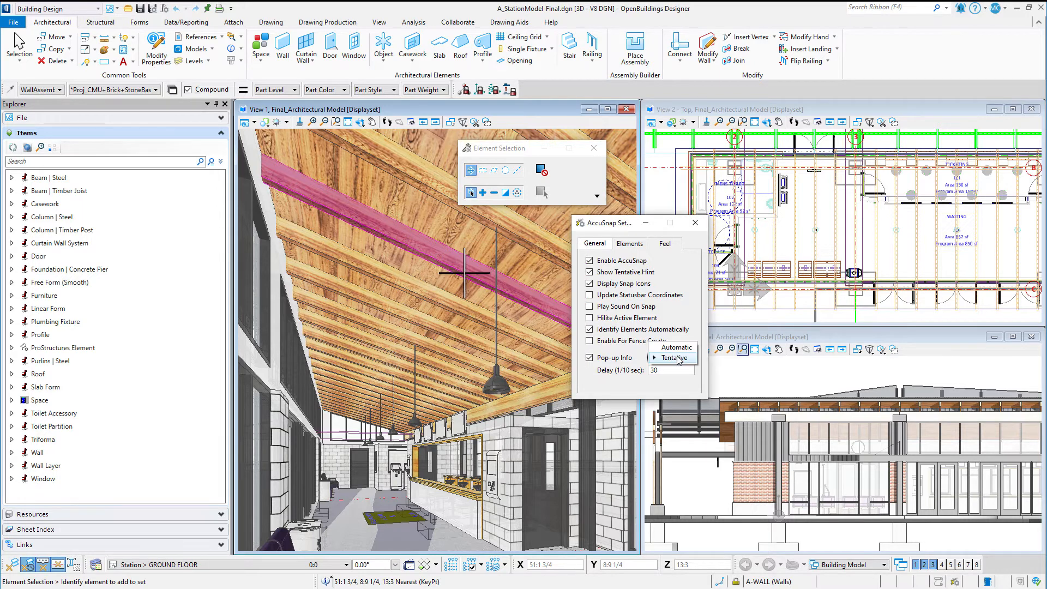
{"action": "left_click", "coordinate": [677, 360]}
{"action": "left_click", "coordinate": [654, 370]}
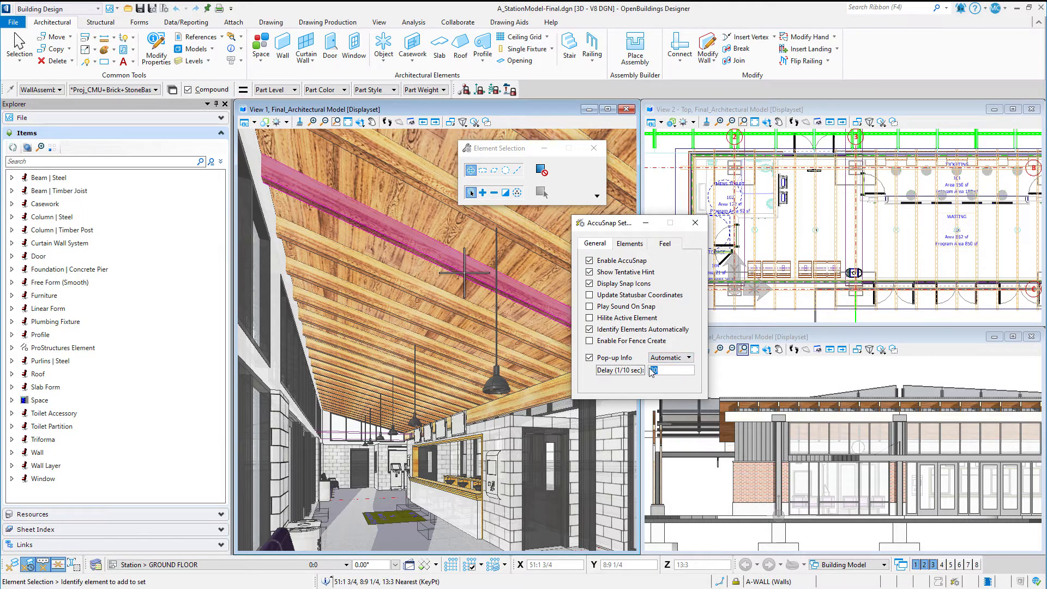
{"action": "type", "text": "5"}
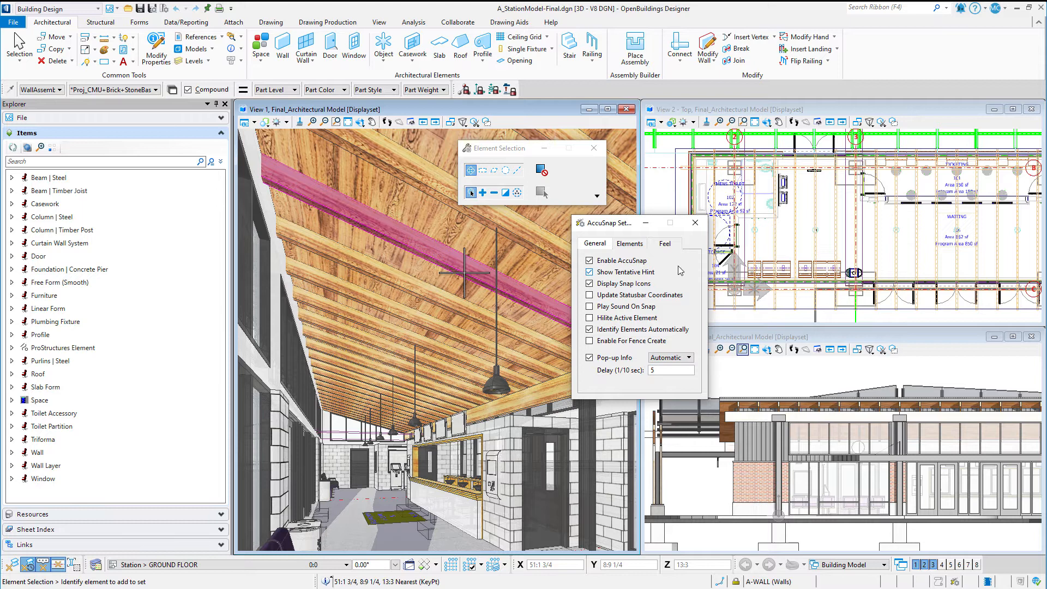
{"action": "left_click", "coordinate": [695, 222]}
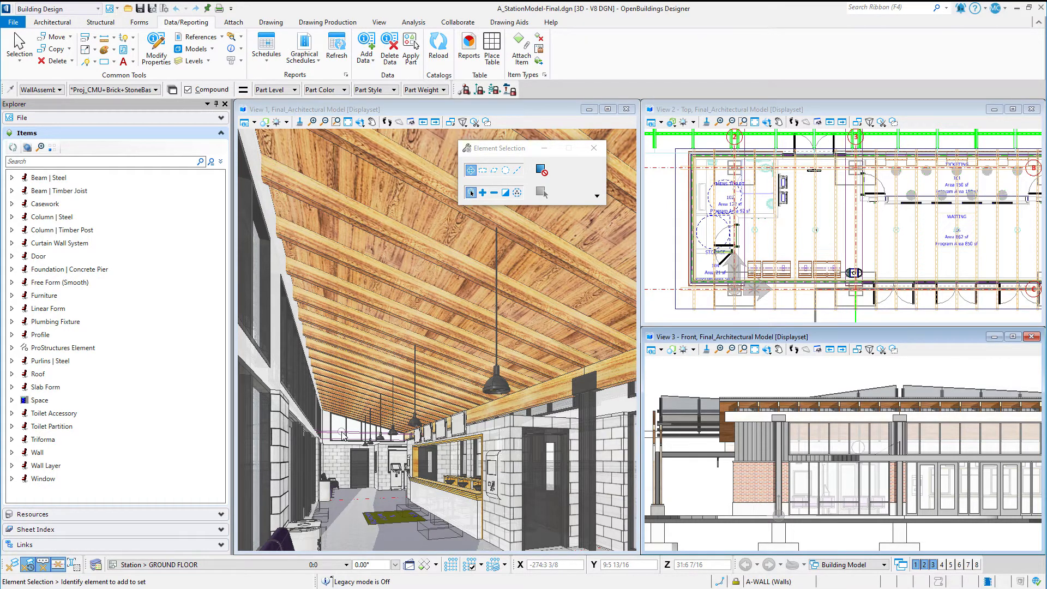
Open the Flyover Preferences from the Building settings and select the expanded <Default> property group under General.
{"action": "left_click", "coordinate": [342, 435]}
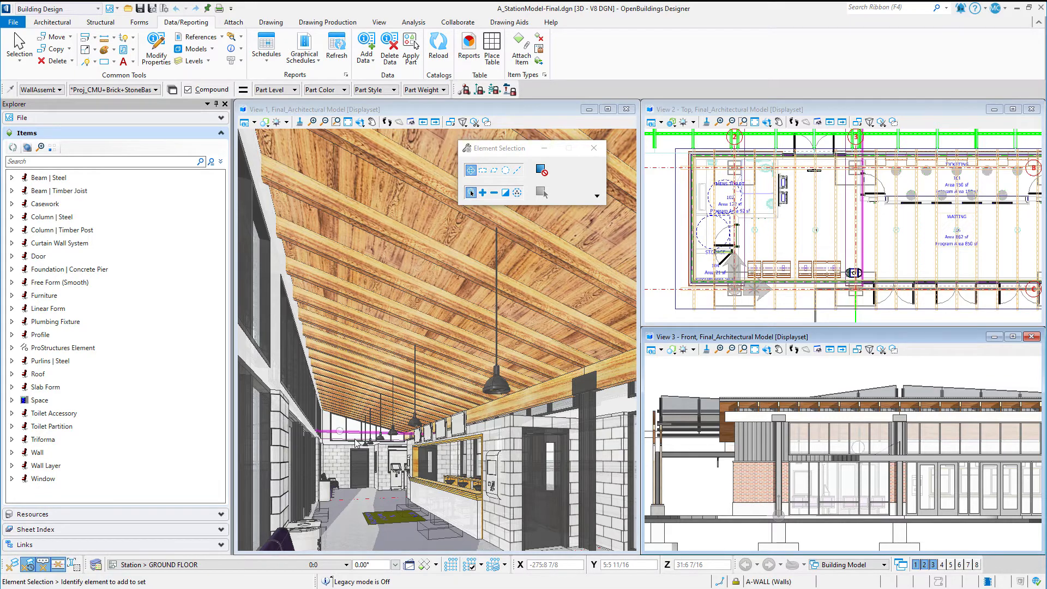
{"action": "left_click", "coordinate": [15, 22]}
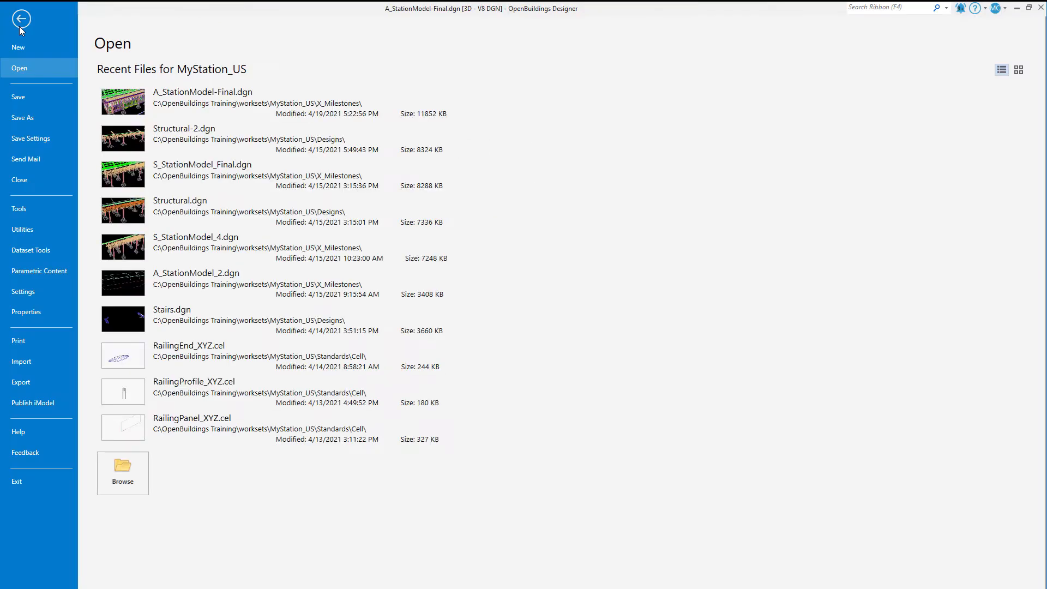
{"action": "left_click", "coordinate": [42, 292]}
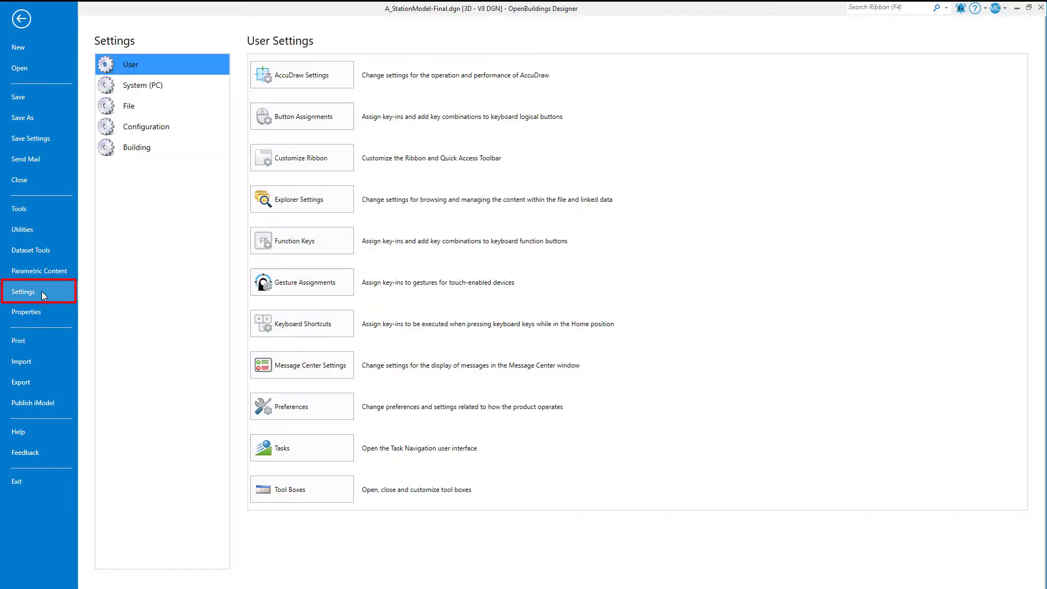
{"action": "left_click", "coordinate": [166, 148]}
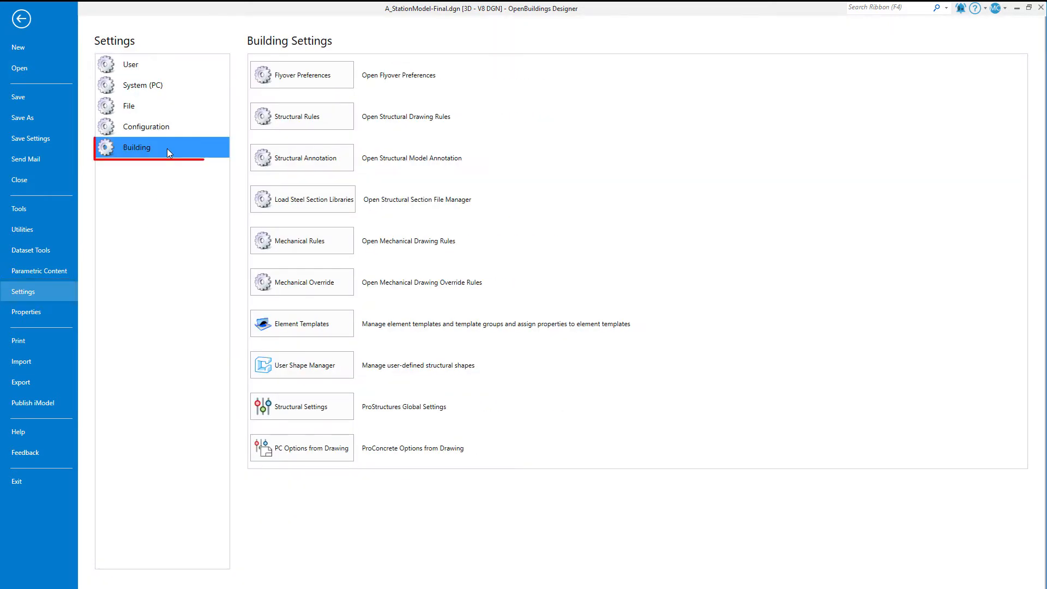
{"action": "left_click", "coordinate": [346, 87]}
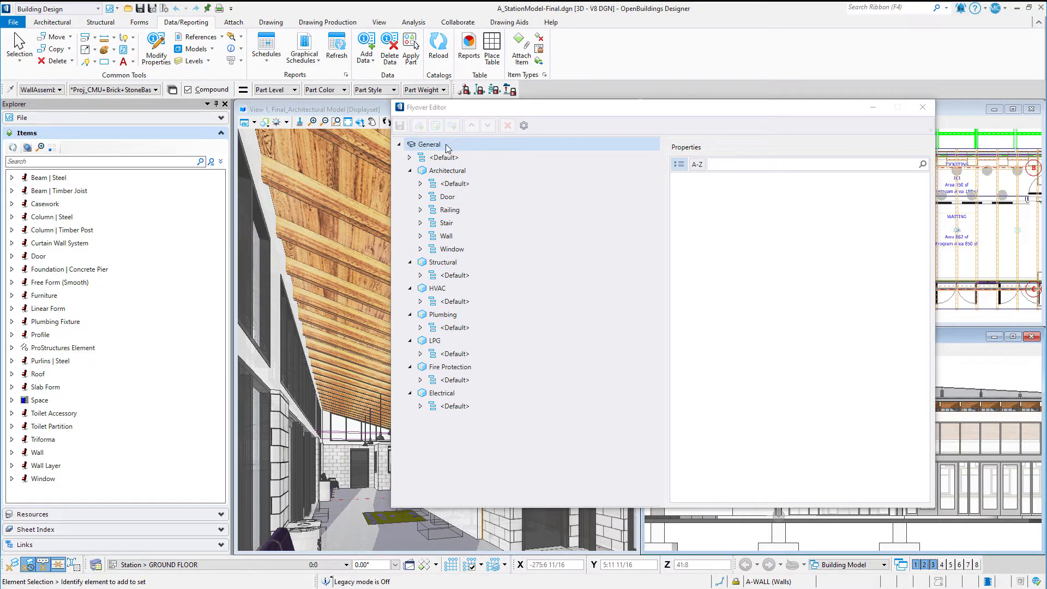
{"action": "left_click", "coordinate": [409, 158]}
{"action": "left_click", "coordinate": [409, 158]}
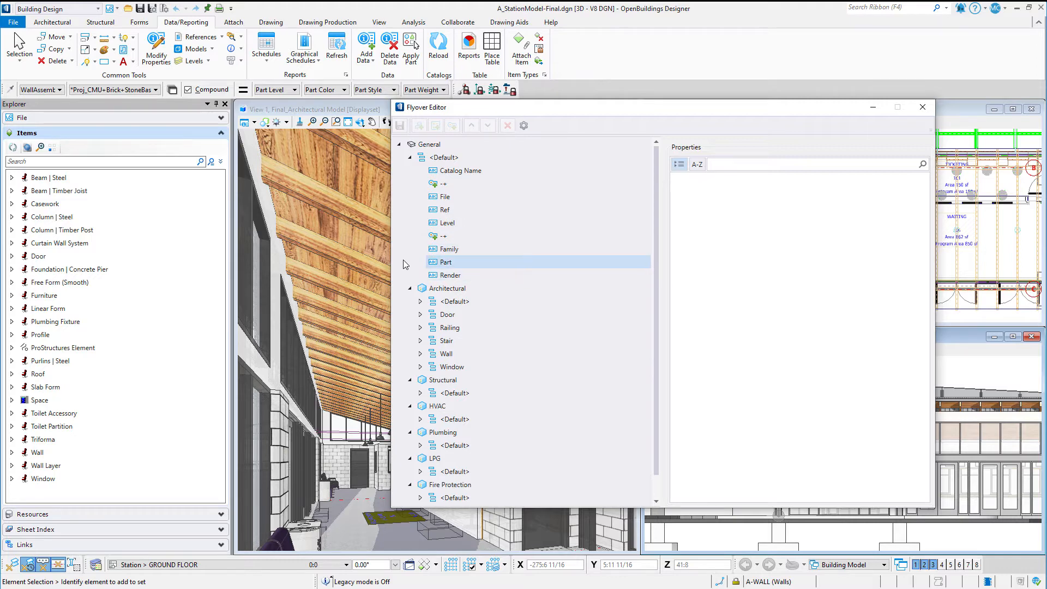
{"action": "left_click", "coordinate": [443, 158]}
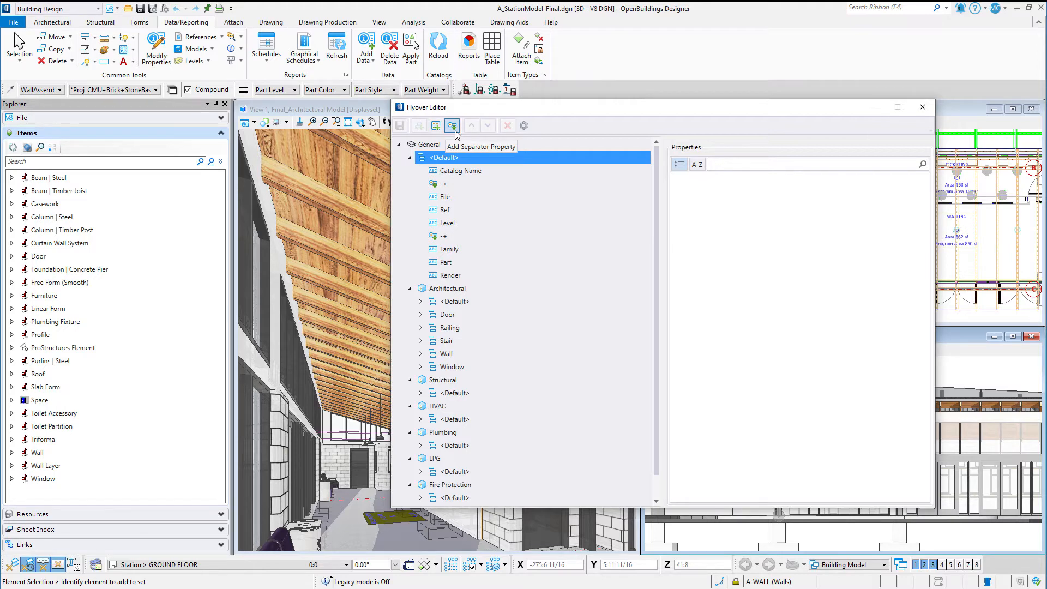
Configure the flyover separators with a Repeat Count of 15 and a Separator Value of "=".
{"action": "left_click", "coordinate": [523, 127]}
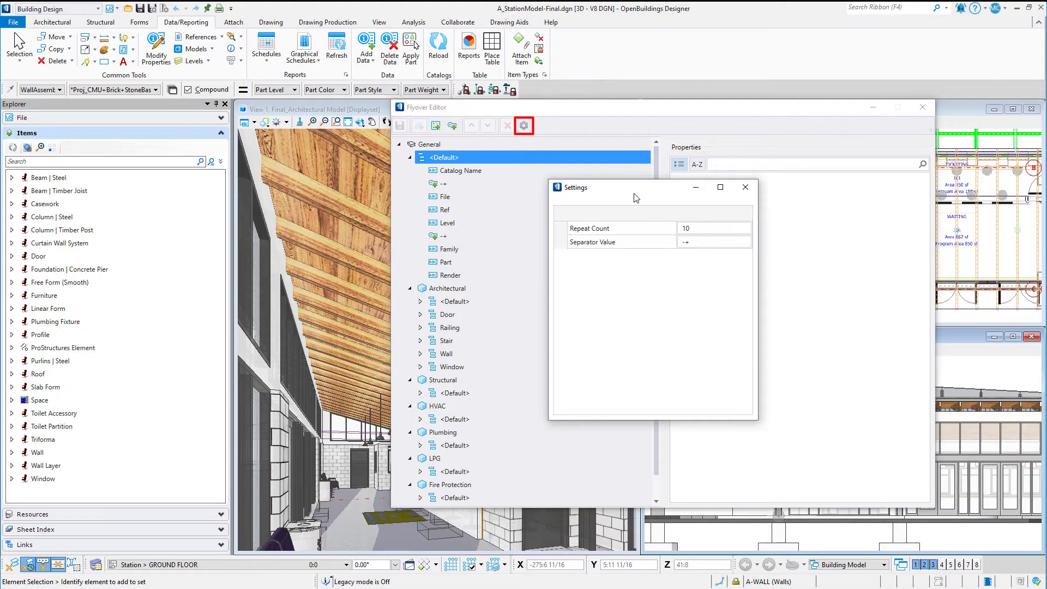
{"action": "left_click", "coordinate": [709, 228]}
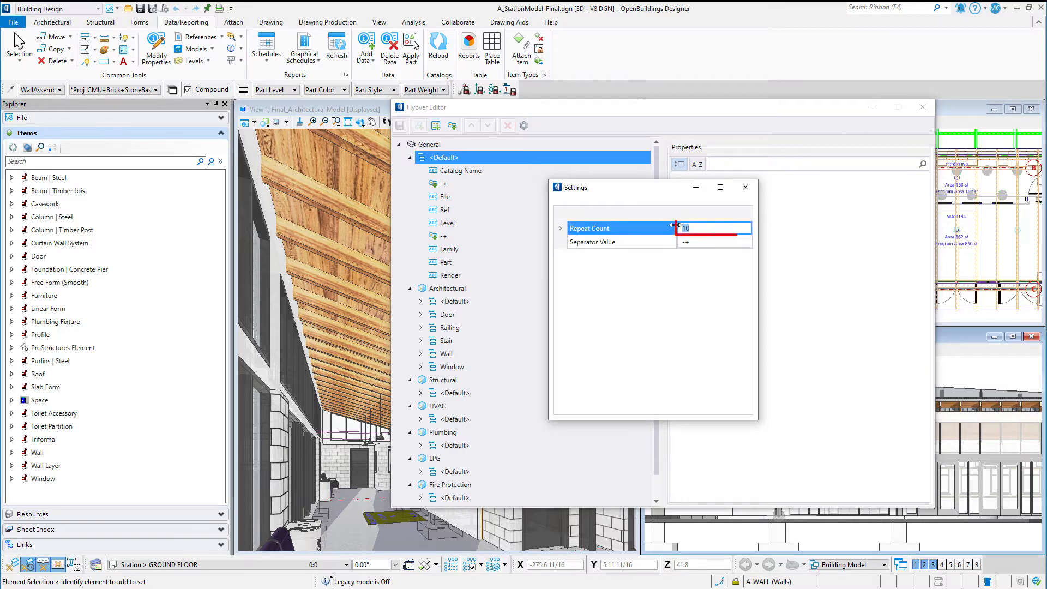
{"action": "type", "text": "15"}
{"action": "left_click", "coordinate": [704, 243]}
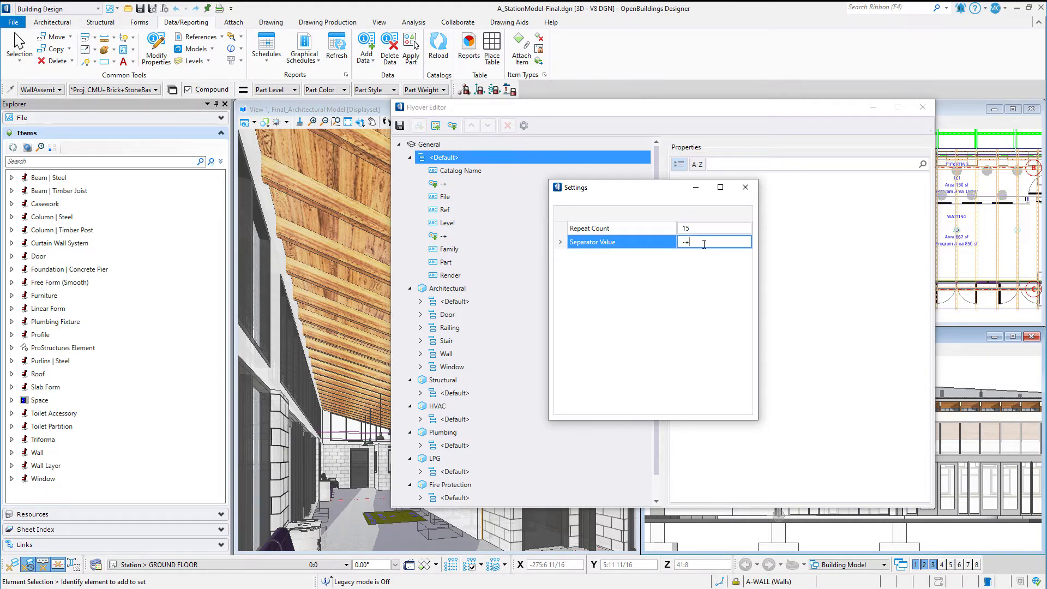
{"action": "left_click_drag", "start_coordinate": [704, 244], "coordinate": [663, 247]}
{"action": "type", "text": "="}
{"action": "left_click", "coordinate": [748, 191]}
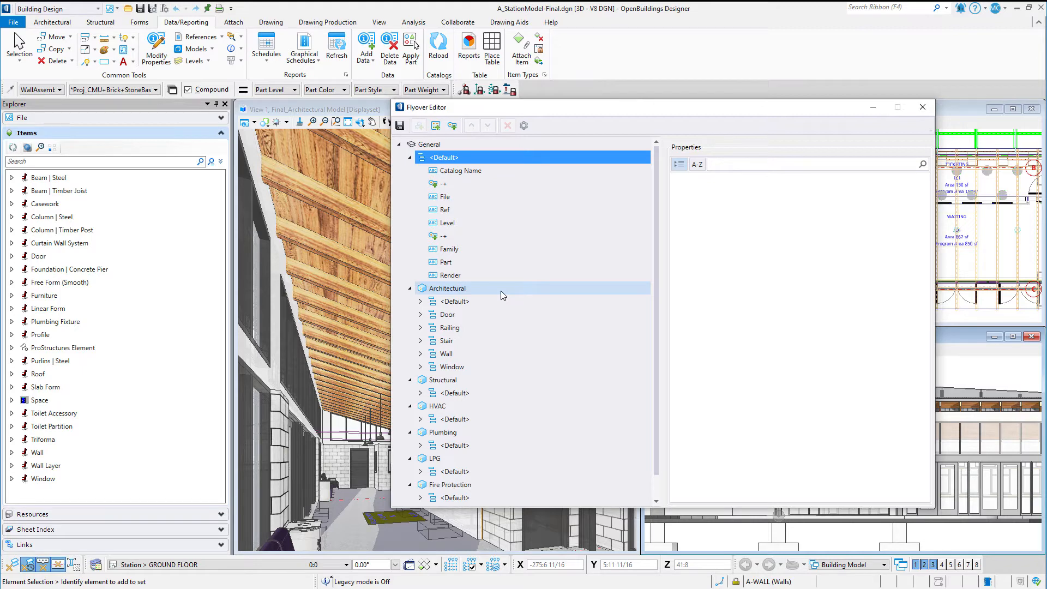
Look over the Architectural <Default> properties, collapse both <Default> groups, and select the expanded Door group under Architectural.
{"action": "left_click", "coordinate": [419, 302]}
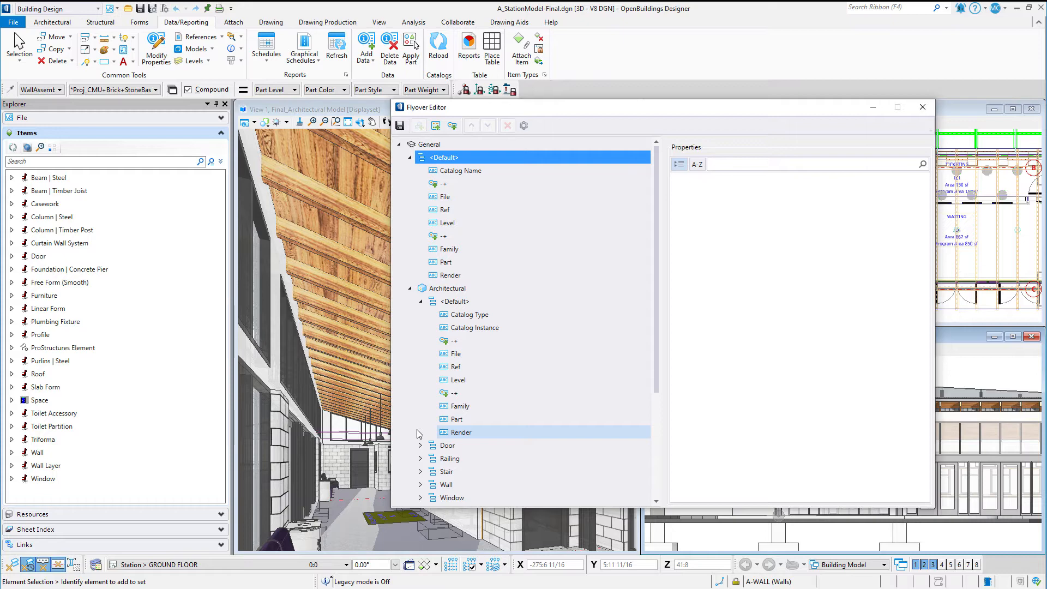
{"action": "left_click", "coordinate": [421, 301]}
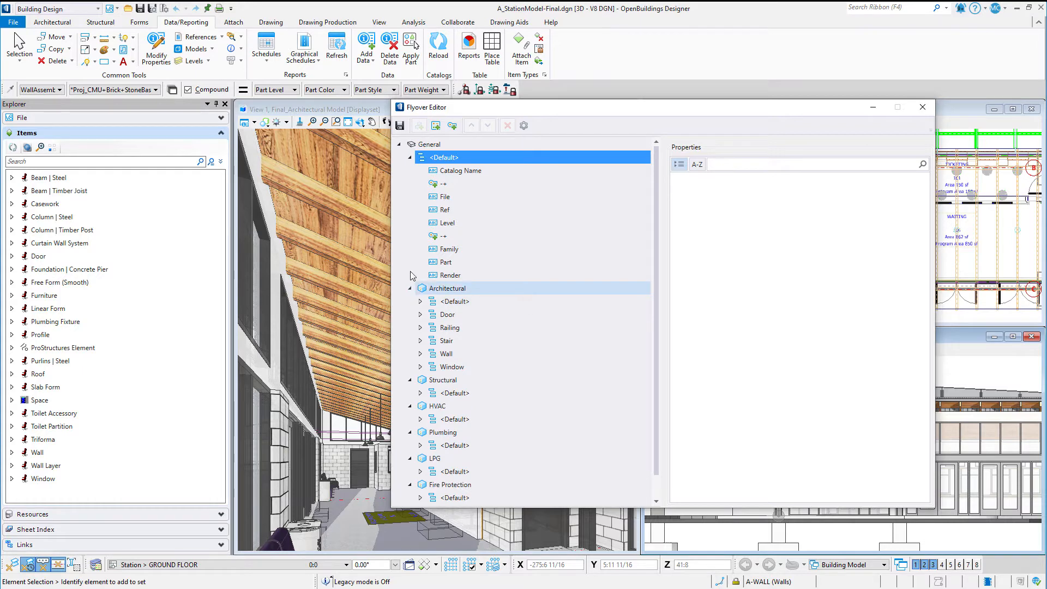
{"action": "left_click", "coordinate": [409, 158]}
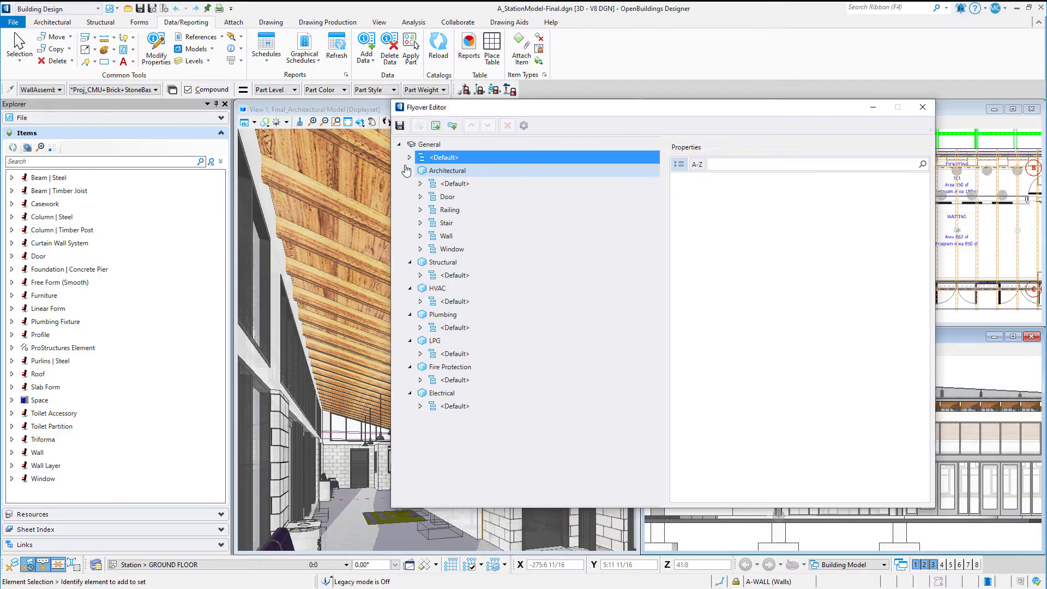
{"action": "left_click", "coordinate": [420, 198]}
{"action": "left_click", "coordinate": [442, 197]}
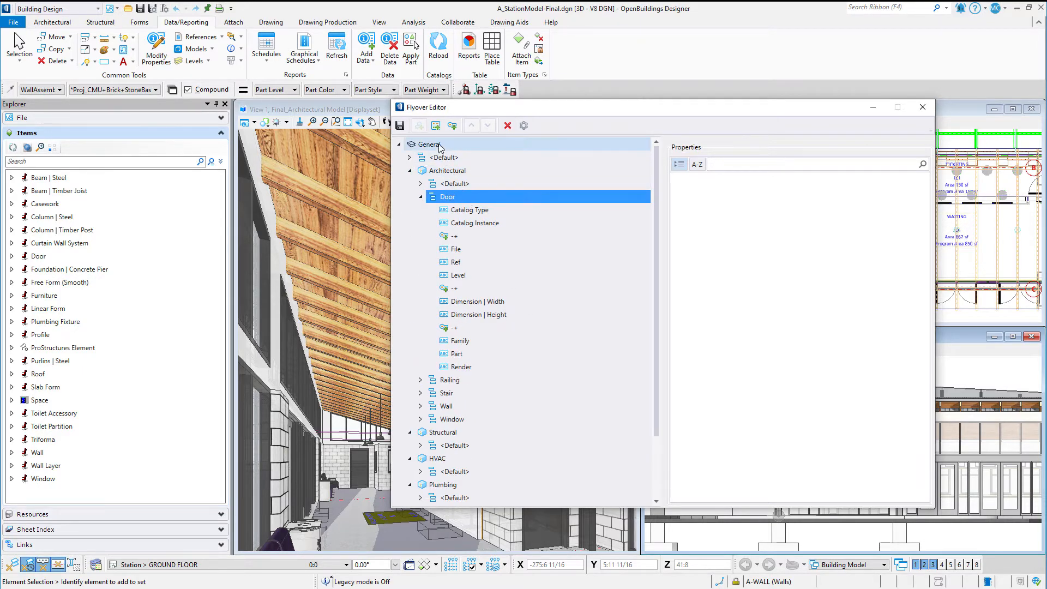
Open the flyover property picker for Door and add Door | Rating, ID | Item ID and ID | Type ID.
{"action": "left_click", "coordinate": [438, 128]}
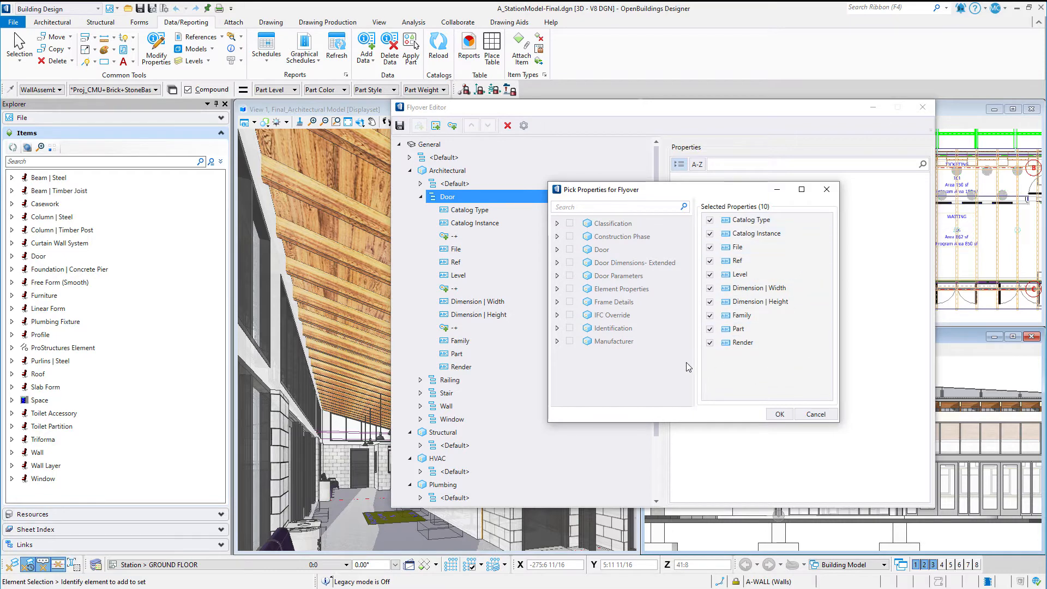
{"action": "left_click", "coordinate": [557, 250]}
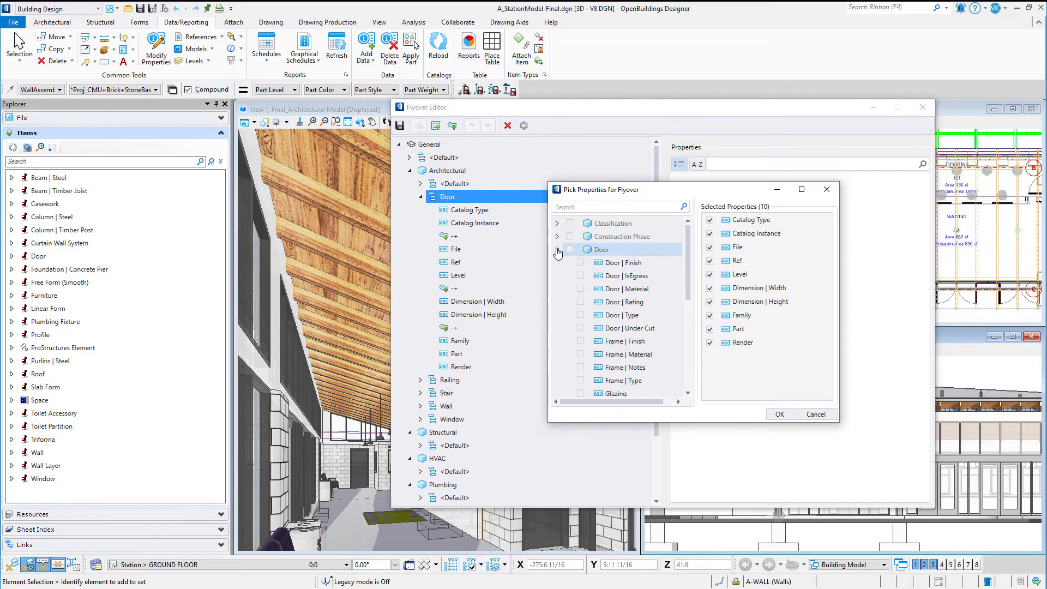
{"action": "left_click", "coordinate": [580, 302]}
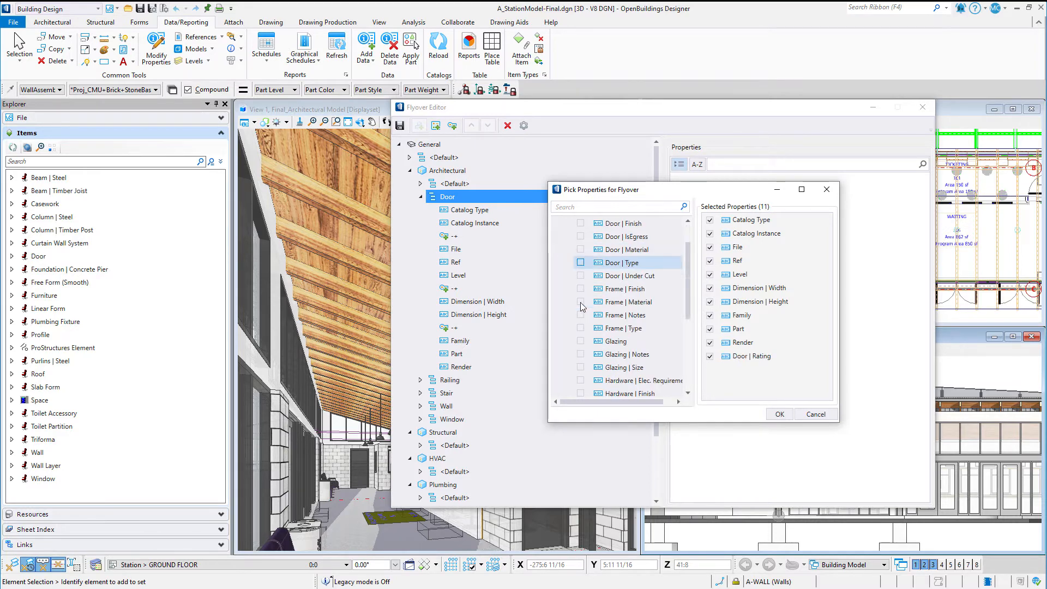
{"action": "scroll", "coordinate": [580, 303], "scroll_direction": "down", "scroll_amount": 5}
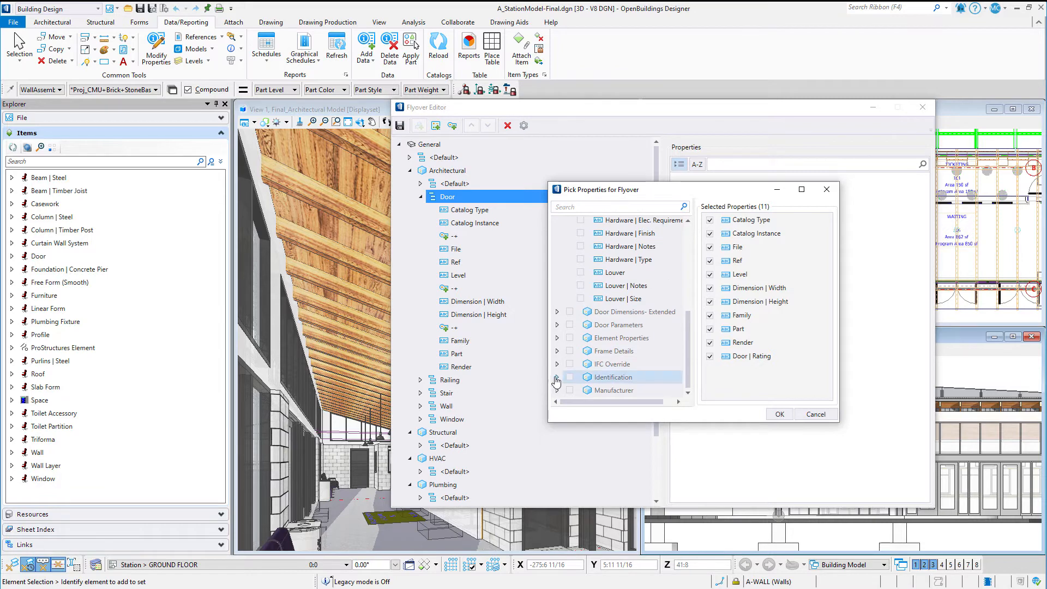
{"action": "left_click", "coordinate": [556, 377]}
{"action": "scroll", "coordinate": [557, 379], "scroll_direction": "down", "scroll_amount": 2}
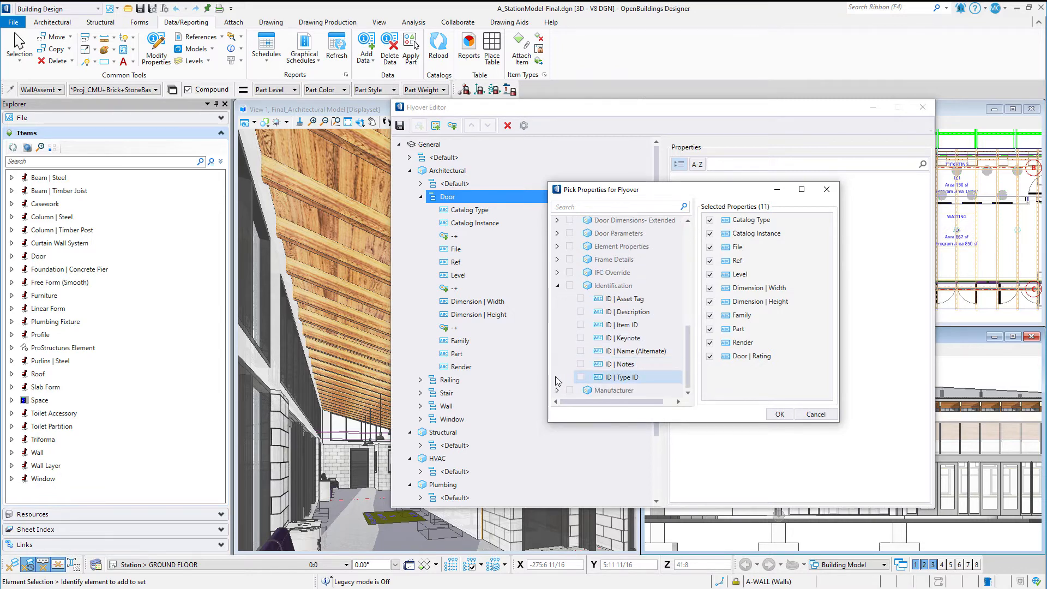
{"action": "left_click", "coordinate": [580, 338]}
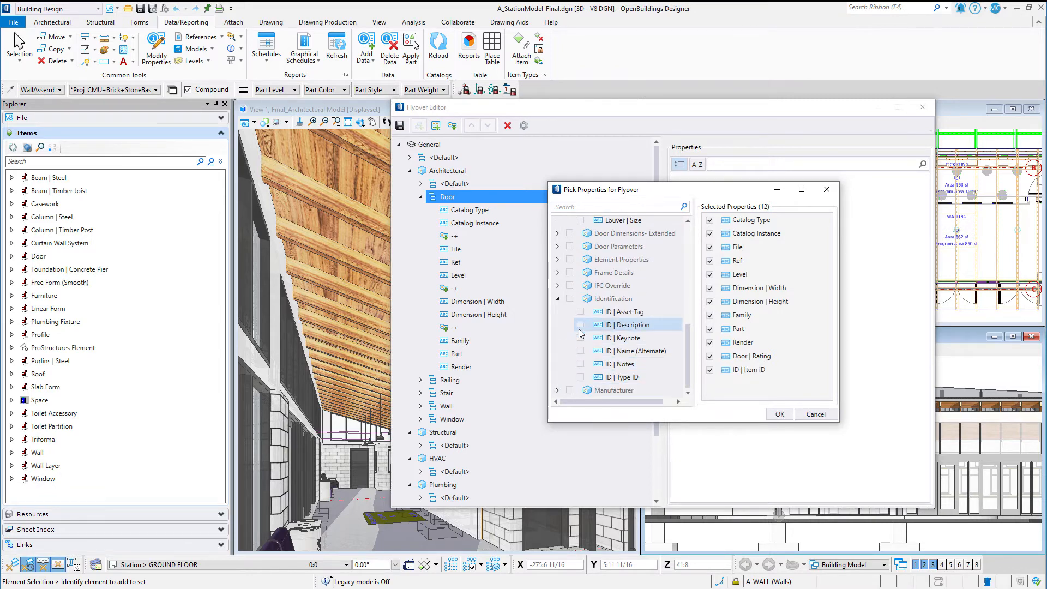
{"action": "left_click", "coordinate": [580, 377]}
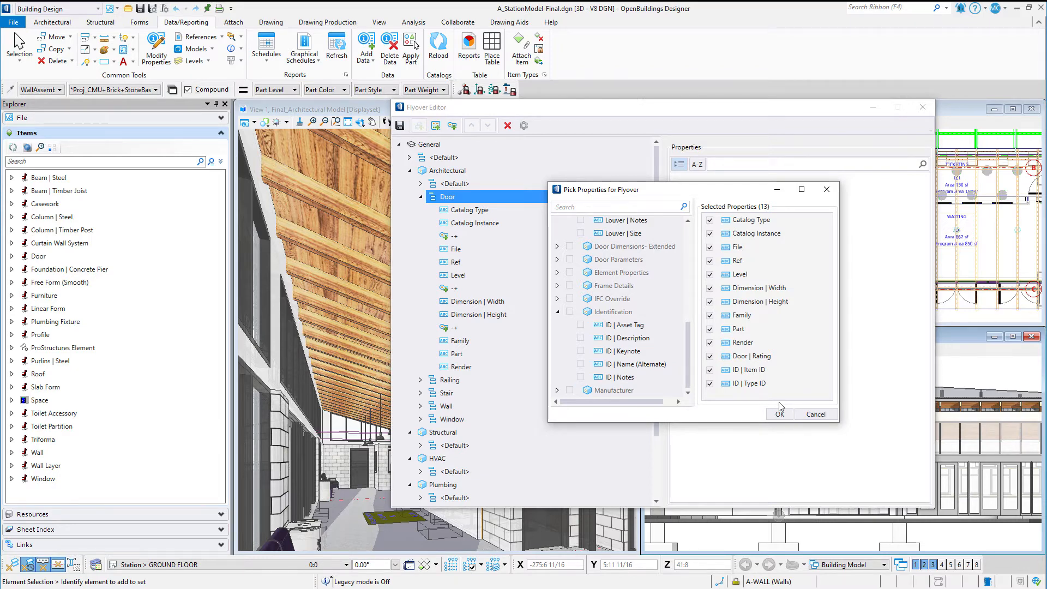
Remove Catalog Type, File, Family and Part from the selected Door flyover properties and accept the selection.
{"action": "left_click", "coordinate": [710, 221]}
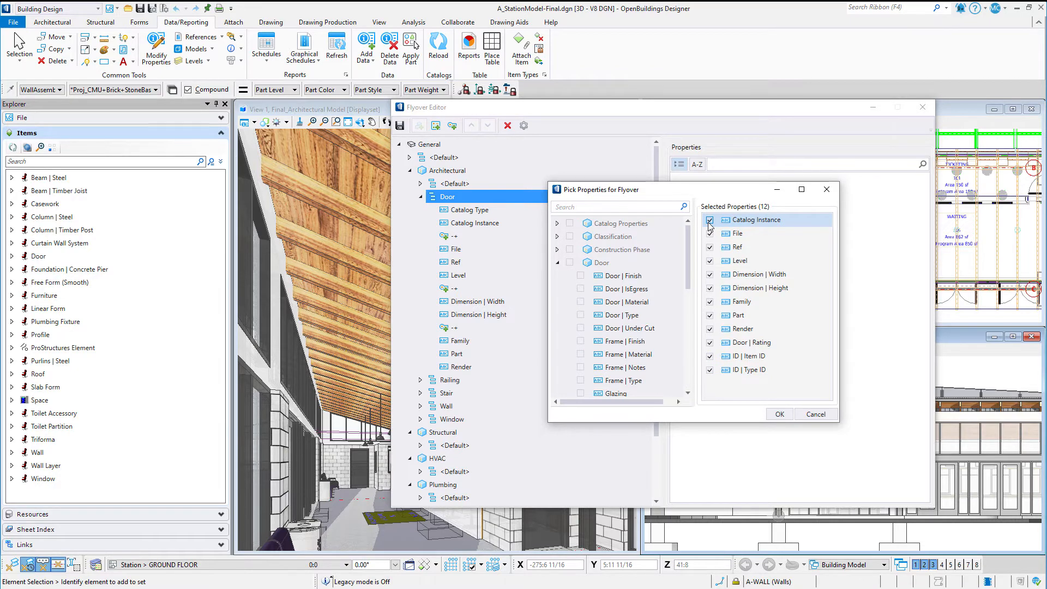
{"action": "left_click", "coordinate": [709, 233]}
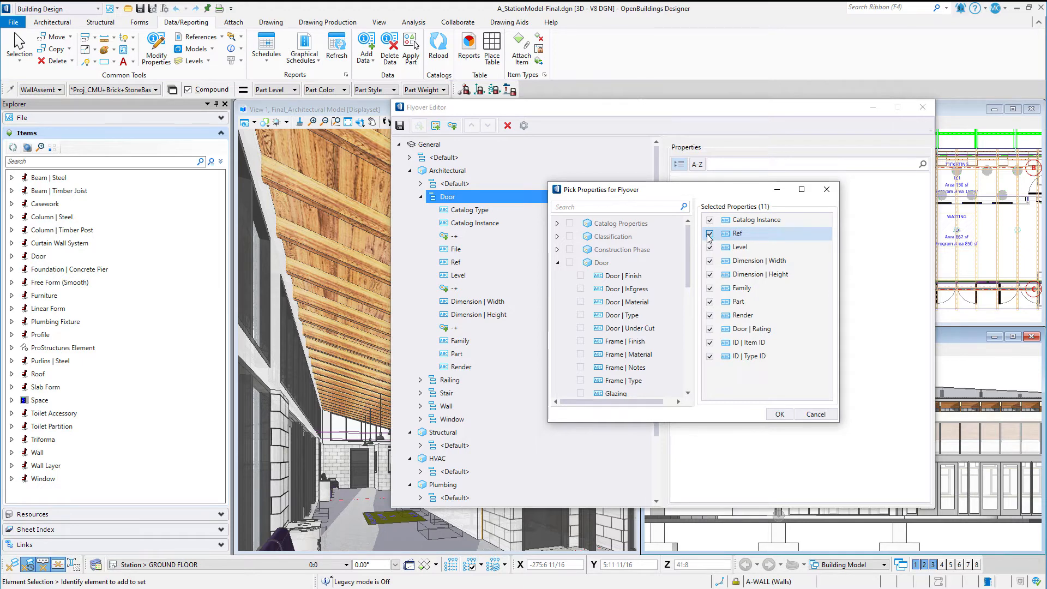
{"action": "left_click", "coordinate": [709, 288]}
{"action": "left_click", "coordinate": [710, 289]}
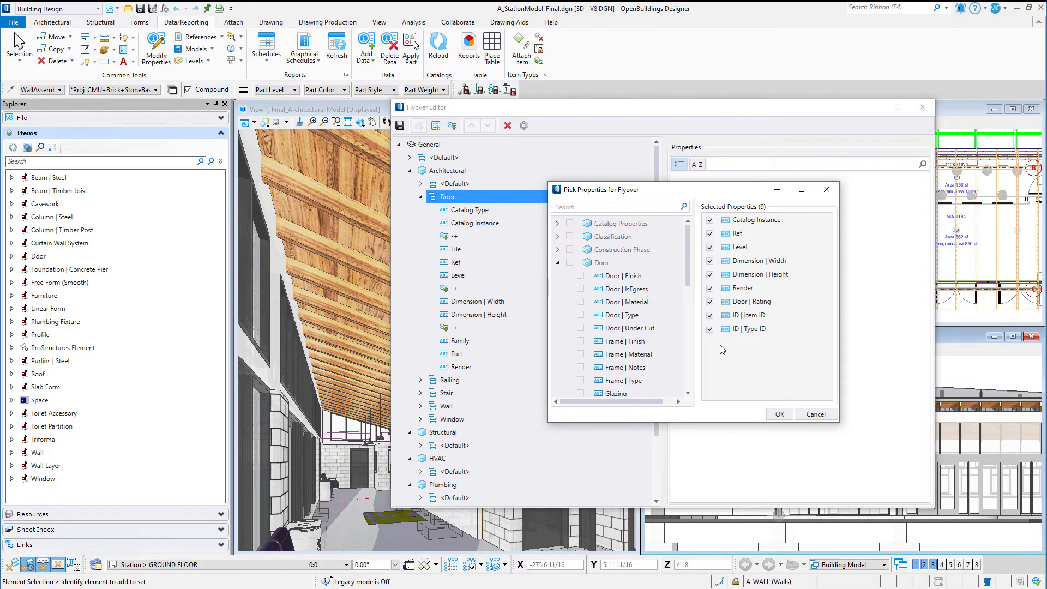
{"action": "left_click", "coordinate": [778, 414]}
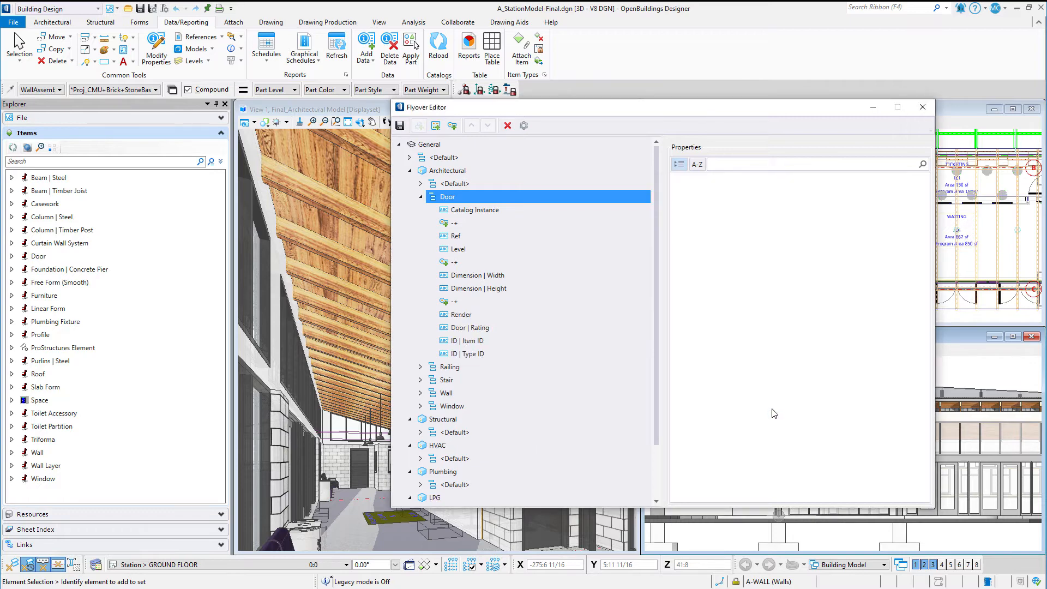
Delete all three existing separators from the Door property group.
{"action": "left_click", "coordinate": [498, 226]}
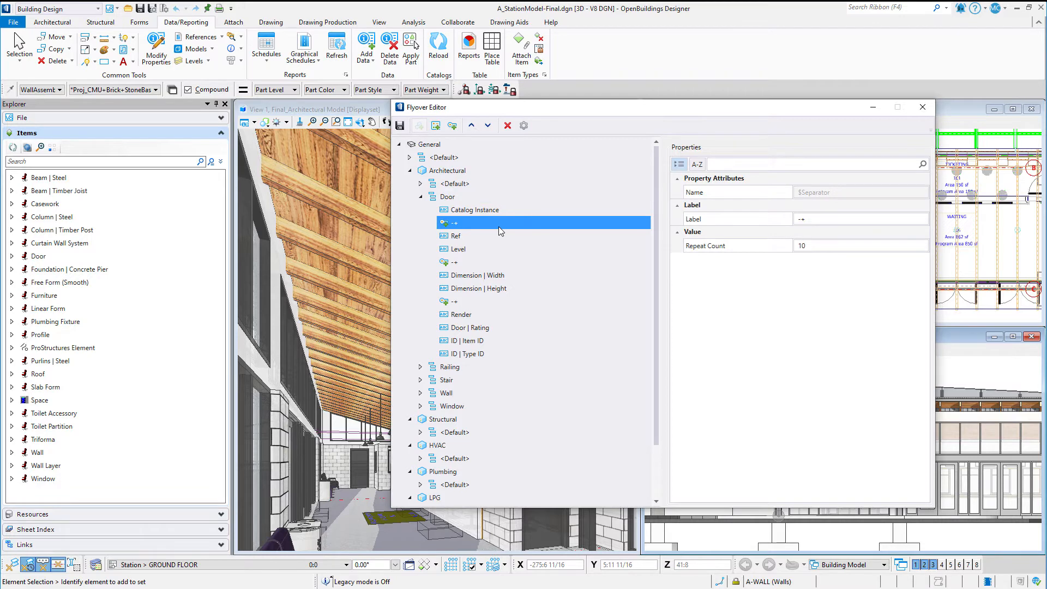
{"action": "left_click", "coordinate": [507, 126]}
{"action": "left_click", "coordinate": [508, 254]}
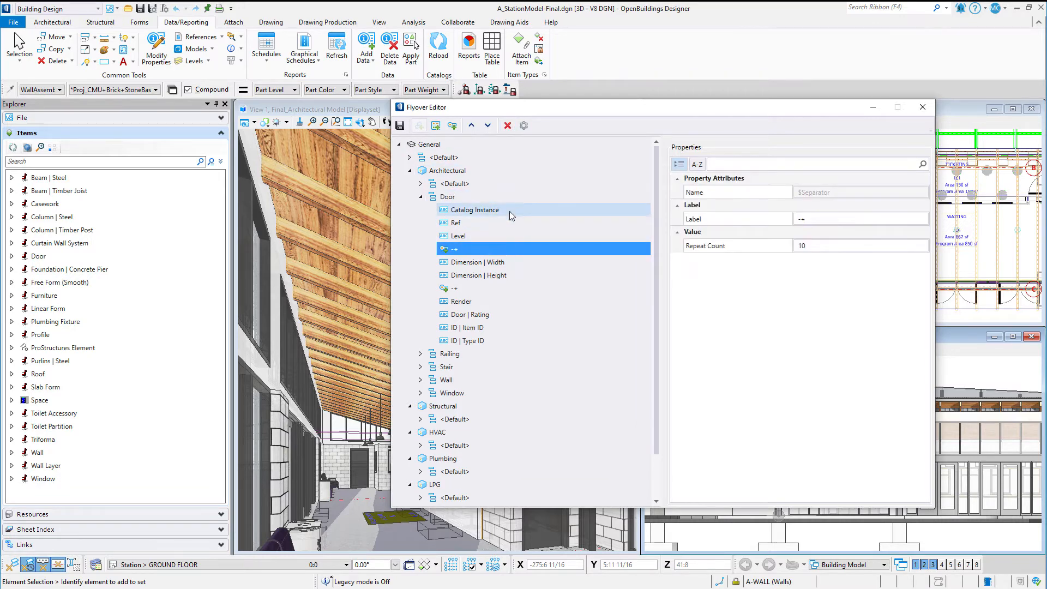
{"action": "left_click", "coordinate": [508, 126]}
{"action": "left_click", "coordinate": [510, 274]}
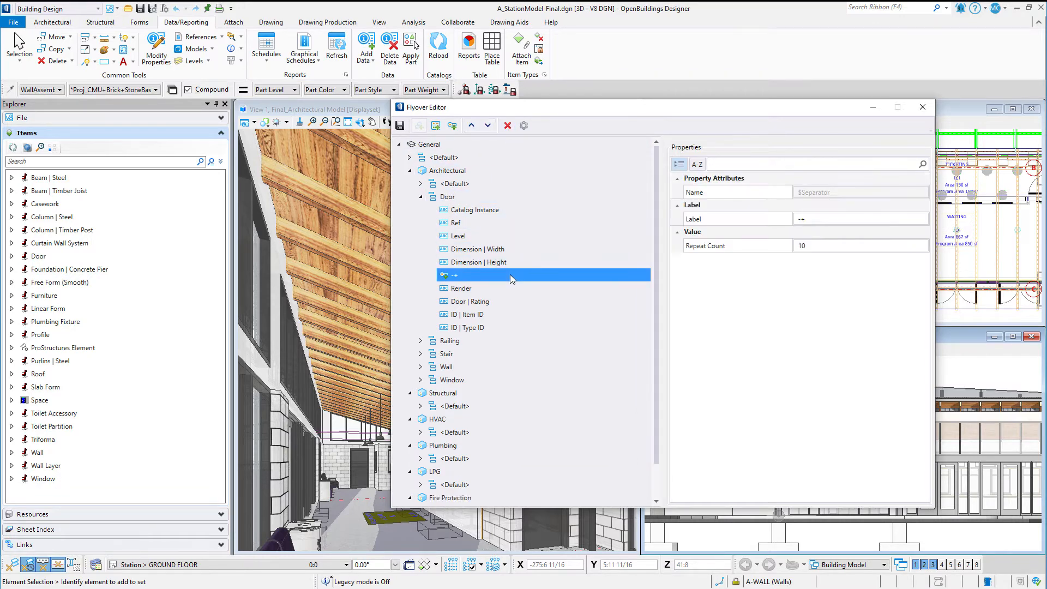
{"action": "left_click", "coordinate": [507, 126]}
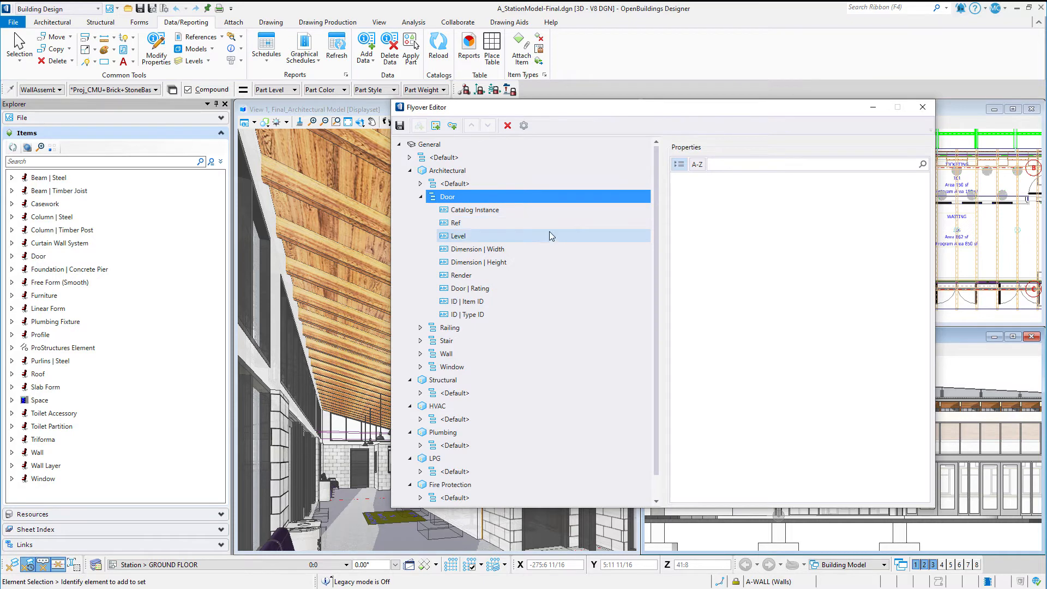
Move ID | Item ID up the Door property list to directly below Catalog Instance.
{"action": "left_click", "coordinate": [540, 301]}
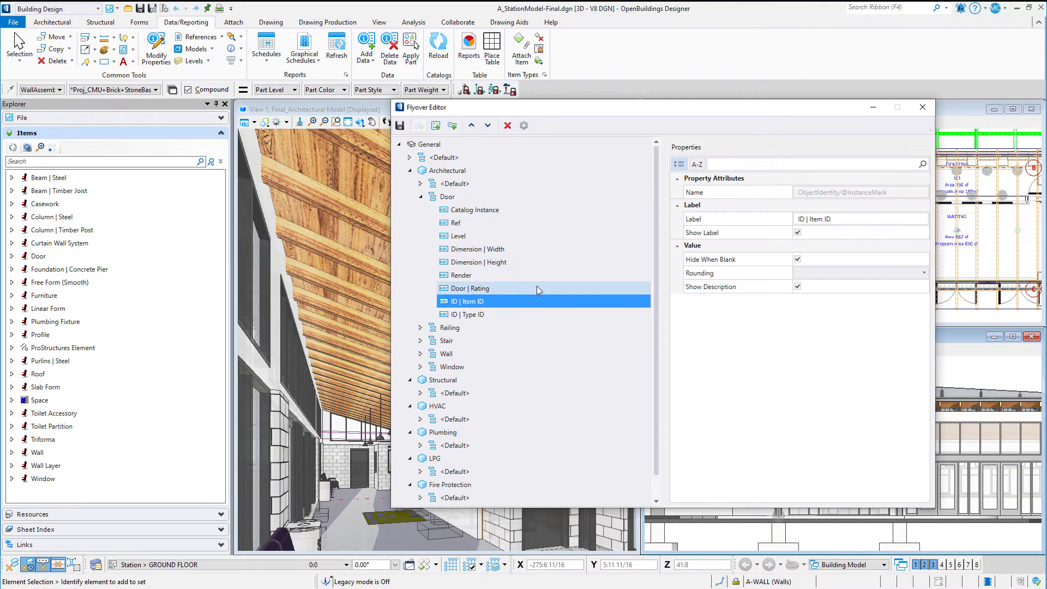
{"action": "left_click", "coordinate": [471, 126]}
{"action": "left_click", "coordinate": [471, 126]}
{"action": "left_click", "coordinate": [471, 130]}
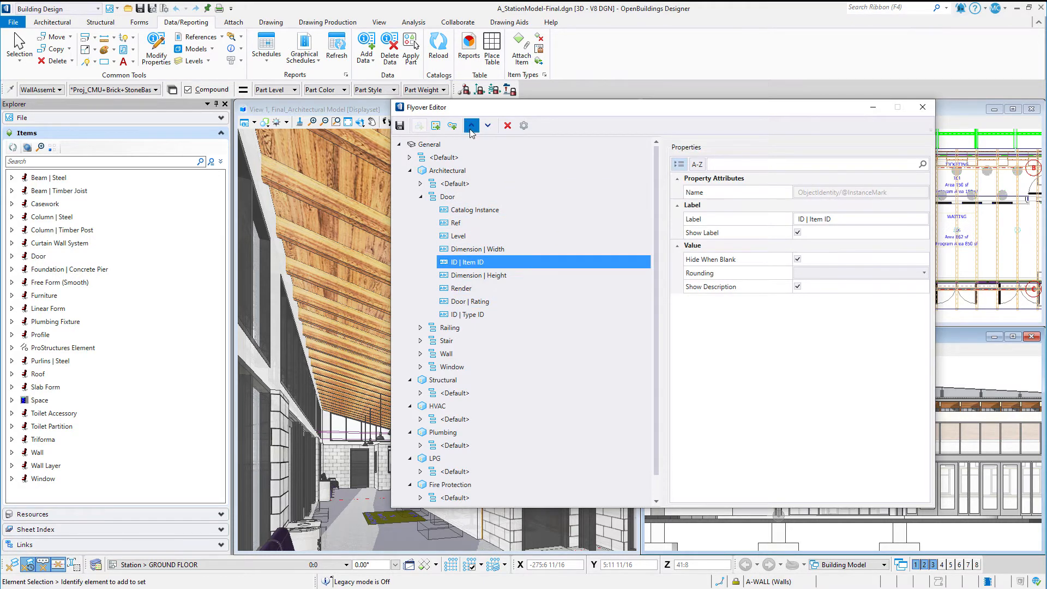
{"action": "left_click", "coordinate": [470, 129]}
{"action": "left_click", "coordinate": [471, 130]}
{"action": "left_click", "coordinate": [471, 130]}
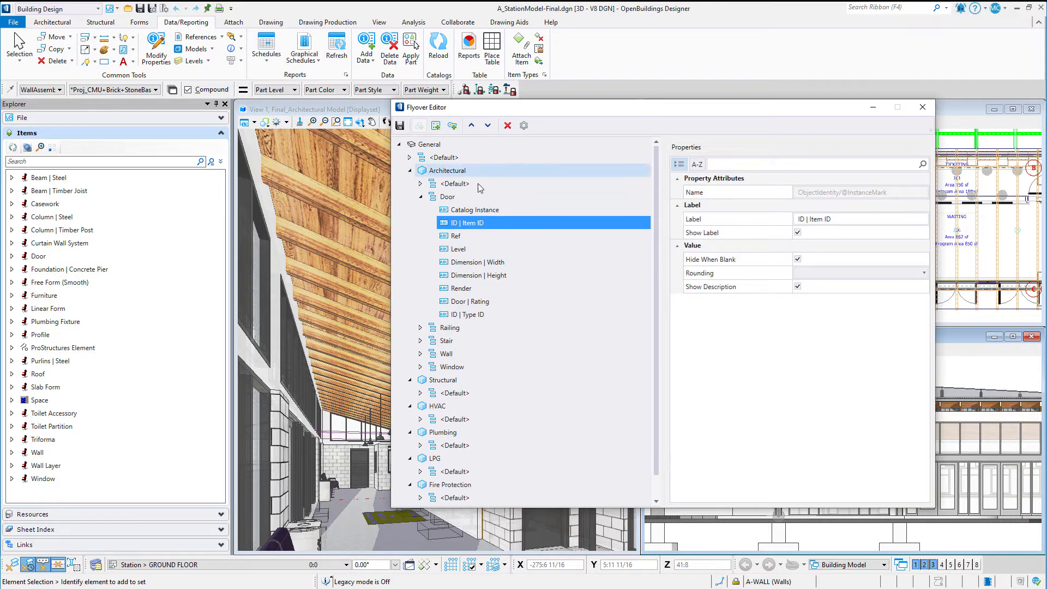
Move ID | Type ID up the Door property list to directly below ID | Item ID.
{"action": "left_click", "coordinate": [482, 315]}
{"action": "left_click", "coordinate": [472, 126]}
{"action": "left_click", "coordinate": [472, 126]}
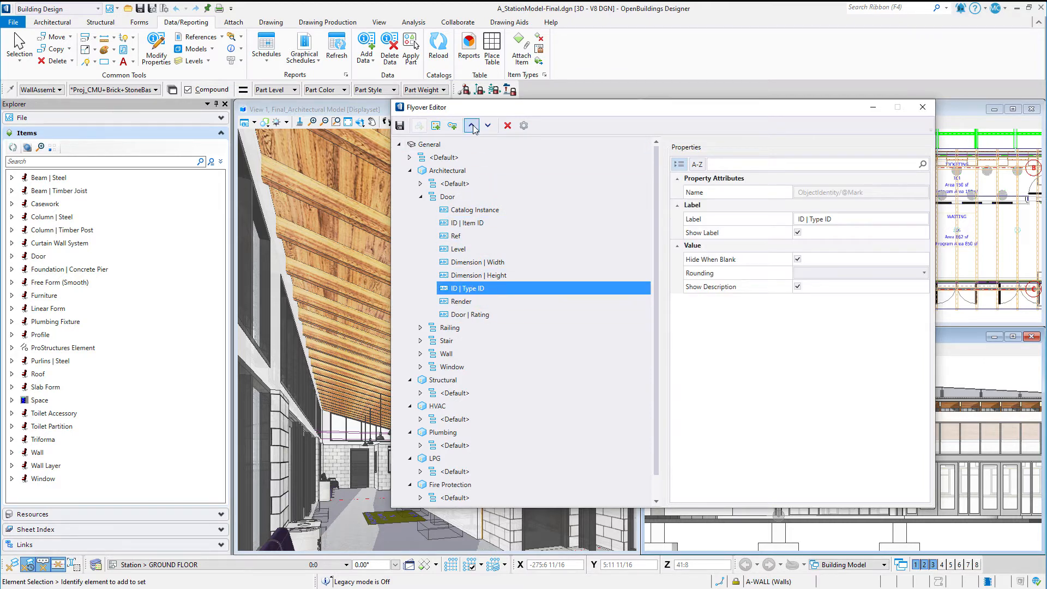
{"action": "left_click", "coordinate": [472, 126]}
{"action": "left_click", "coordinate": [472, 126]}
{"action": "left_click", "coordinate": [471, 126]}
{"action": "left_click", "coordinate": [472, 126]}
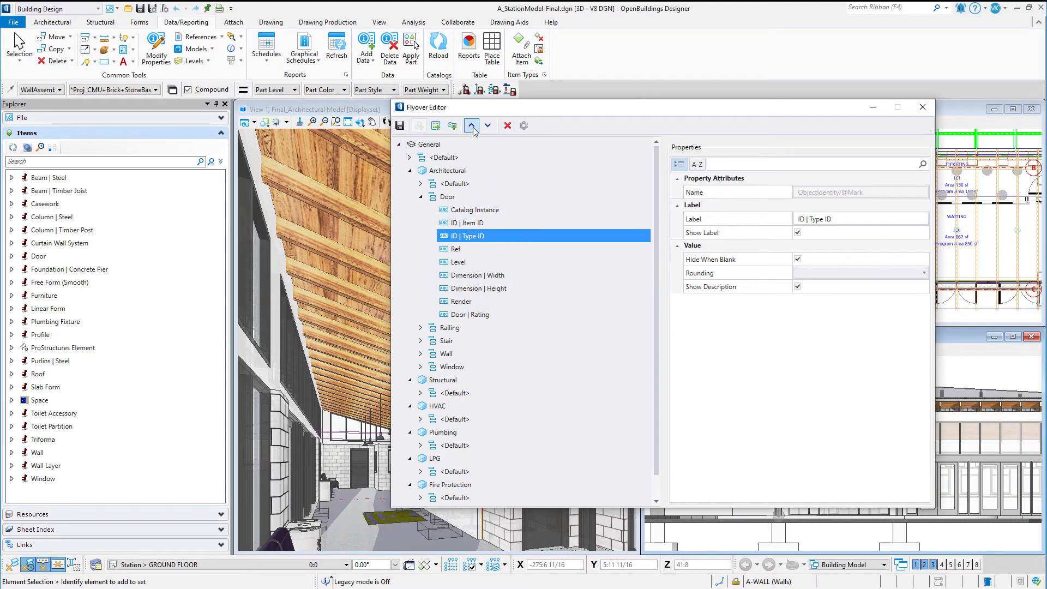
Move Door | Rating up the Door property list to directly below ID | Type ID.
{"action": "left_click", "coordinate": [479, 315]}
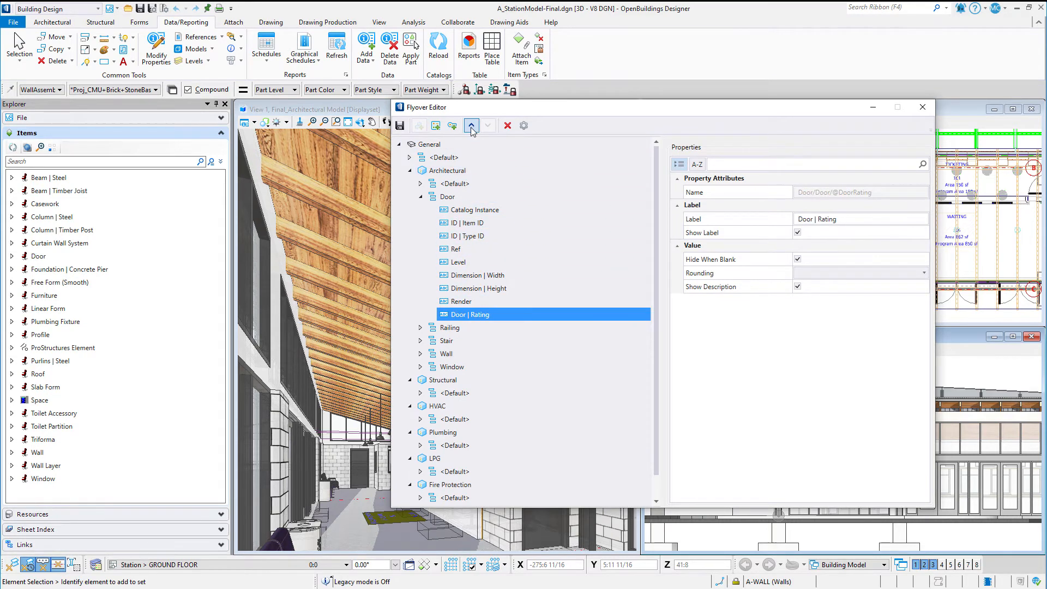
{"action": "left_click", "coordinate": [472, 126]}
{"action": "left_click", "coordinate": [471, 126]}
{"action": "left_click", "coordinate": [471, 126]}
{"action": "left_click", "coordinate": [472, 126]}
{"action": "left_click", "coordinate": [472, 126]}
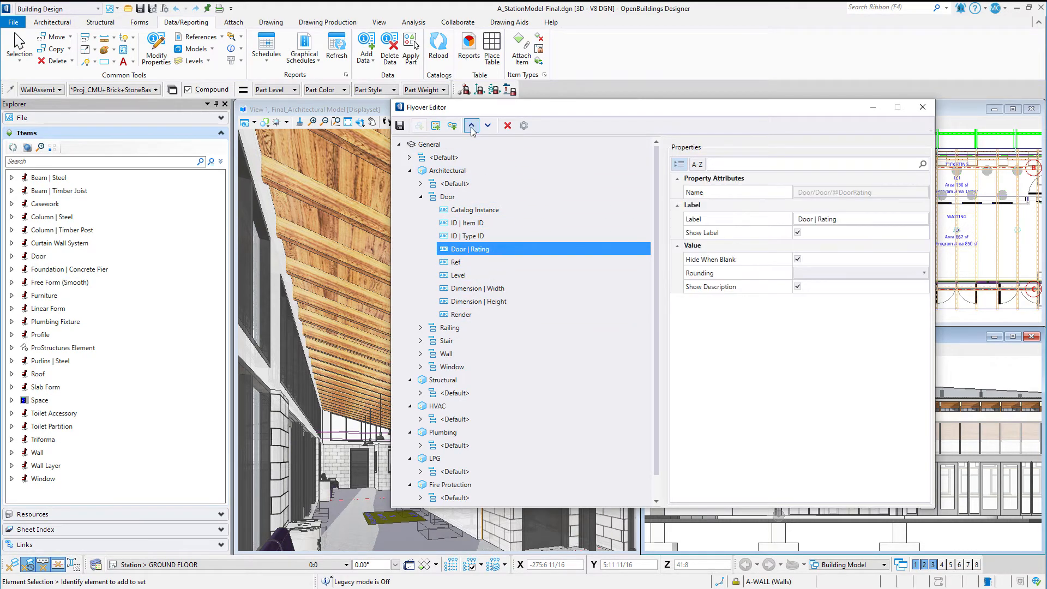
Move Dimension | Width and Dimension | Height directly below Door | Rating, and move Level above Ref in the Door group.
{"action": "left_click", "coordinate": [470, 287]}
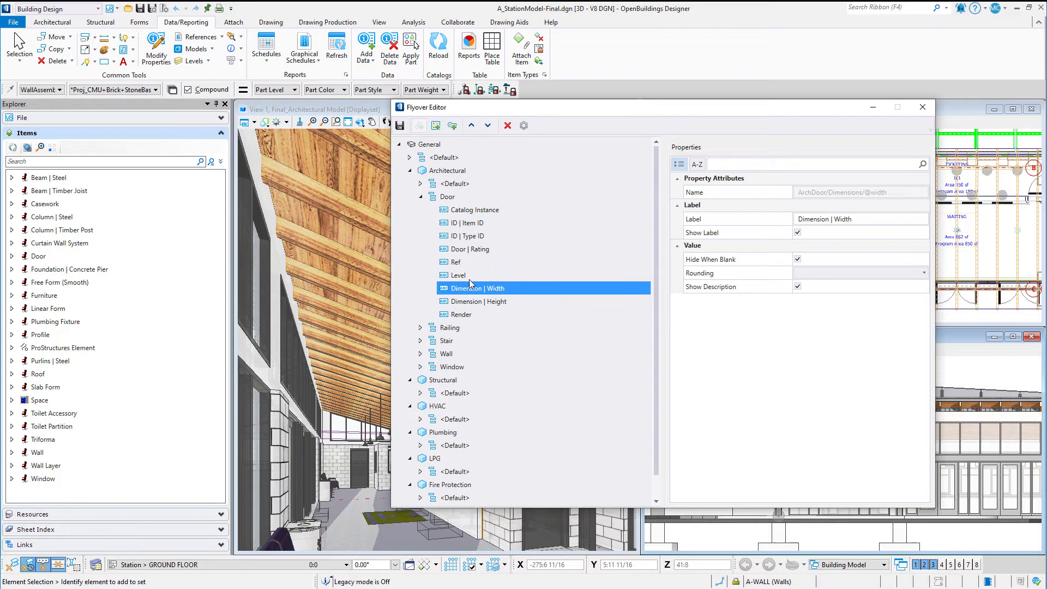
{"action": "left_click", "coordinate": [471, 125]}
{"action": "left_click", "coordinate": [471, 126]}
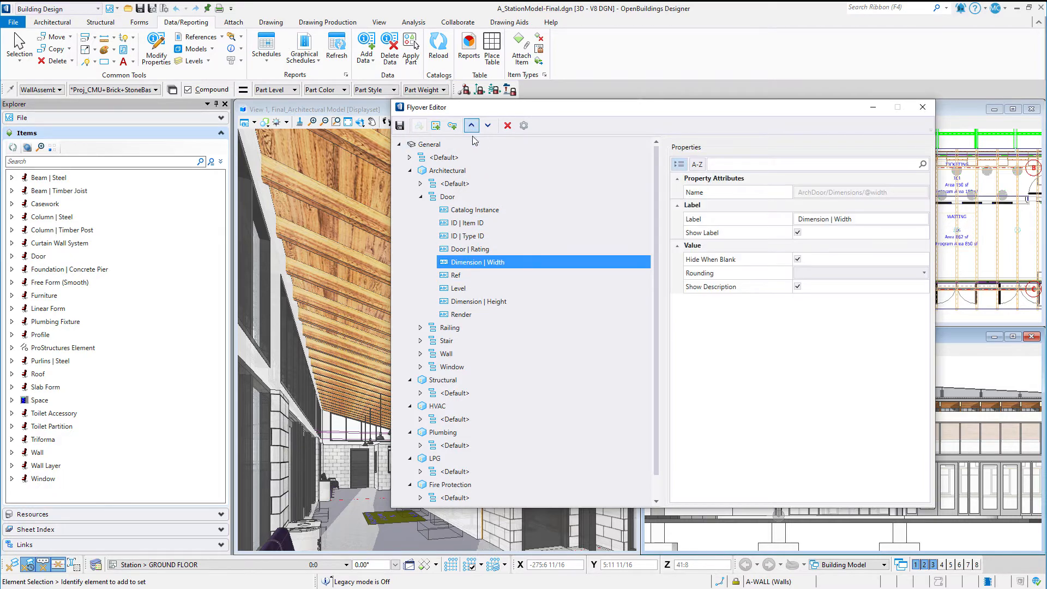
{"action": "left_click", "coordinate": [495, 301]}
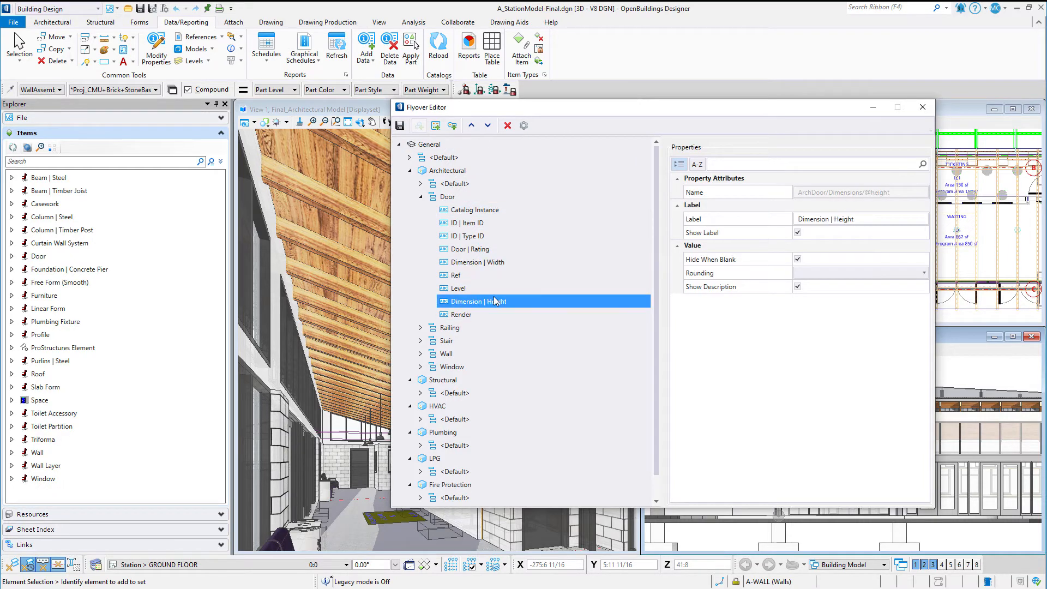
{"action": "left_click", "coordinate": [472, 126]}
{"action": "left_click", "coordinate": [471, 126]}
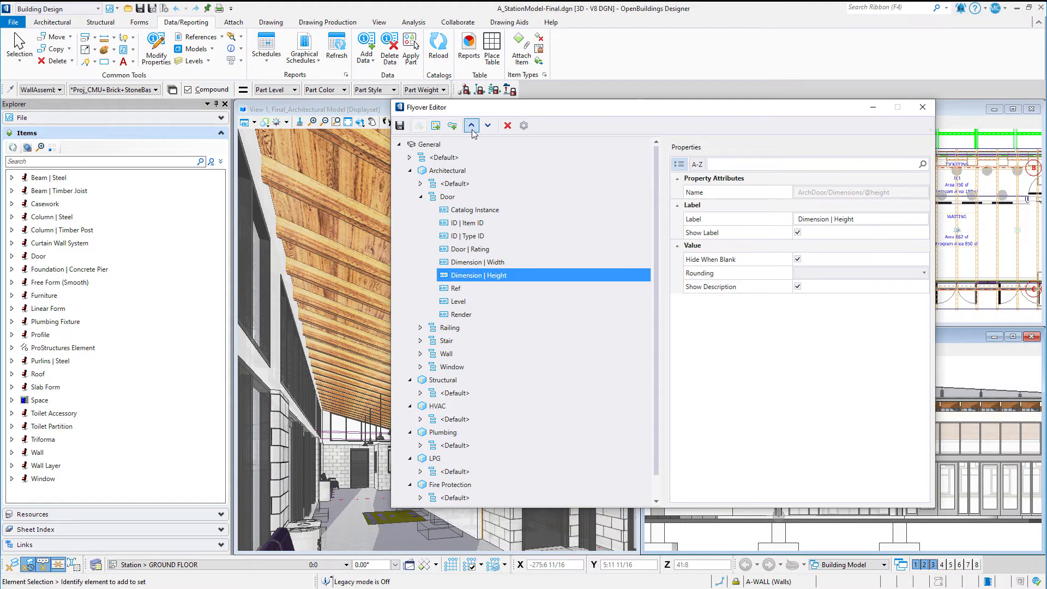
{"action": "left_click", "coordinate": [482, 301]}
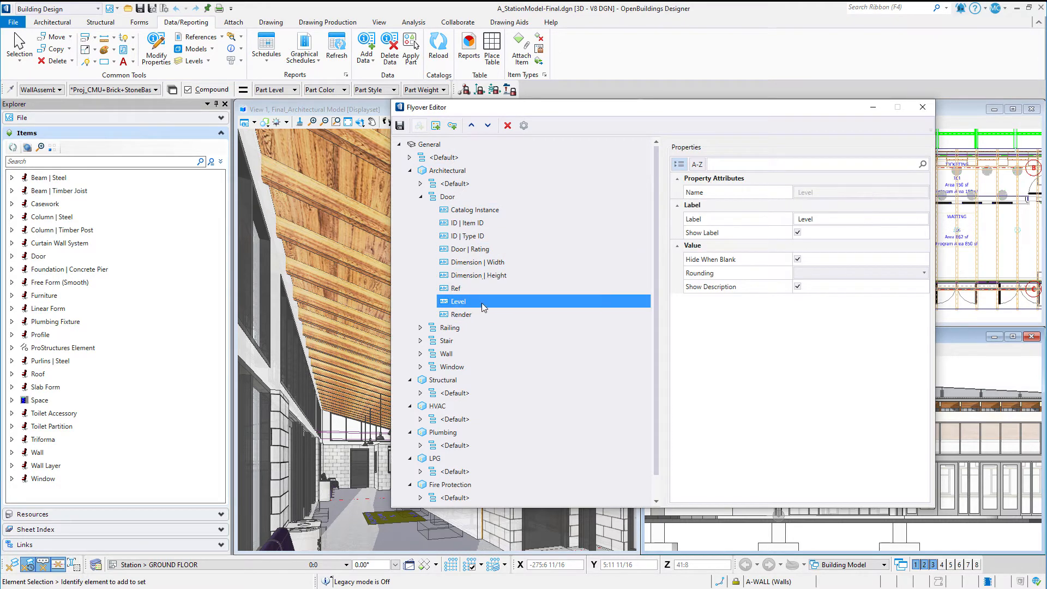
{"action": "left_click", "coordinate": [471, 126]}
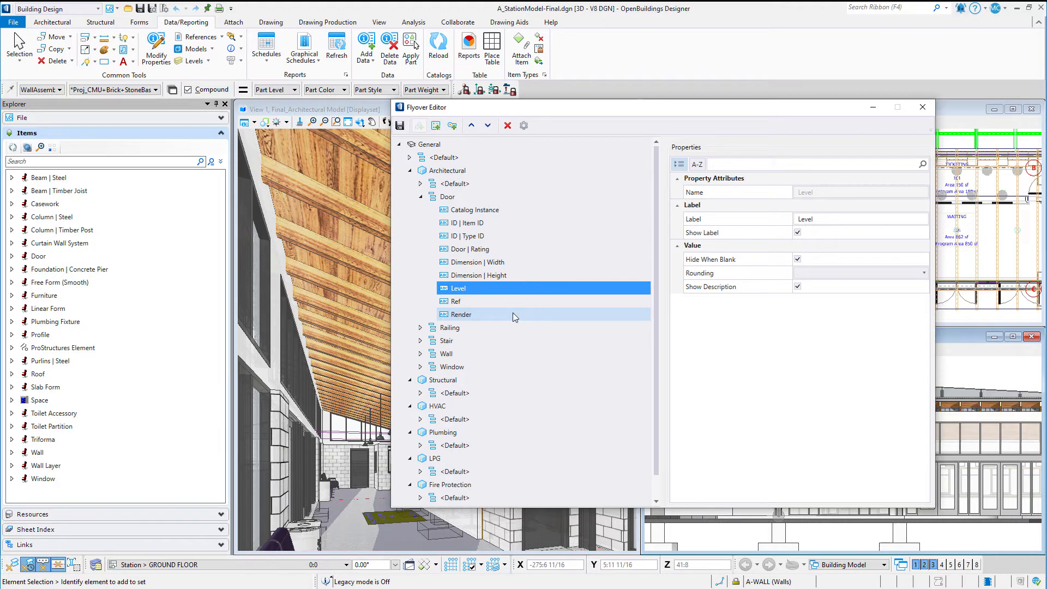
Insert a separator below Door | Rating and another below Dimension | Height in the Door property list.
{"action": "left_click", "coordinate": [496, 249]}
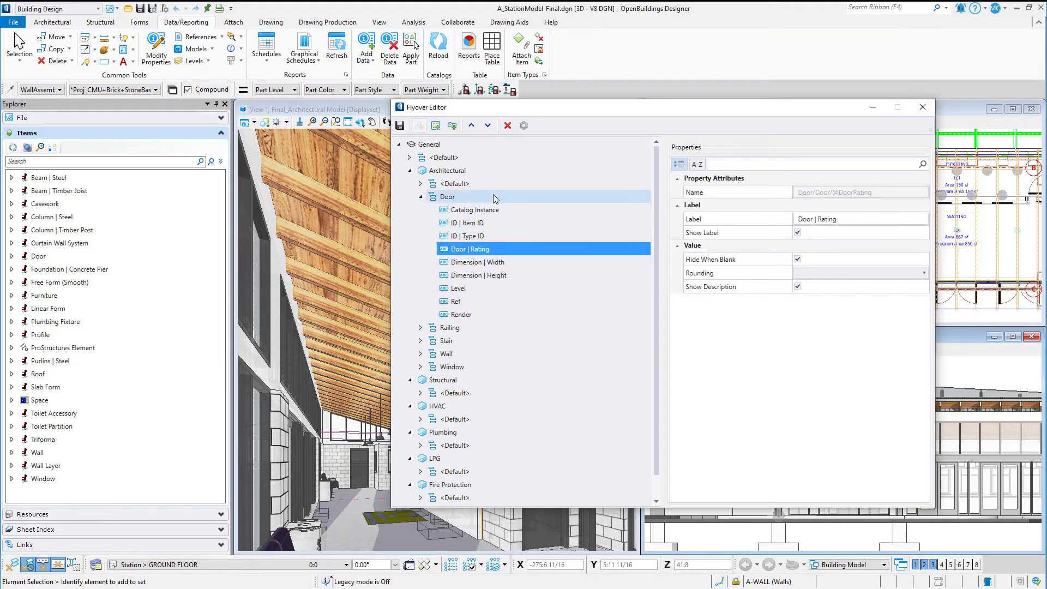
{"action": "left_click", "coordinate": [451, 125]}
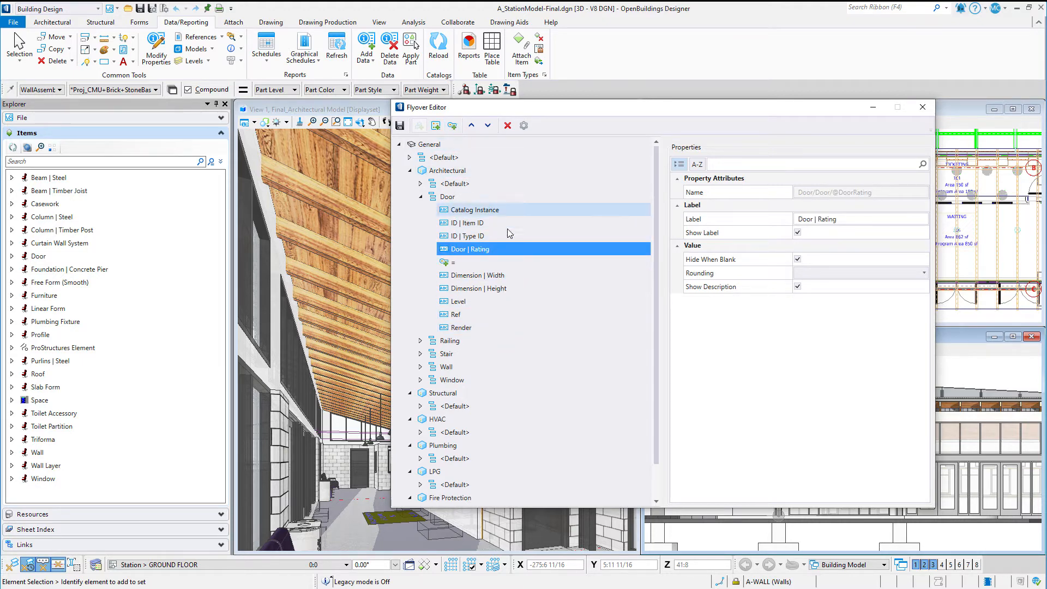
{"action": "left_click", "coordinate": [479, 292]}
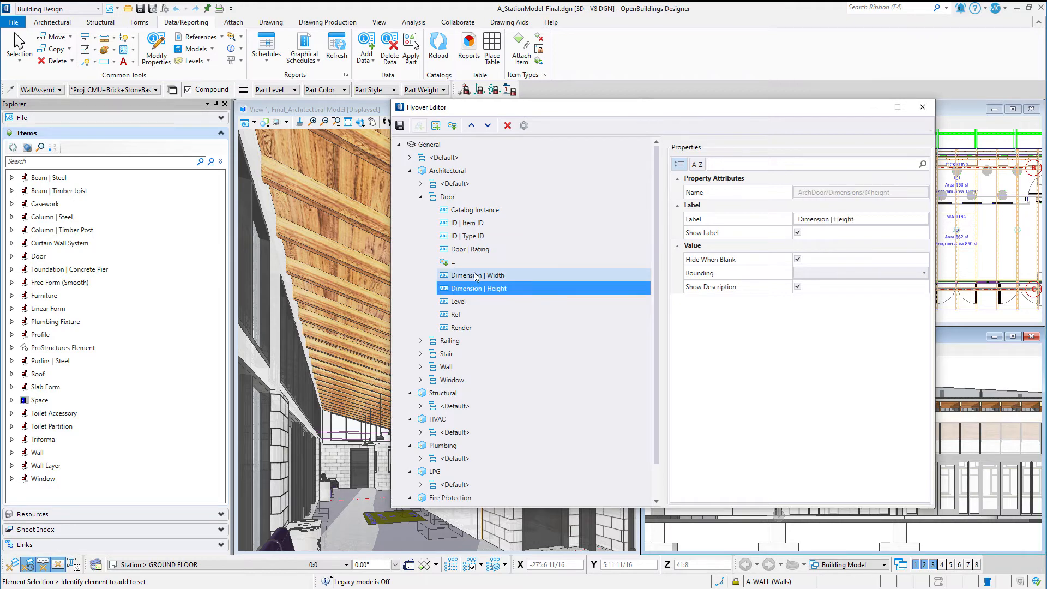
{"action": "left_click", "coordinate": [452, 125]}
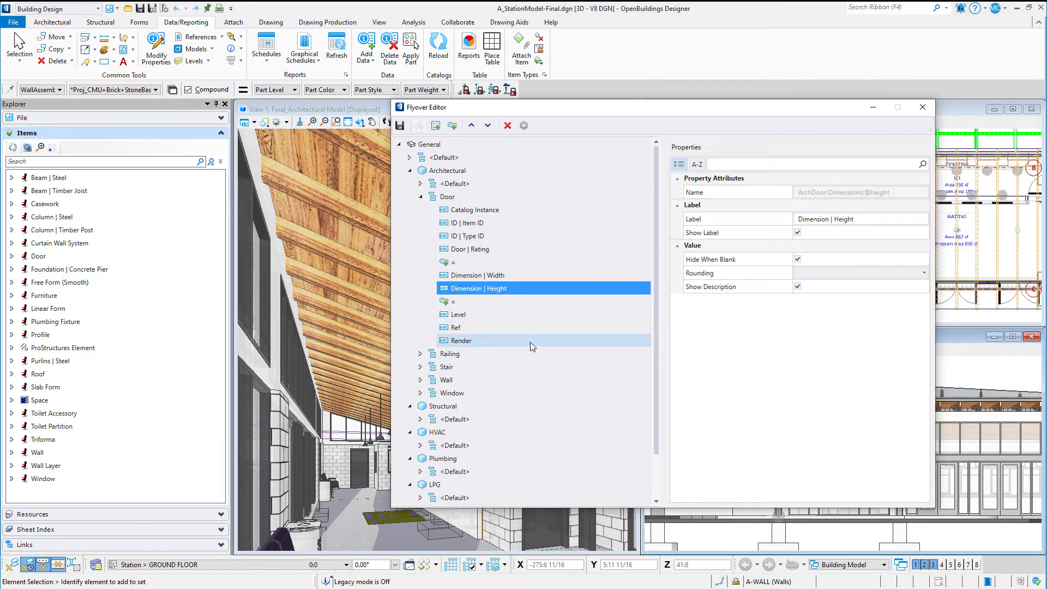
Relabel the Door group's Catalog Instance property as Catalog and turn off its Show Description option.
{"action": "left_click", "coordinate": [511, 210]}
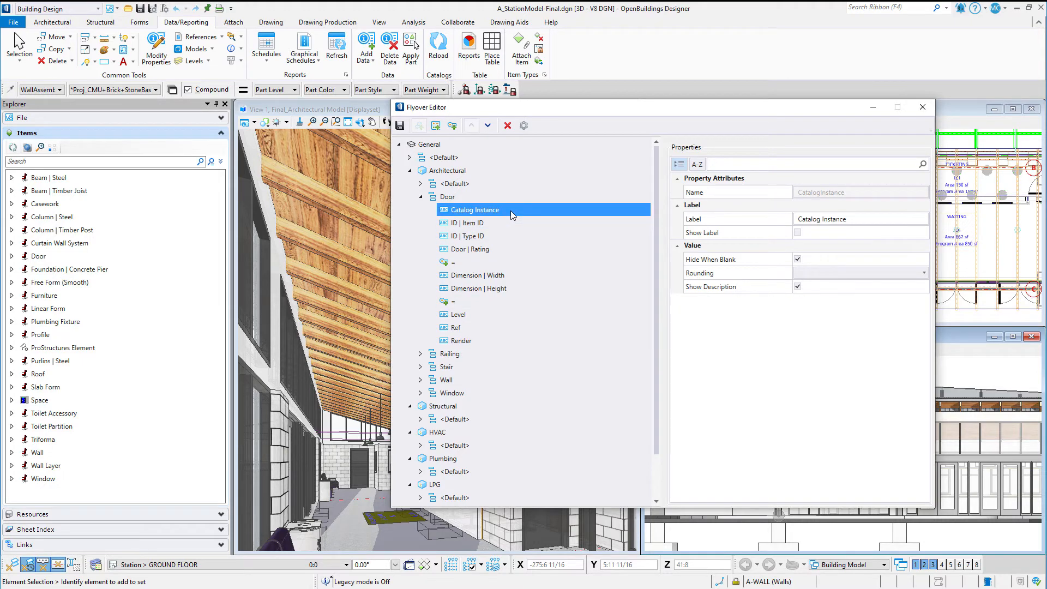
{"action": "left_click", "coordinate": [807, 219]}
{"action": "left_click", "coordinate": [853, 220]}
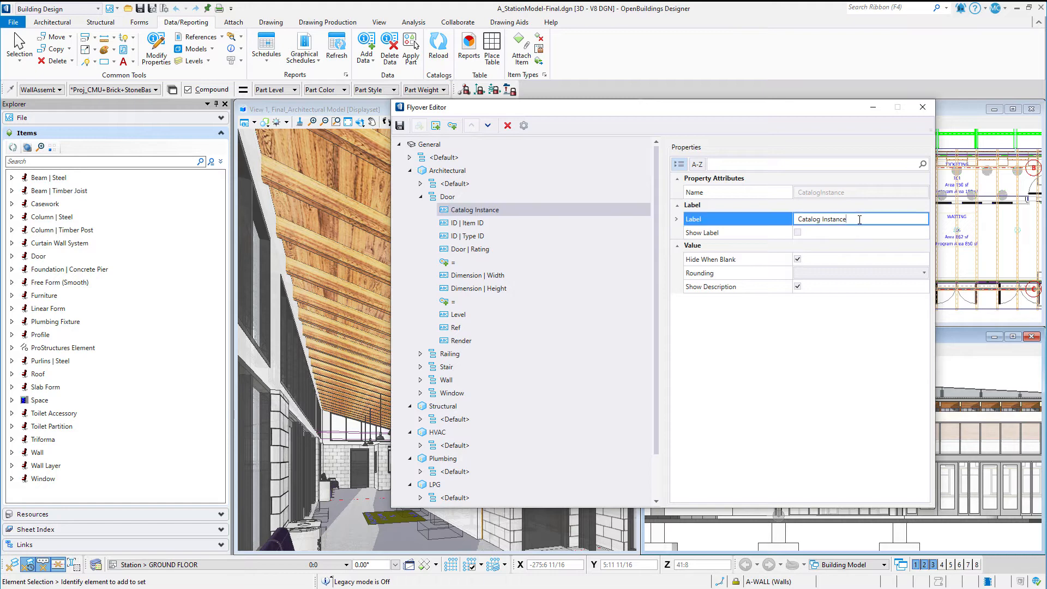
{"action": "key", "text": "BackSpace"}
{"action": "key", "text": "BackSpace"}
{"action": "key", "text": "BackSpace"}
{"action": "key", "text": "BackSpace"}
{"action": "key", "text": "BackSpace"}
{"action": "key", "text": "BackSpace"}
{"action": "key", "text": "BackSpace"}
{"action": "key", "text": "BackSpace"}
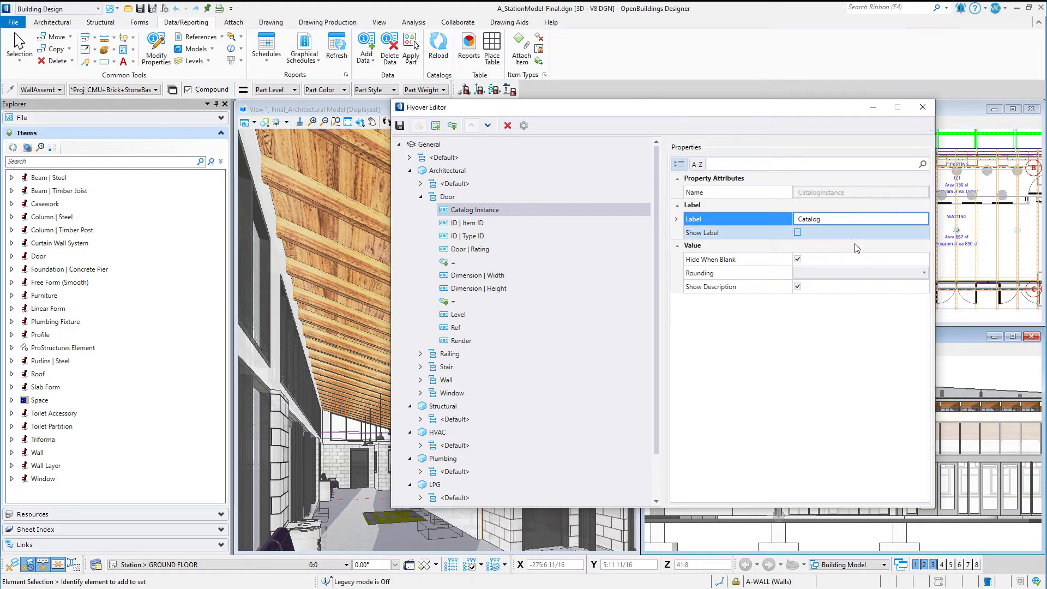
{"action": "left_click", "coordinate": [797, 287]}
{"action": "left_click", "coordinate": [797, 287]}
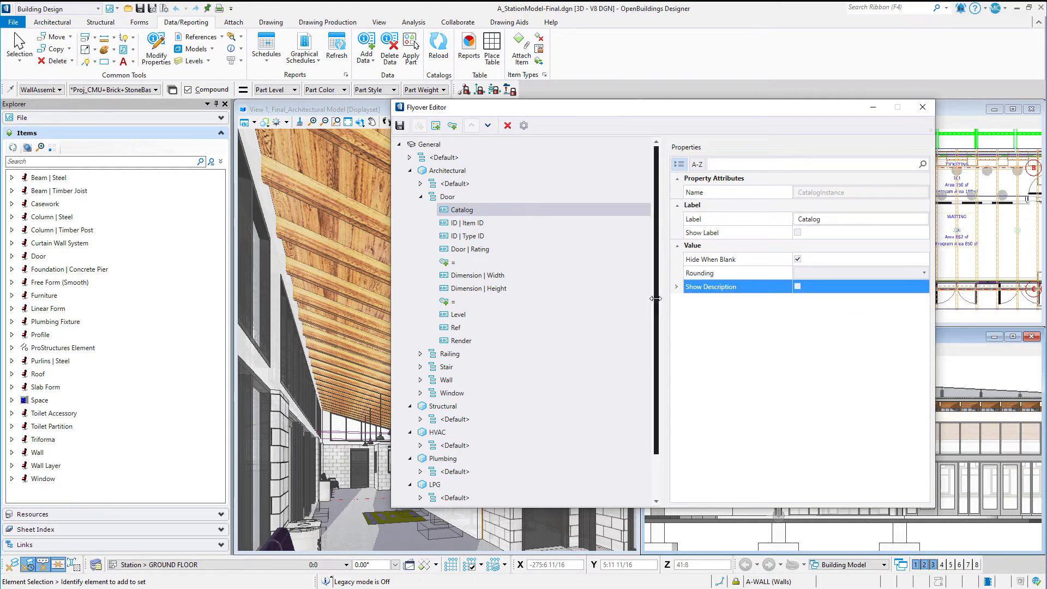
Relabel the ID | Item ID property as Door No. and turn off its Show Description option.
{"action": "left_click", "coordinate": [498, 223]}
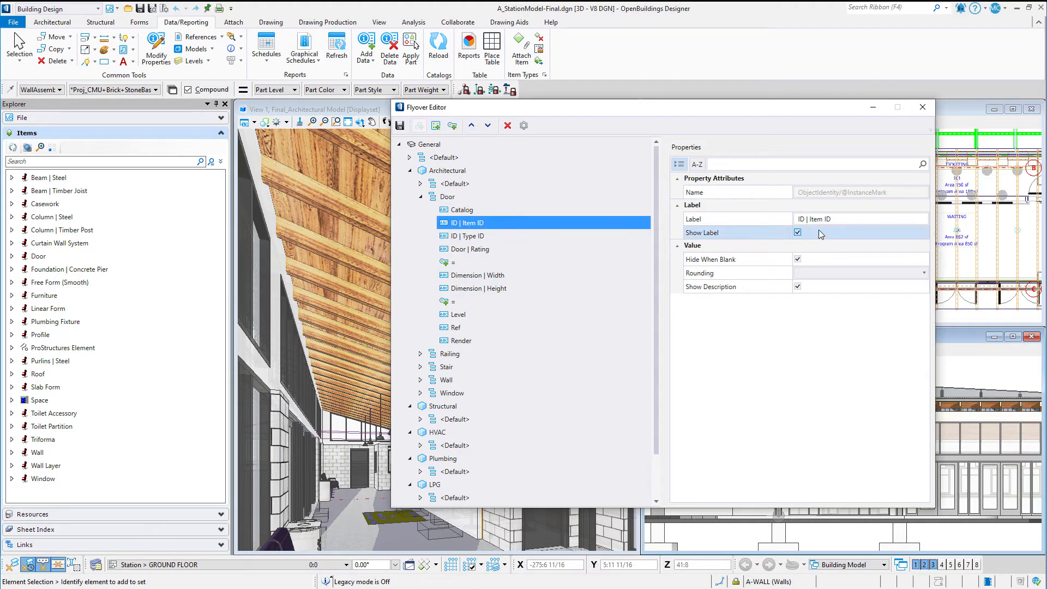
{"action": "left_click", "coordinate": [777, 221]}
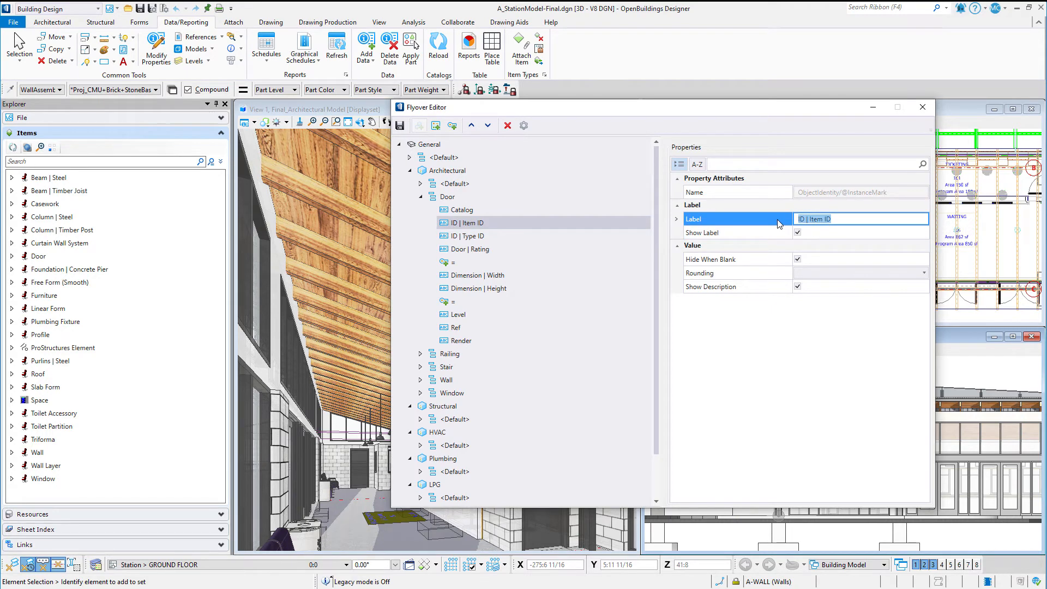
{"action": "type", "text": "Door No."}
{"action": "left_click", "coordinate": [797, 286]}
{"action": "left_click", "coordinate": [797, 286]}
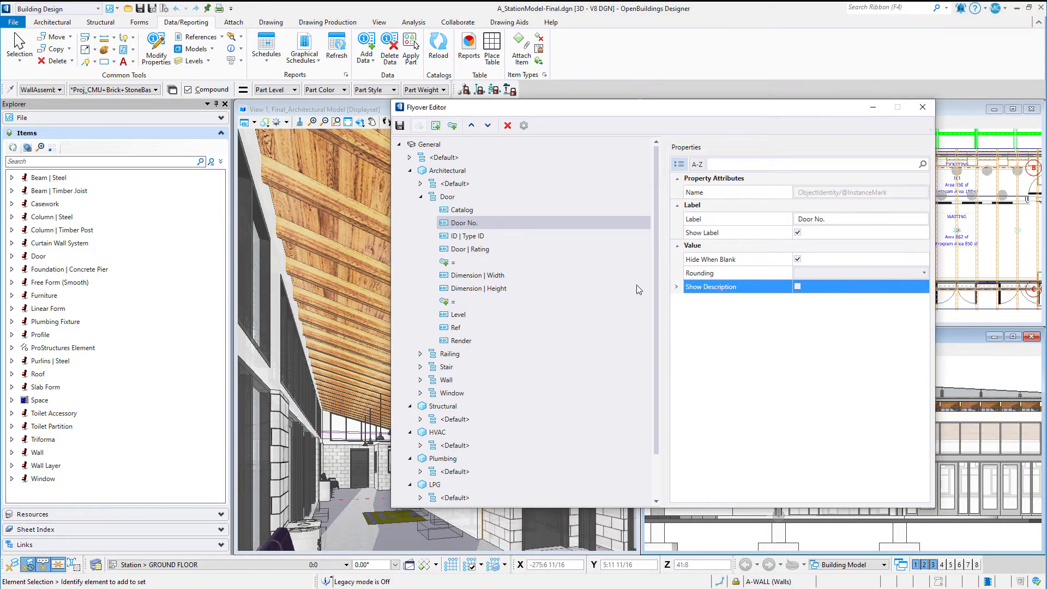
Relabel the ID | Type ID property as Door Type and turn off its Show Description option.
{"action": "left_click", "coordinate": [509, 235]}
{"action": "left_click", "coordinate": [820, 218]}
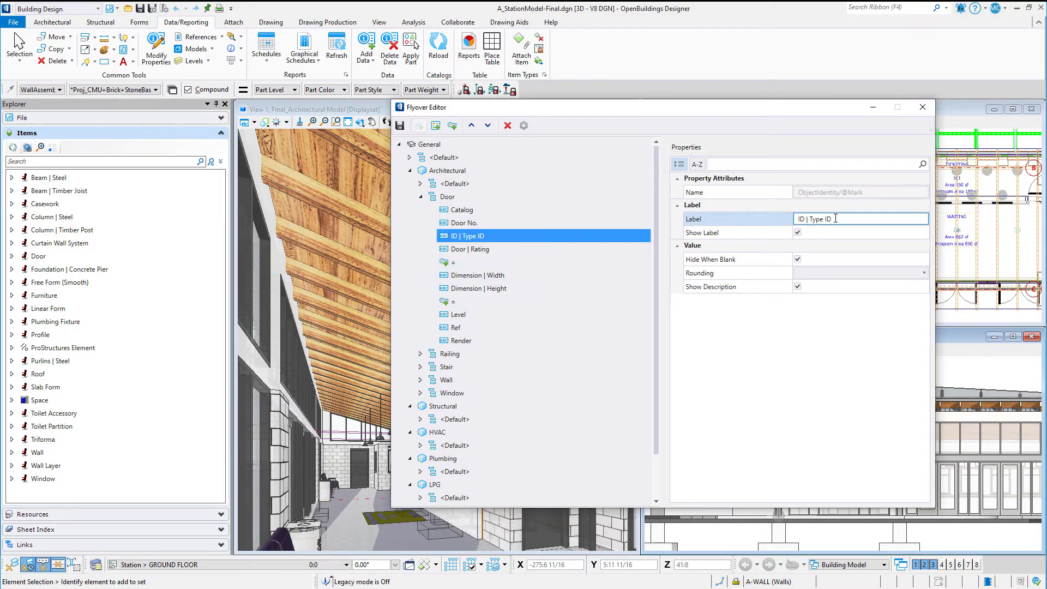
{"action": "left_click_drag", "start_coordinate": [836, 218], "coordinate": [790, 224]}
{"action": "type", "text": "D"}
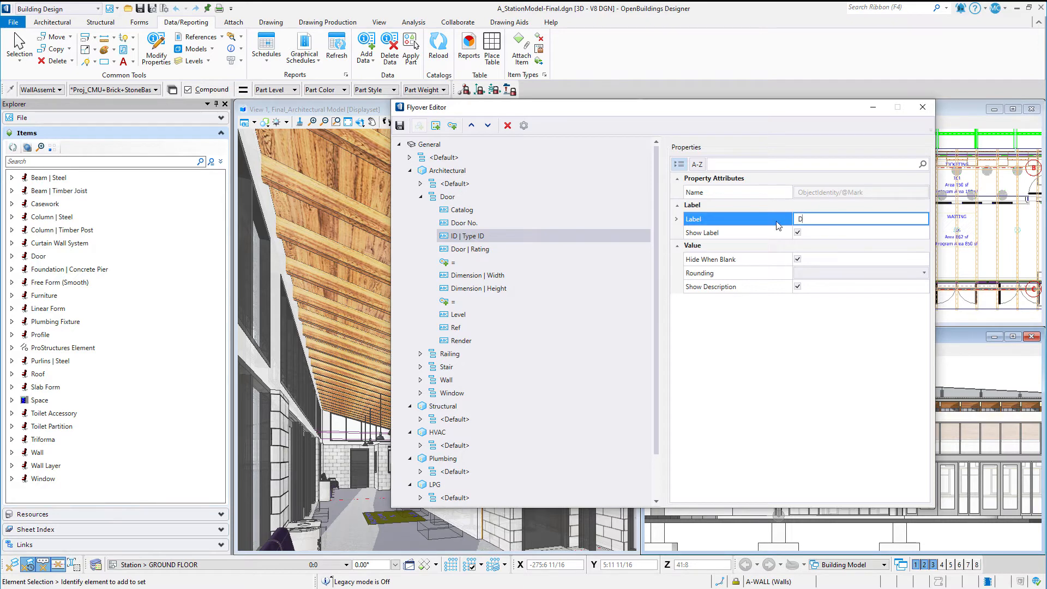
{"action": "type", "text": "oor Type"}
{"action": "left_click", "coordinate": [797, 286]}
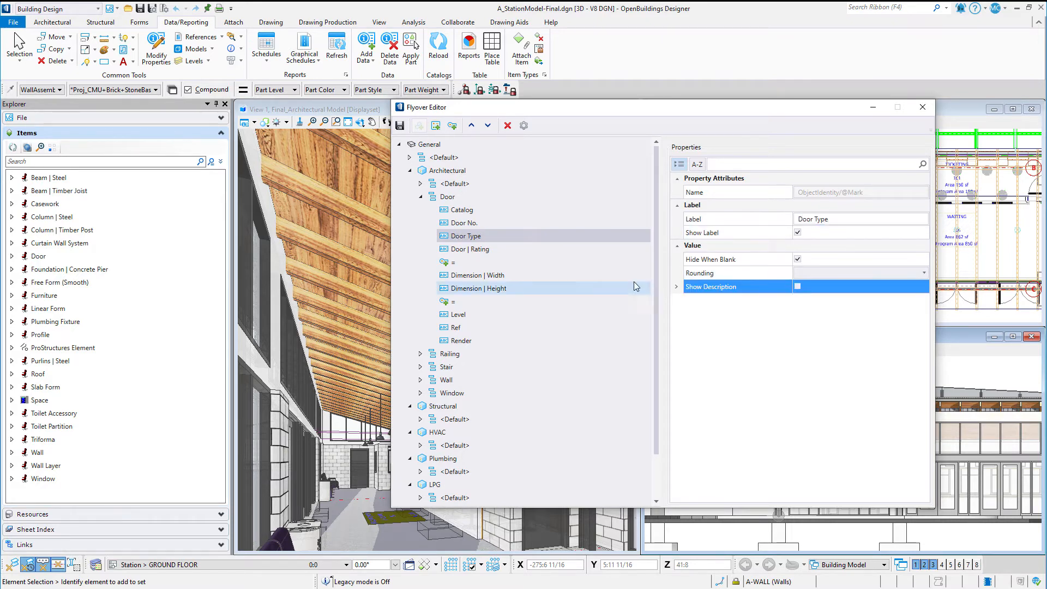
Shorten the Door | Rating label to Rating and turn off its Show Description option.
{"action": "left_click", "coordinate": [522, 249]}
{"action": "left_click", "coordinate": [833, 218]}
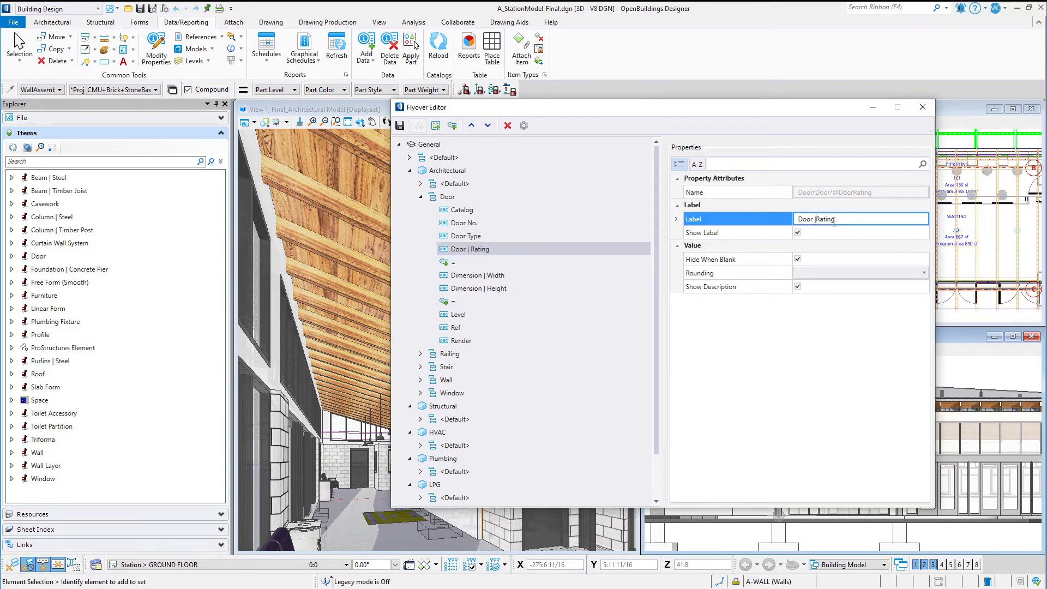
{"action": "key", "text": "Home"}
{"action": "key", "text": "Delete"}
{"action": "key", "text": "Delete"}
{"action": "key", "text": "Delete"}
{"action": "key", "text": "Delete"}
{"action": "key", "text": "Delete"}
{"action": "key", "text": "Delete"}
{"action": "key", "text": "Delete"}
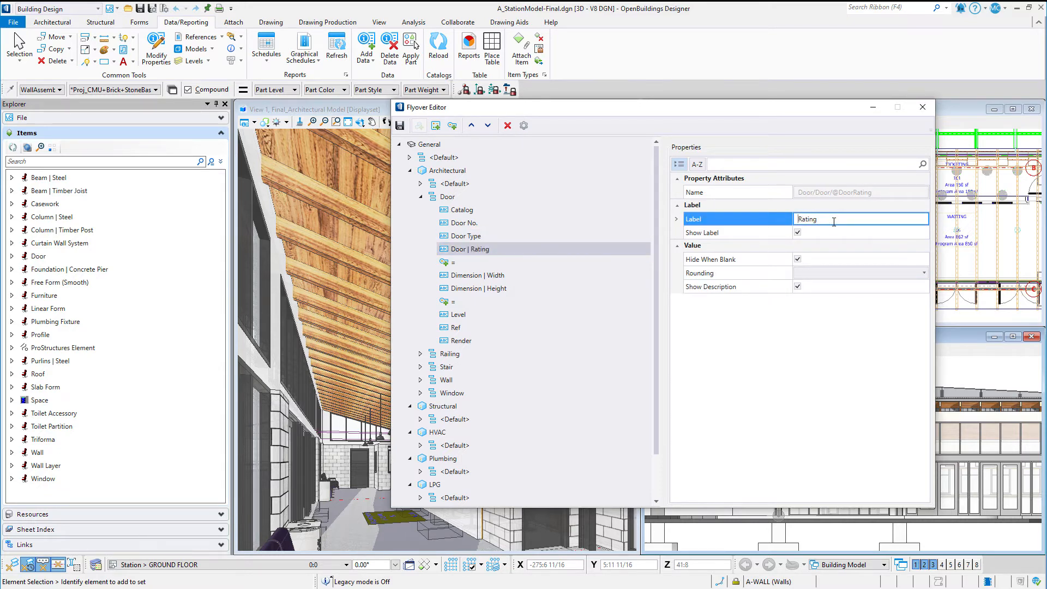
{"action": "left_click", "coordinate": [797, 286]}
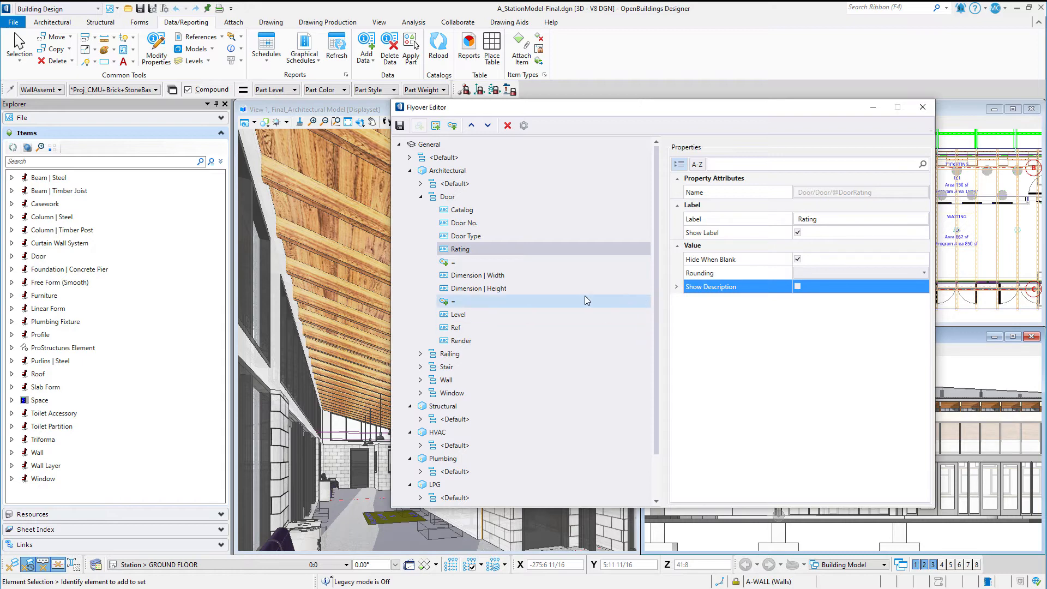
Shorten the Dimension | Width label to Width in the Door group.
{"action": "left_click", "coordinate": [525, 276]}
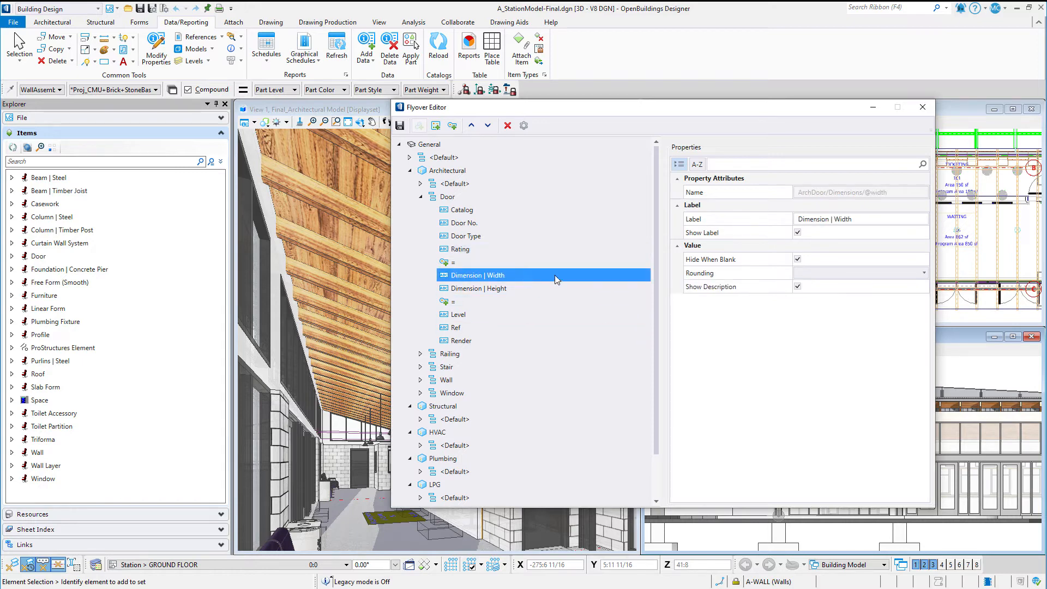
{"action": "left_click", "coordinate": [835, 219]}
{"action": "key", "text": "BackSpace"}
{"action": "key", "text": "BackSpace"}
{"action": "key", "text": "BackSpace"}
{"action": "key", "text": "BackSpace"}
{"action": "key", "text": "BackSpace"}
{"action": "key", "text": "BackSpace"}
{"action": "key", "text": "BackSpace"}
{"action": "key", "text": "BackSpace"}
{"action": "key", "text": "BackSpace"}
{"action": "key", "text": "BackSpace"}
{"action": "key", "text": "BackSpace"}
{"action": "key", "text": "BackSpace"}
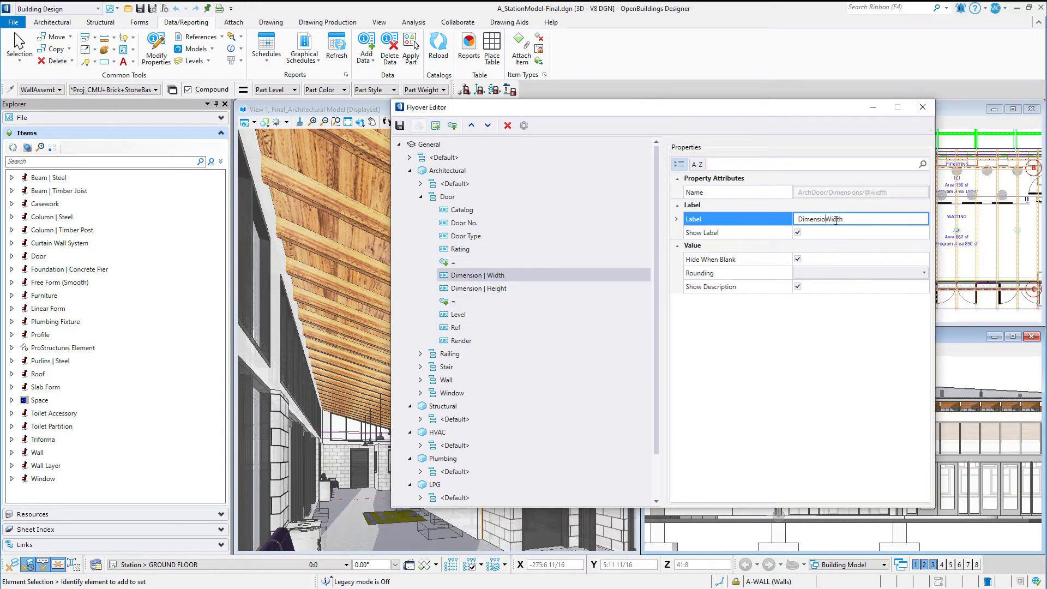
Set the Width property's rounding to 1/8 and turn off its Show Description option.
{"action": "left_click", "coordinate": [823, 272]}
{"action": "scroll", "coordinate": [824, 334], "scroll_direction": "down", "scroll_amount": 1}
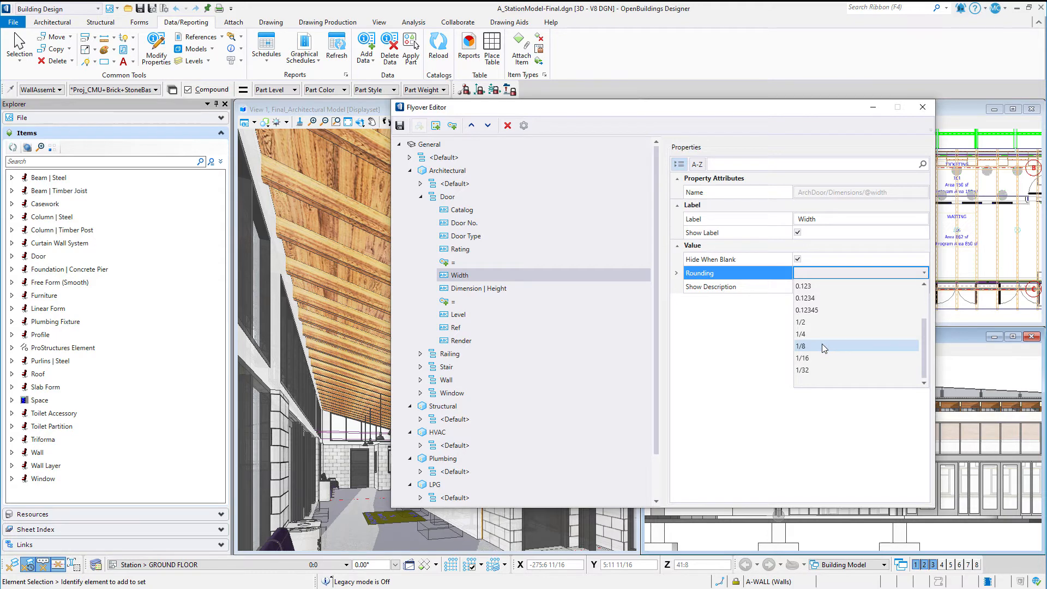
{"action": "left_click", "coordinate": [822, 346]}
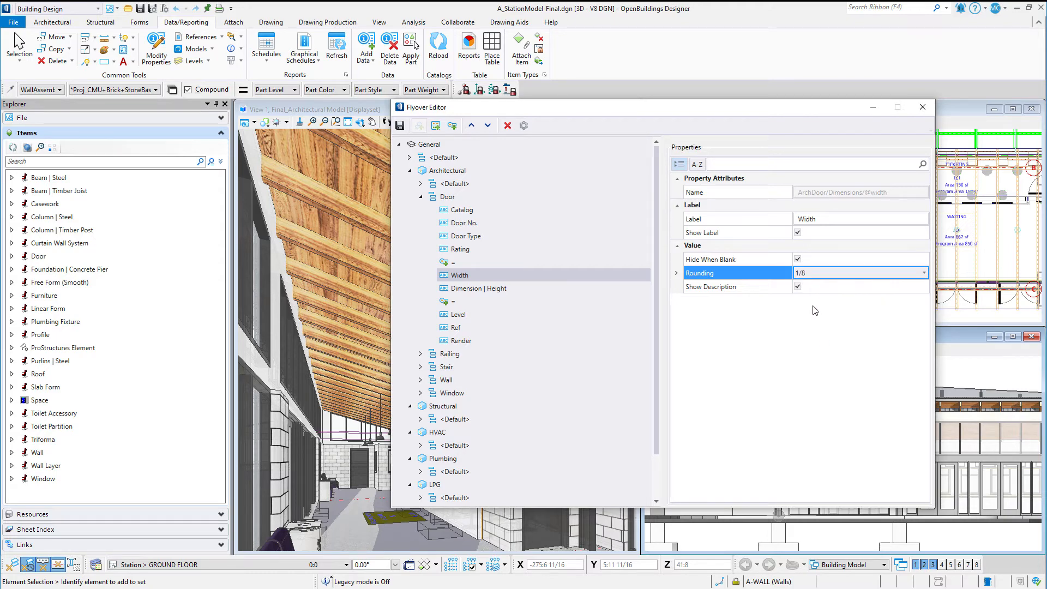
{"action": "left_click", "coordinate": [800, 289]}
Shorten the Dimension | Height label to Height in the Door group.
{"action": "left_click", "coordinate": [532, 289]}
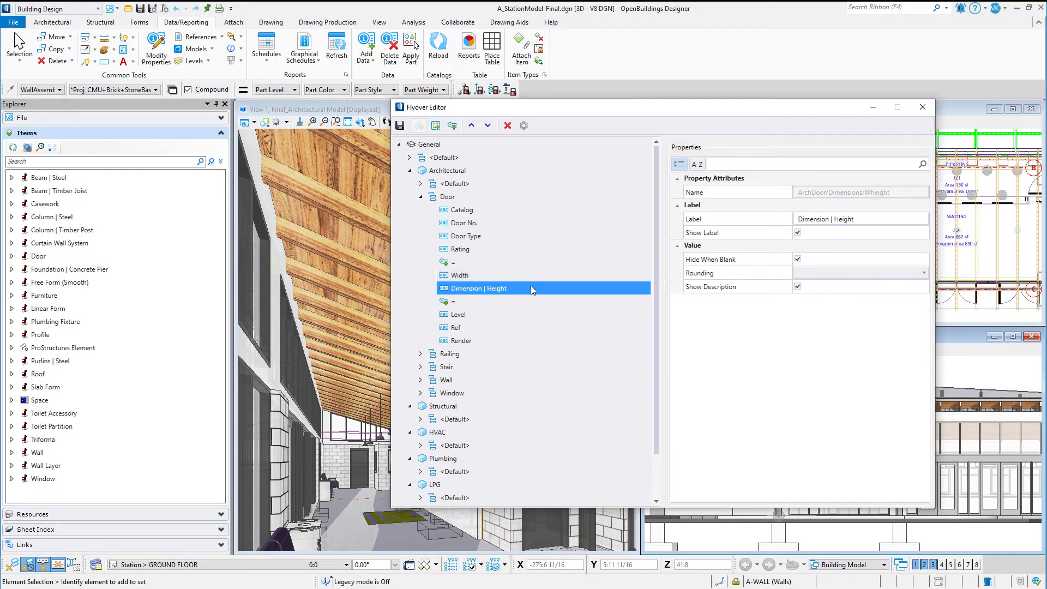
{"action": "left_click", "coordinate": [839, 219]}
{"action": "left_click", "coordinate": [833, 220]}
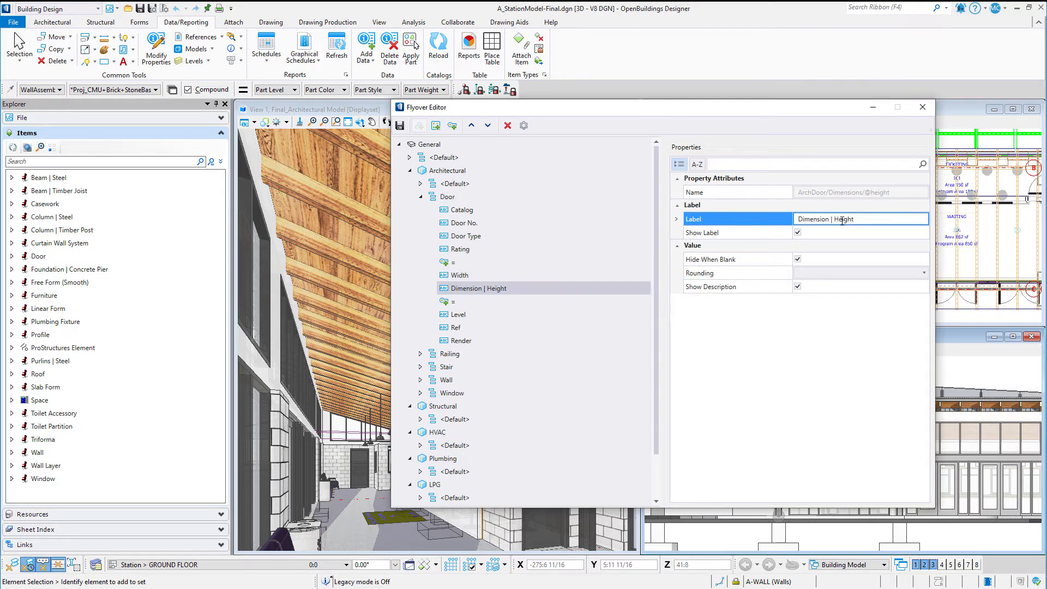
{"action": "key", "text": "BackSpace"}
{"action": "key", "text": "BackSpace"}
{"action": "key", "text": "BackSpace"}
{"action": "key", "text": "BackSpace"}
{"action": "key", "text": "BackSpace"}
{"action": "key", "text": "BackSpace"}
{"action": "key", "text": "BackSpace"}
{"action": "key", "text": "BackSpace"}
{"action": "key", "text": "BackSpace"}
{"action": "key", "text": "BackSpace"}
{"action": "key", "text": "BackSpace"}
{"action": "key", "text": "BackSpace"}
Set the rounding of the Door group's Height property to 1/8.
{"action": "left_click", "coordinate": [839, 271]}
{"action": "left_click", "coordinate": [839, 272]}
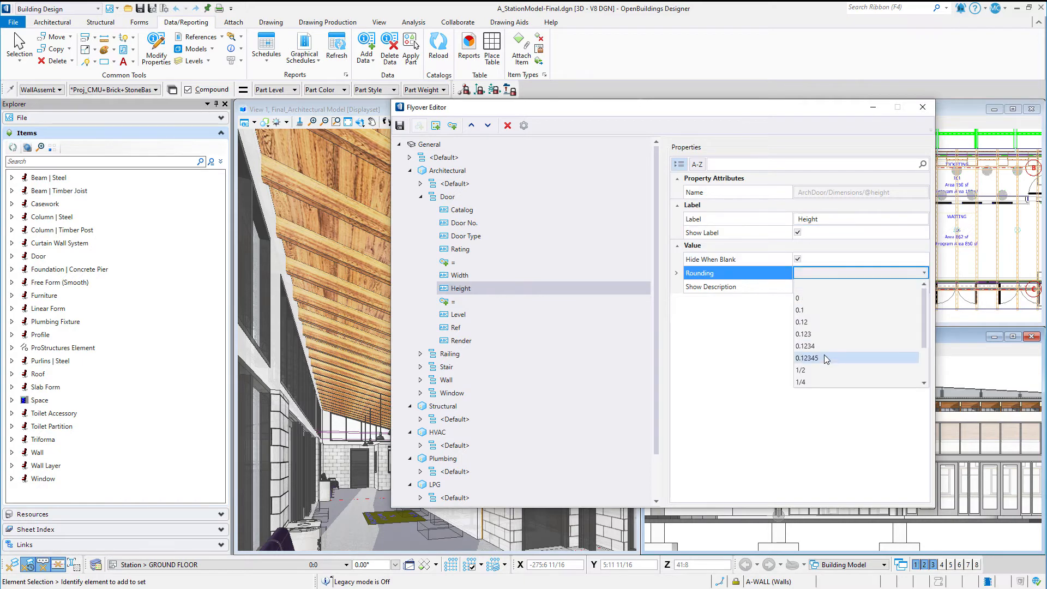
{"action": "scroll", "coordinate": [824, 356], "scroll_direction": "down", "scroll_amount": 2}
{"action": "left_click", "coordinate": [824, 348]}
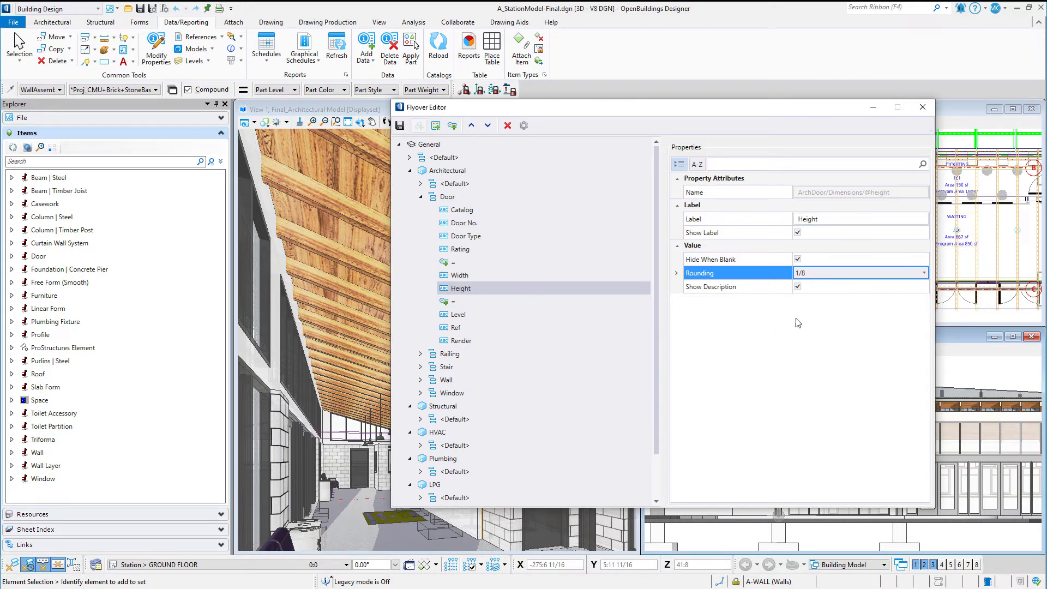
Turn off Show Description for the Level, Ref and Render properties of the Door group.
{"action": "left_click", "coordinate": [491, 316]}
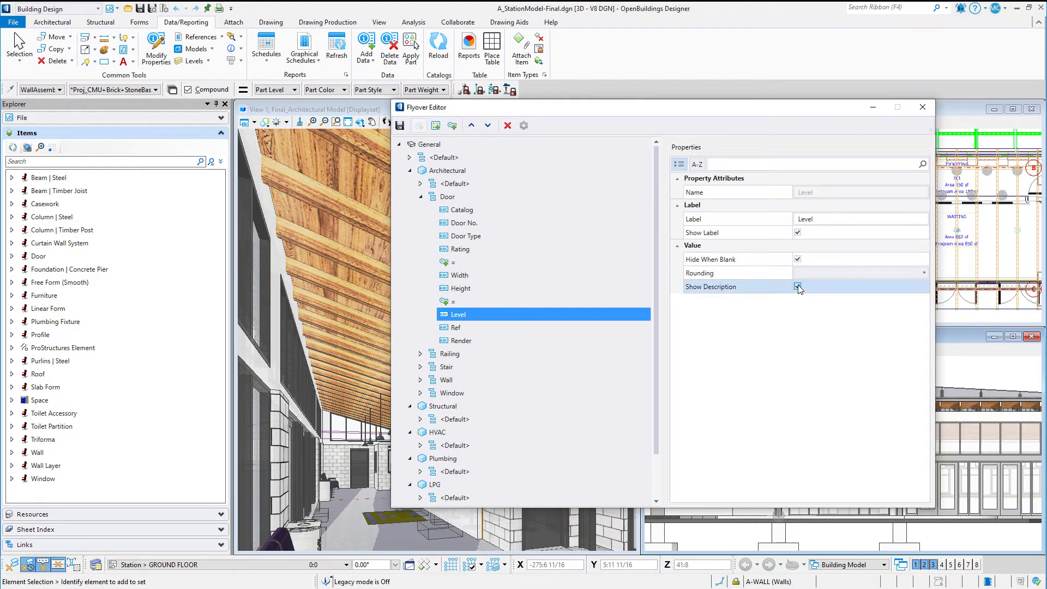
{"action": "left_click", "coordinate": [798, 287]}
{"action": "left_click", "coordinate": [488, 327]}
{"action": "left_click", "coordinate": [797, 286]}
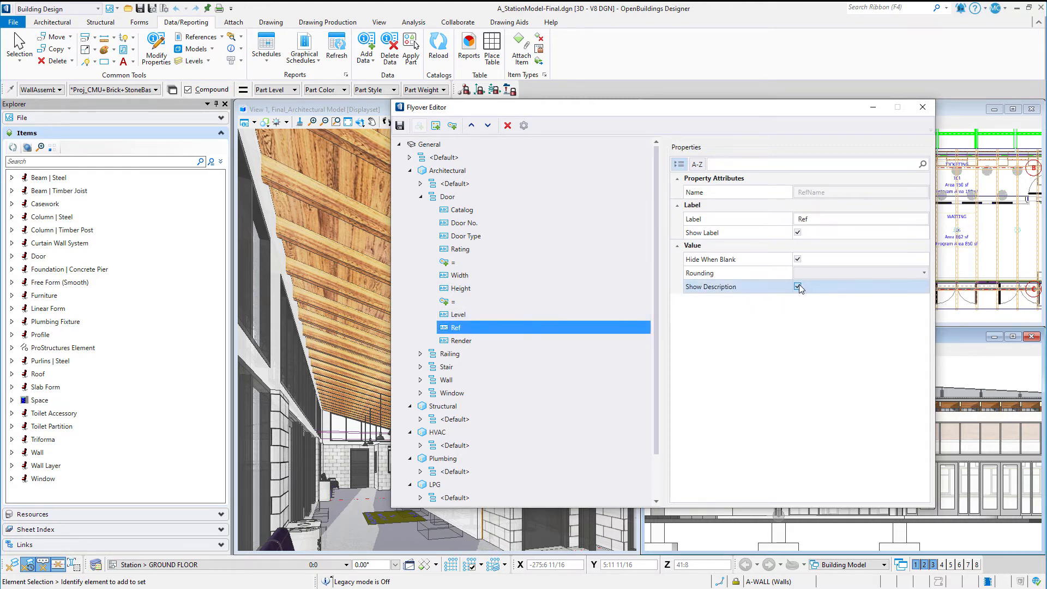
{"action": "left_click", "coordinate": [525, 342]}
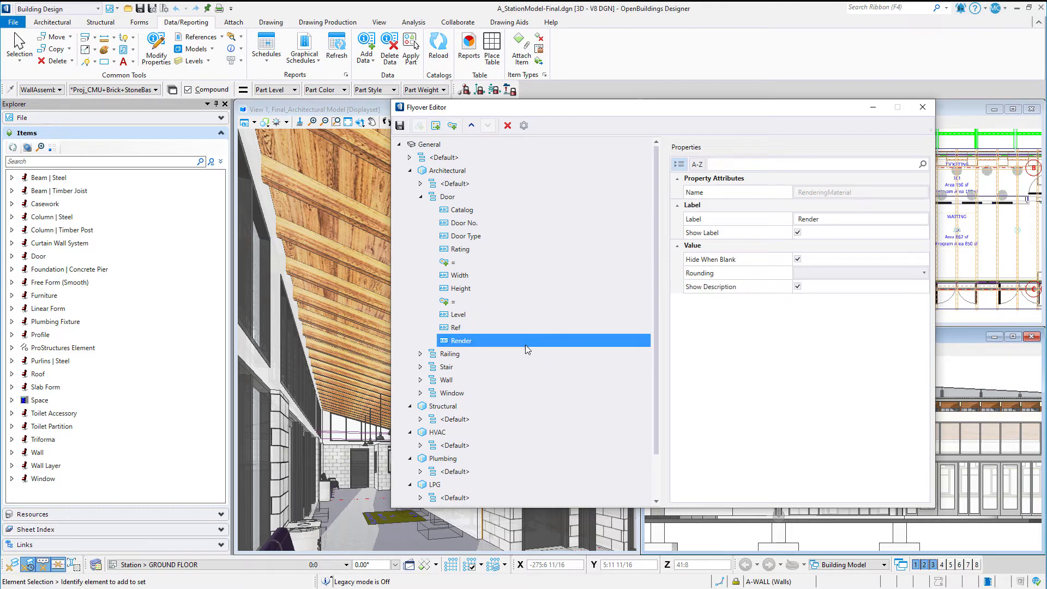
{"action": "left_click", "coordinate": [797, 286]}
{"action": "left_click", "coordinate": [797, 286]}
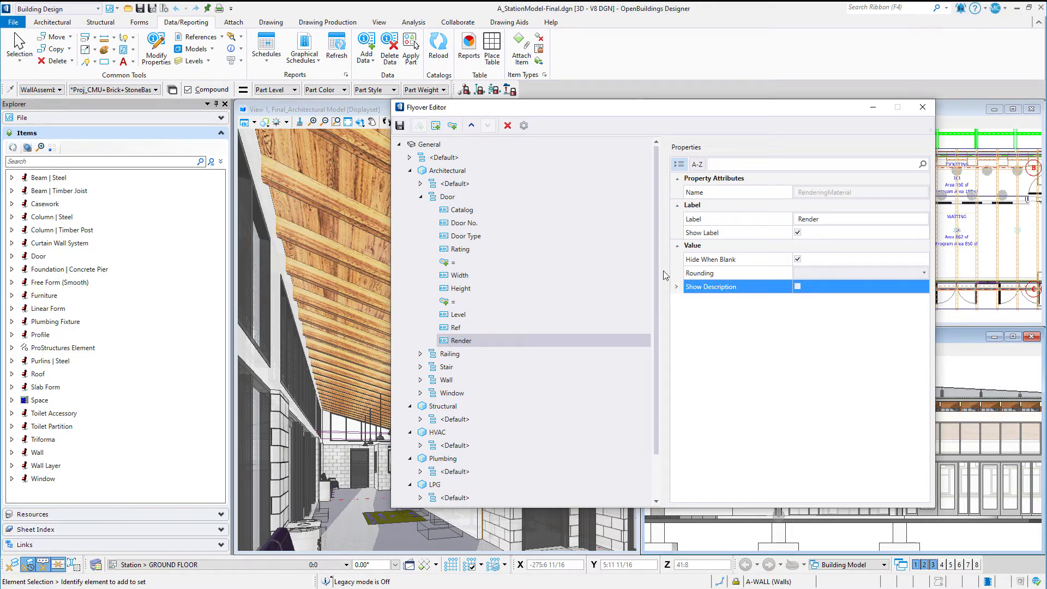
Save the flyover changes, close the editor and check the pop-up information on the near and far doors in View 1.
{"action": "left_click", "coordinate": [399, 126]}
{"action": "left_click", "coordinate": [922, 108]}
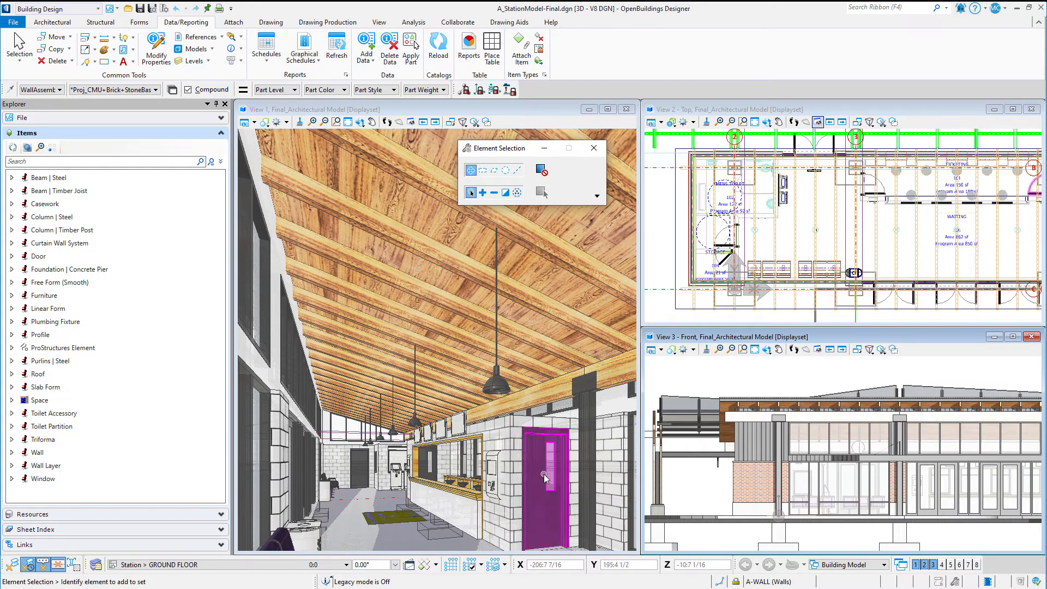
{"action": "mouse_move", "coordinate": [545, 470]}
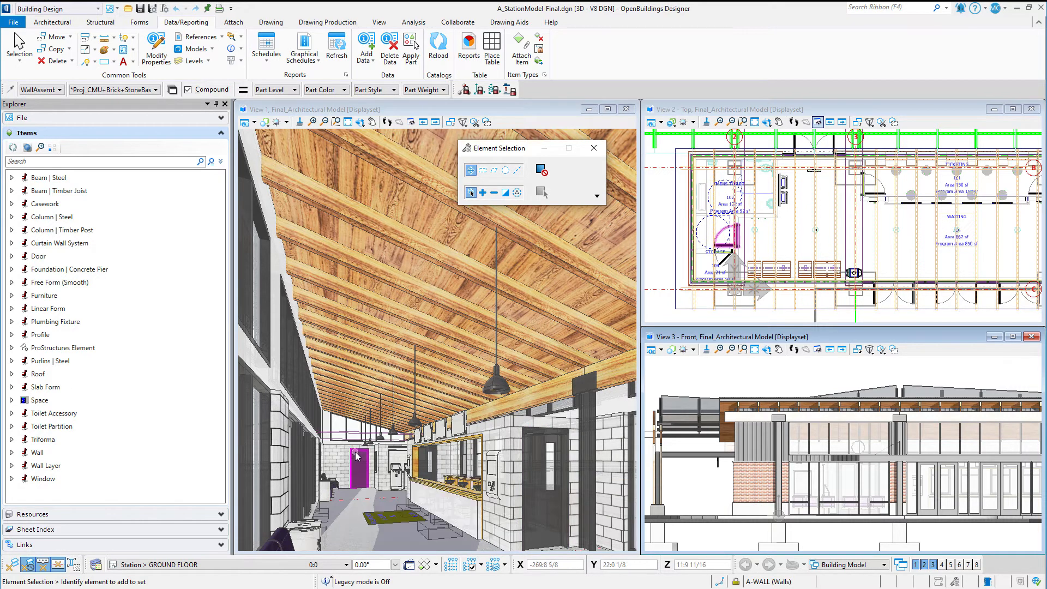
{"action": "mouse_move", "coordinate": [357, 456]}
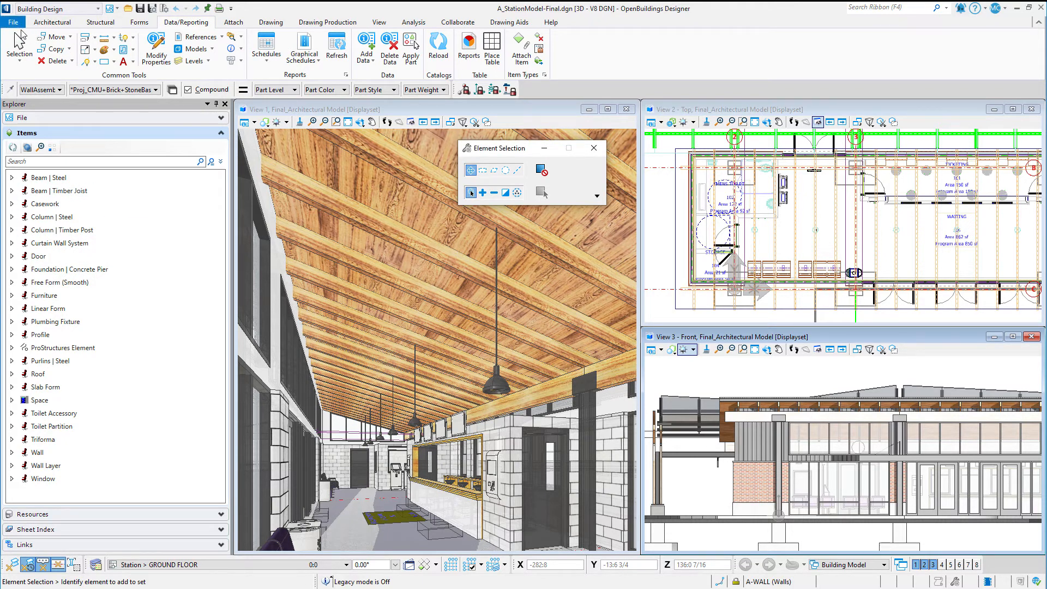
Open the Flyover Preferences from the Building settings.
{"action": "left_click", "coordinate": [13, 21]}
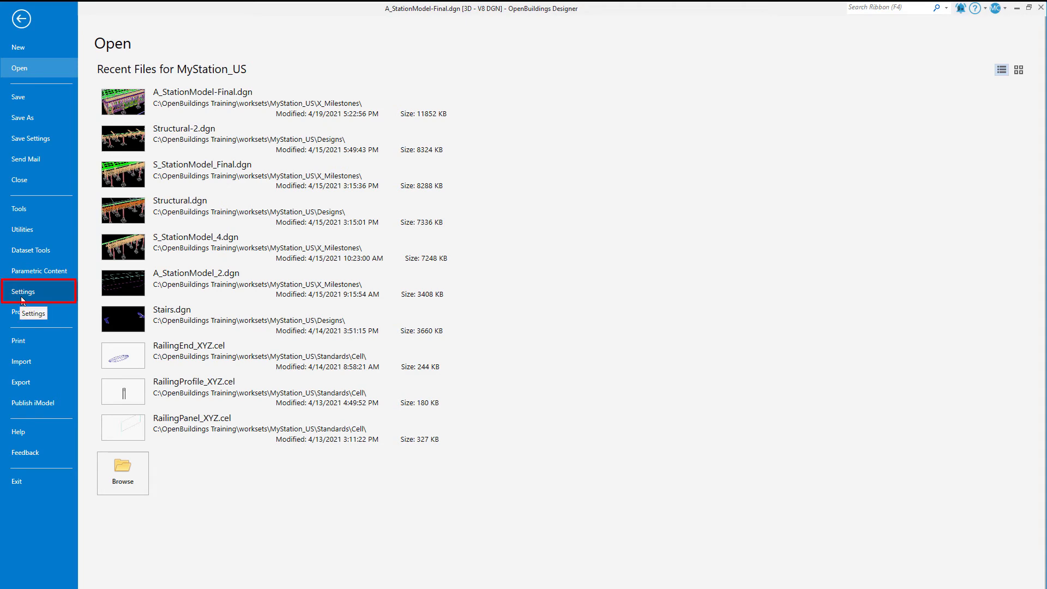
{"action": "left_click", "coordinate": [23, 295]}
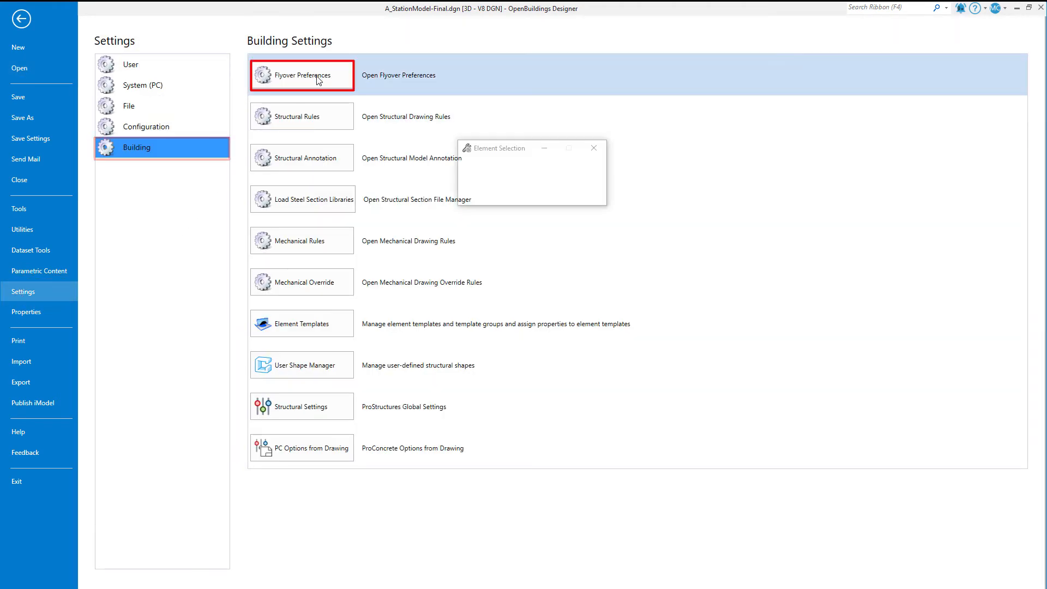
{"action": "left_click", "coordinate": [319, 80]}
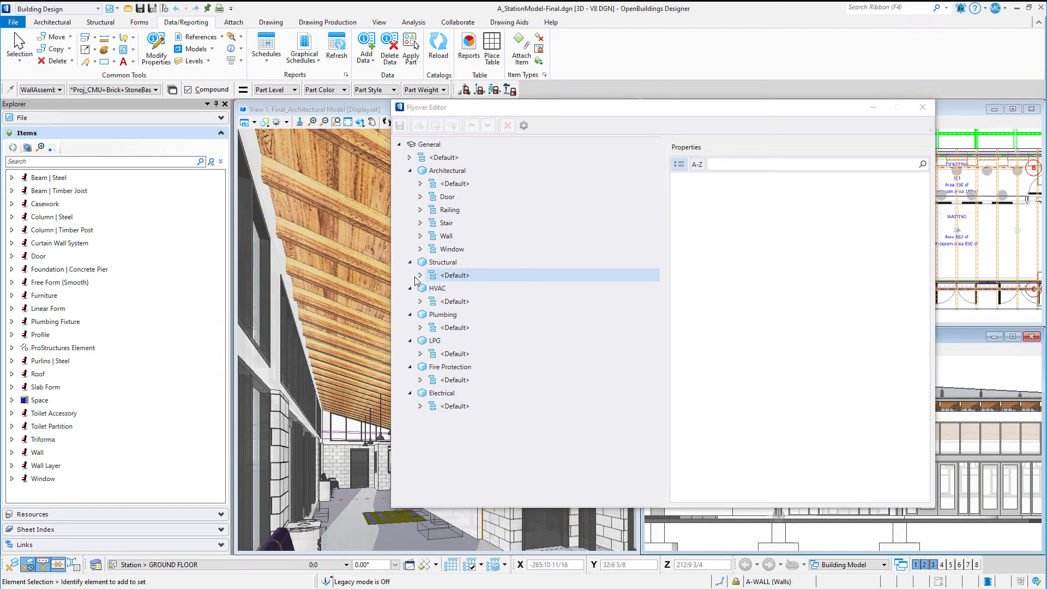
Add a new flyover for the Column | Steel catalog type under Structural.
{"action": "left_click", "coordinate": [445, 265]}
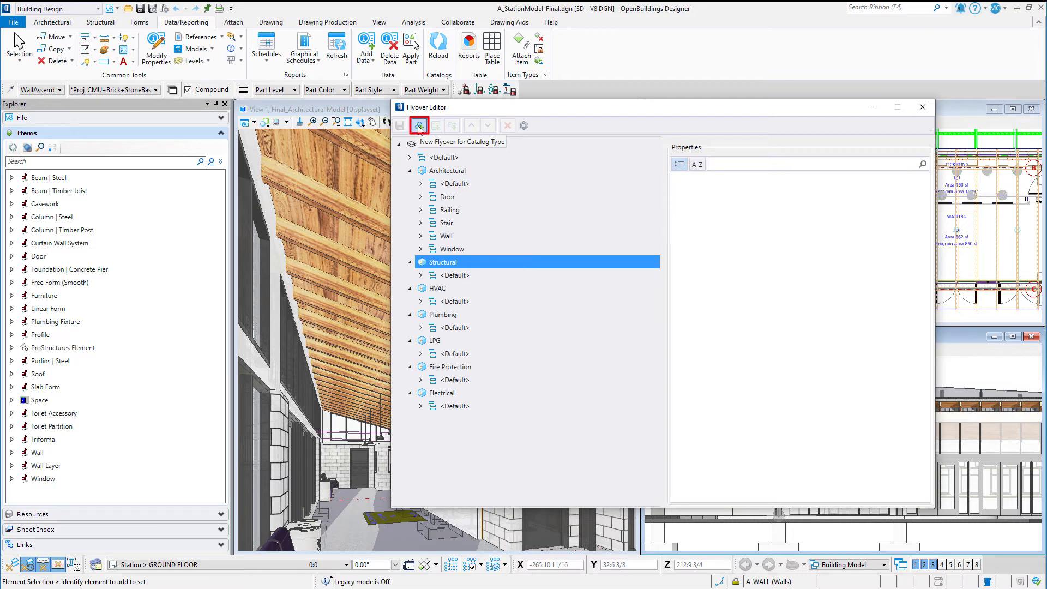
{"action": "left_click", "coordinate": [419, 126]}
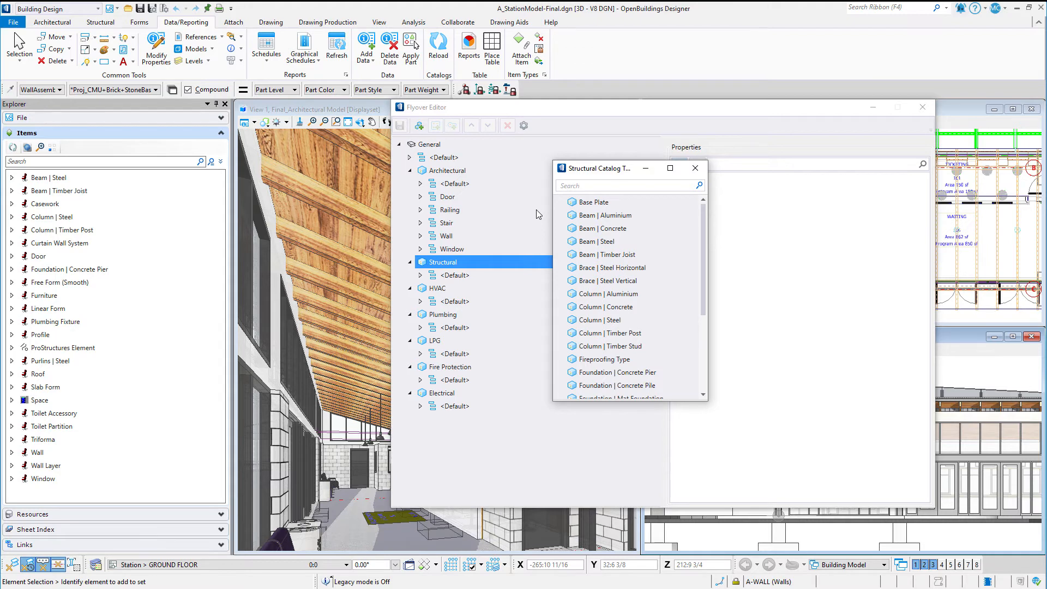
{"action": "double_click", "coordinate": [600, 320]}
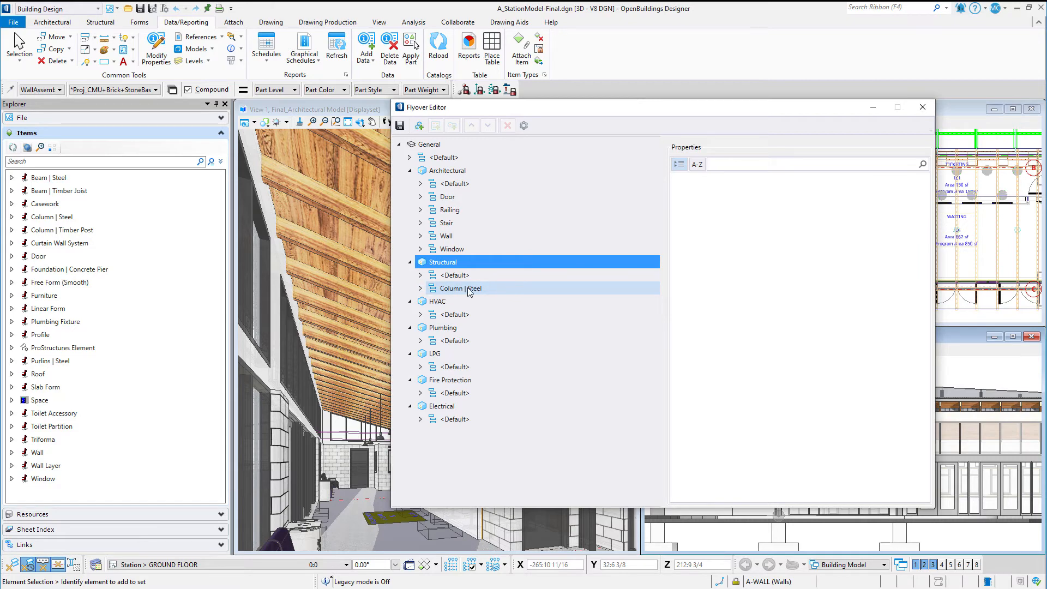
Remove File, Placement Point, Rotation, Position, Grade, Status, Class and Structural Type from the selected properties of the Column | Steel flyover.
{"action": "left_click", "coordinate": [420, 289]}
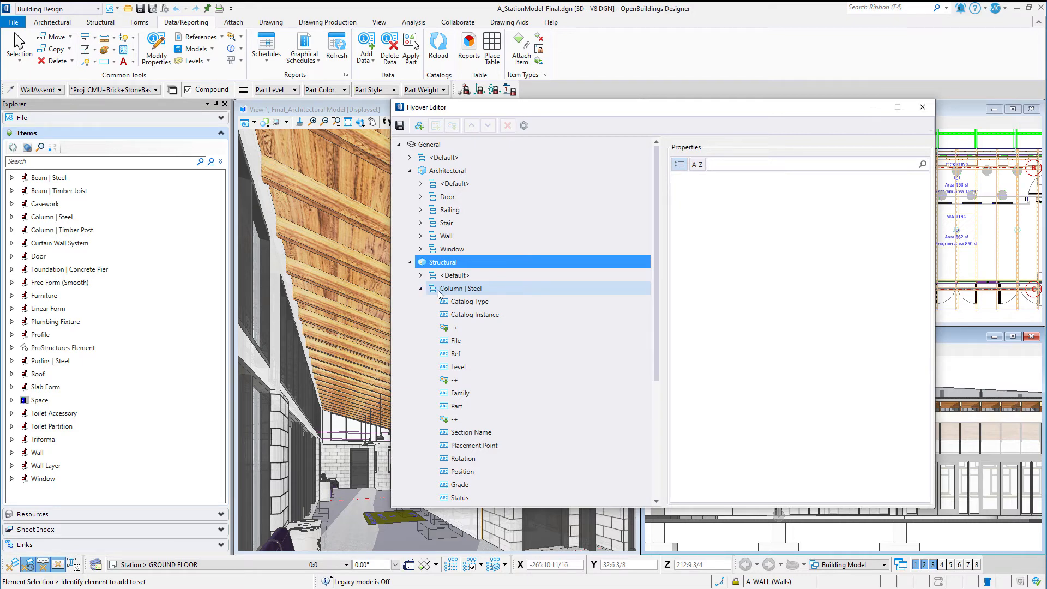
{"action": "left_click", "coordinate": [438, 292]}
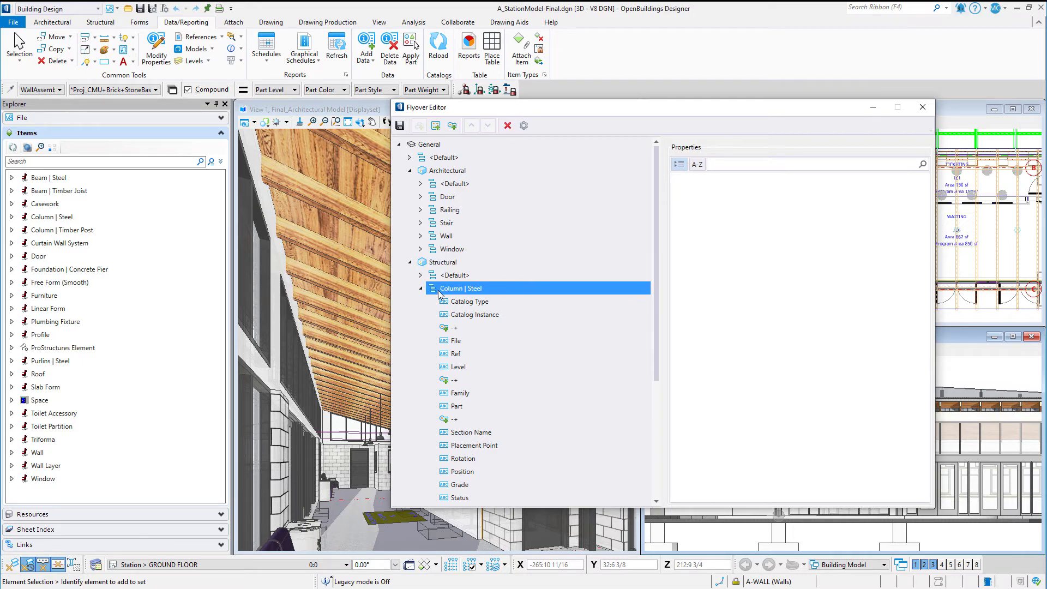
{"action": "left_click", "coordinate": [435, 128]}
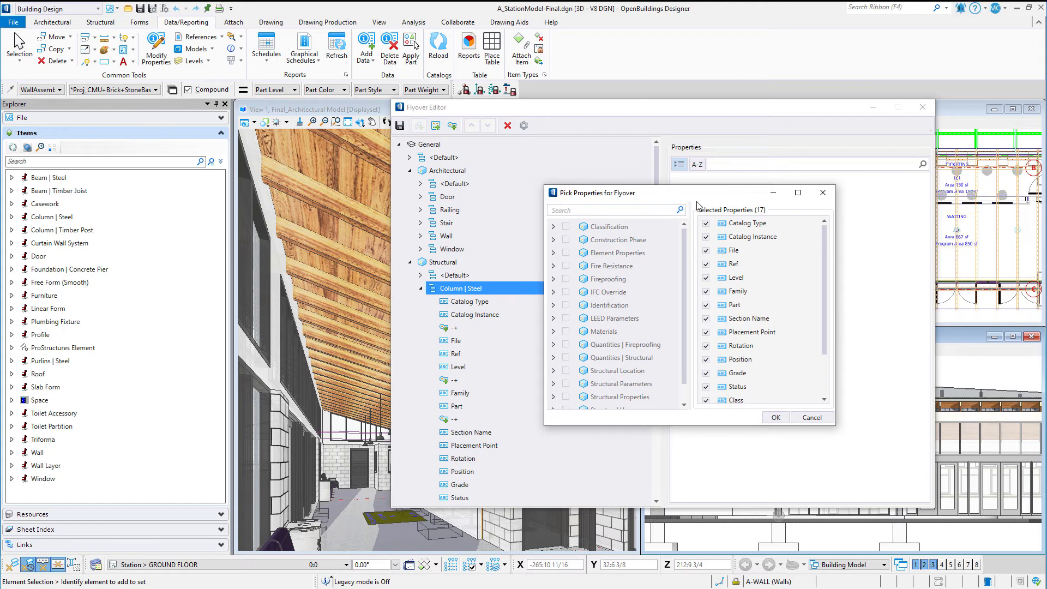
{"action": "left_click", "coordinate": [706, 251]}
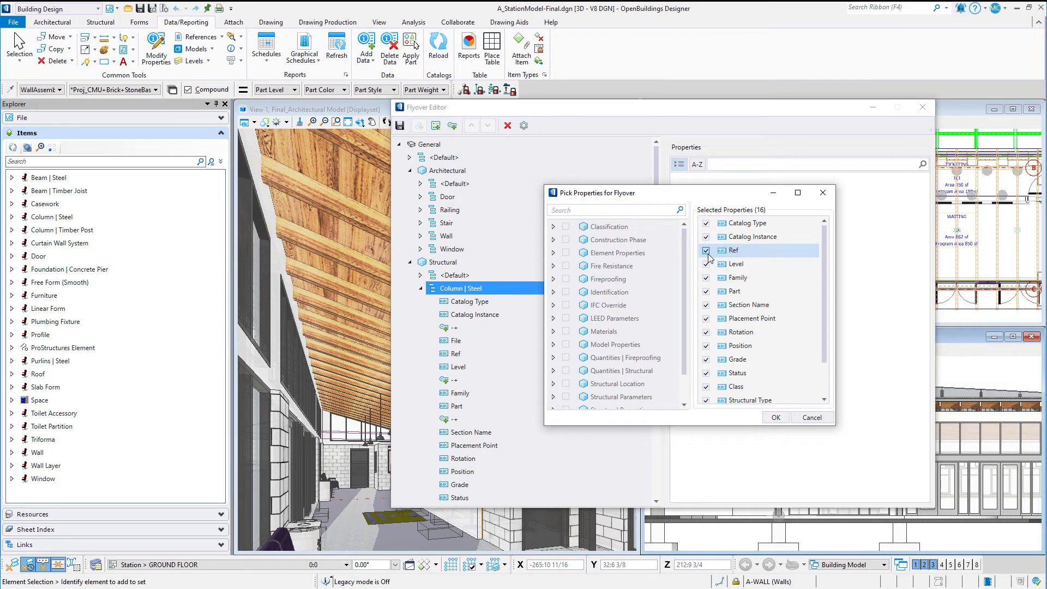
{"action": "left_click", "coordinate": [706, 318]}
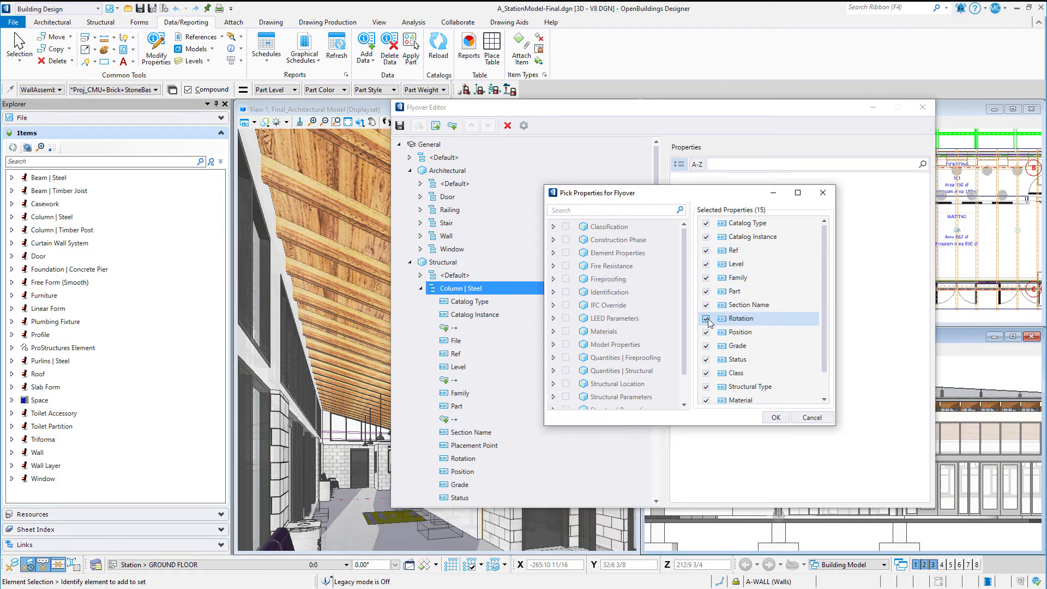
{"action": "left_click", "coordinate": [706, 318]}
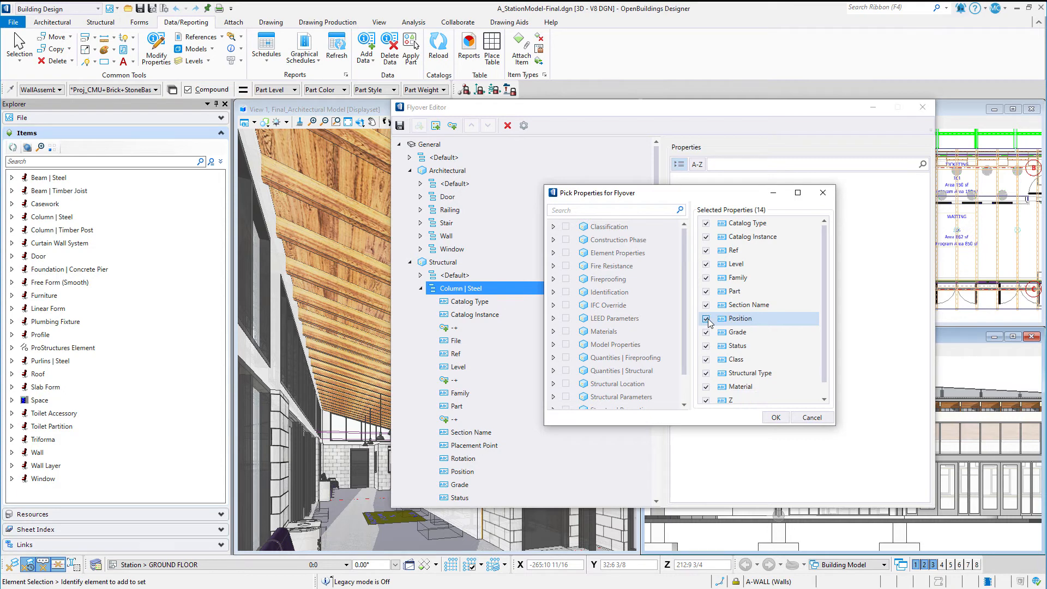
{"action": "left_click", "coordinate": [706, 318]}
{"action": "left_click", "coordinate": [706, 318]}
{"action": "left_click", "coordinate": [706, 319]}
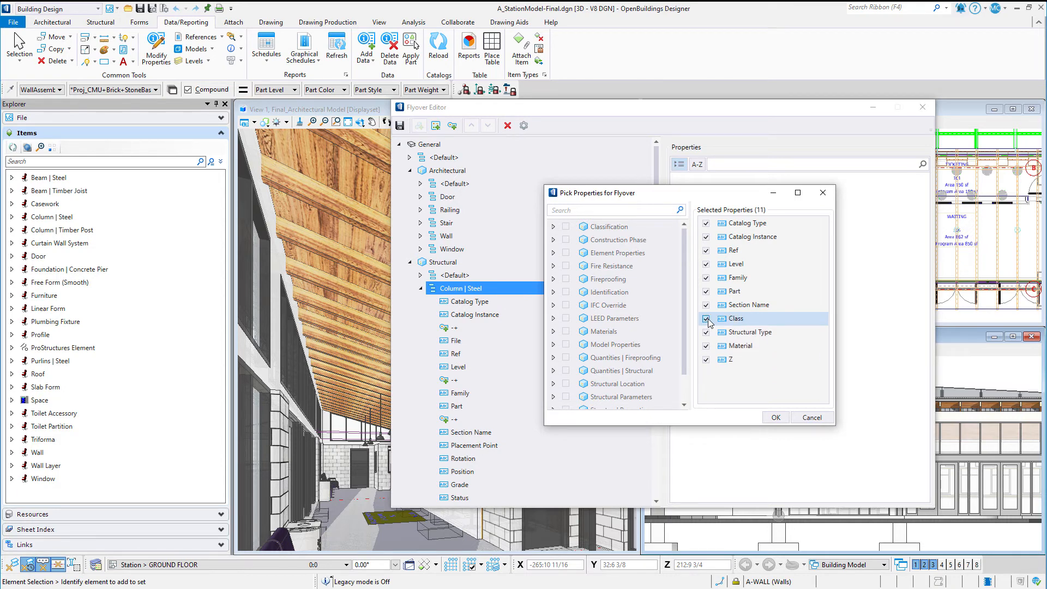
{"action": "left_click", "coordinate": [706, 318]}
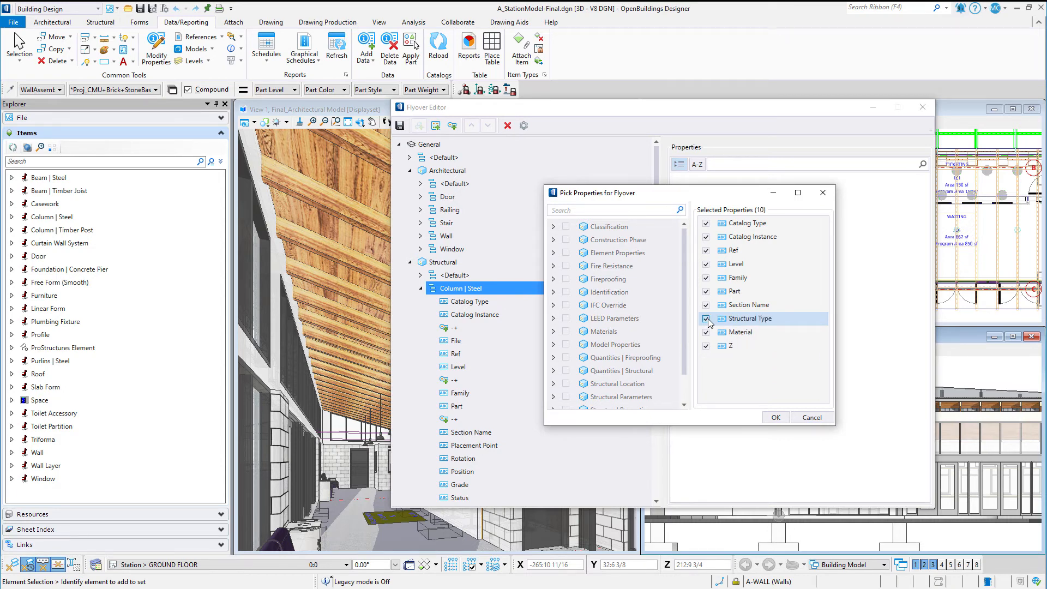
{"action": "left_click", "coordinate": [706, 319]}
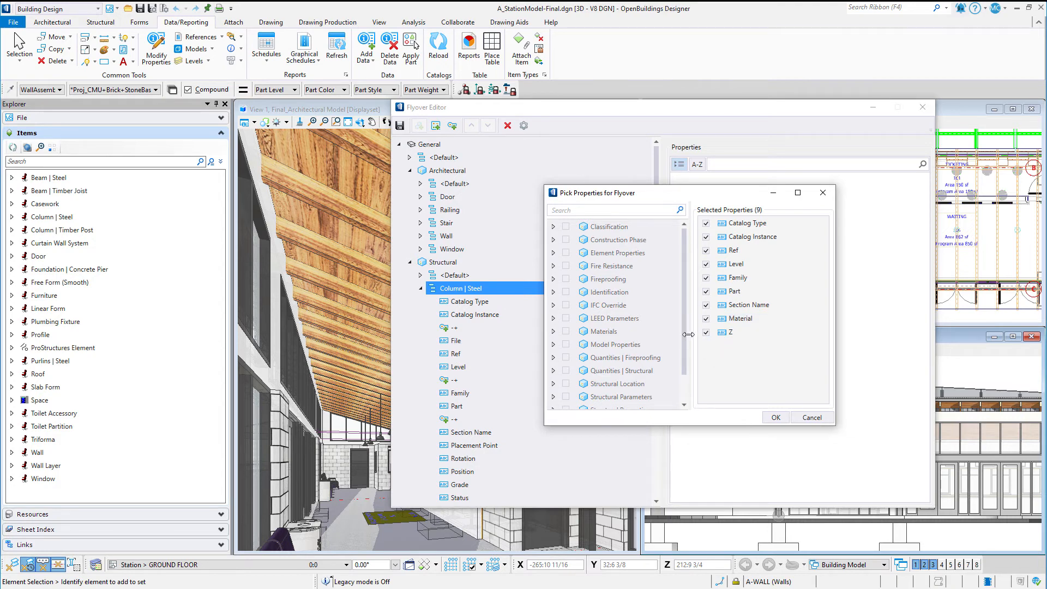
Add ID | Type ID, Length from the structural quantities and Column Location to the Column | Steel flyover and accept the property selection.
{"action": "left_click", "coordinate": [553, 292]}
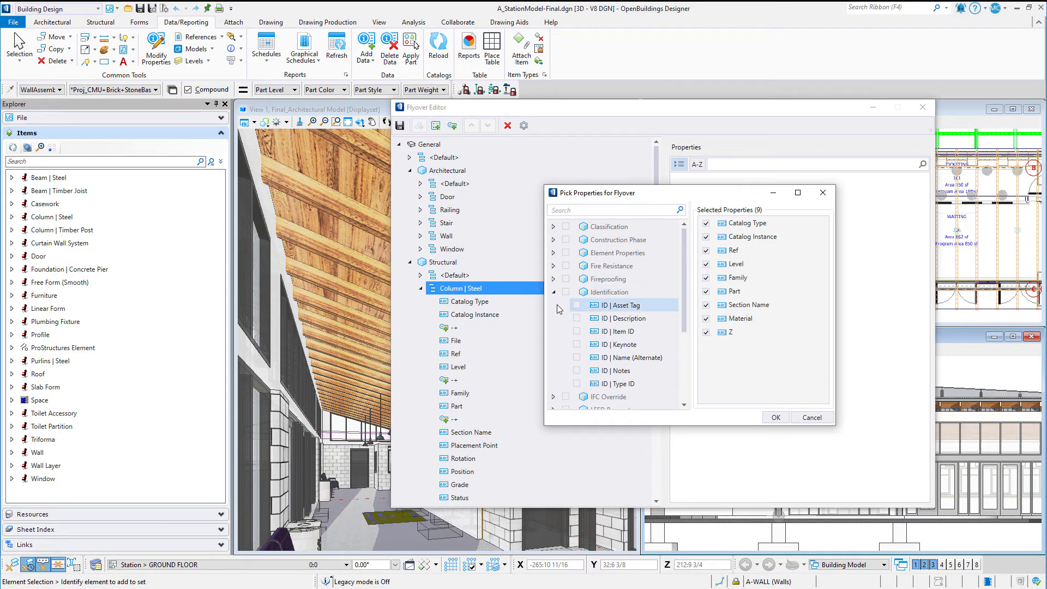
{"action": "left_click", "coordinate": [577, 384]}
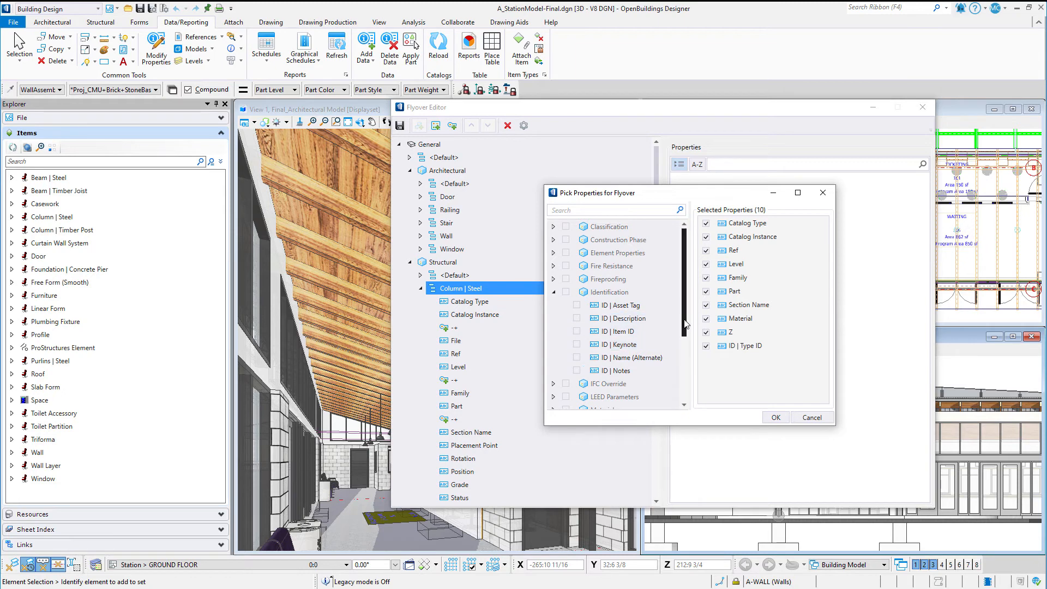
{"action": "left_click_drag", "start_coordinate": [682, 319], "coordinate": [669, 392]}
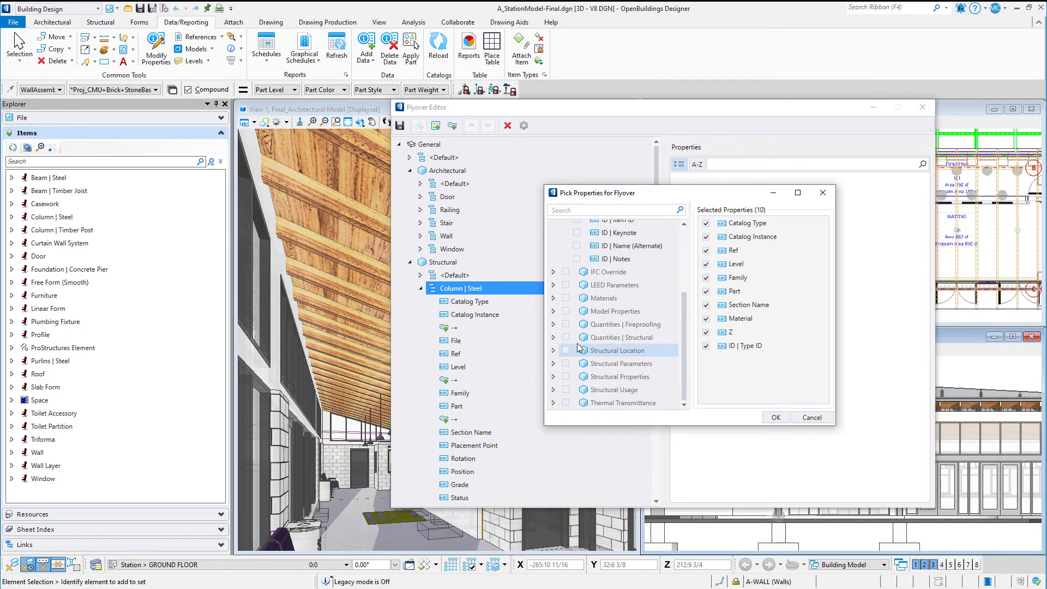
{"action": "left_click", "coordinate": [553, 337]}
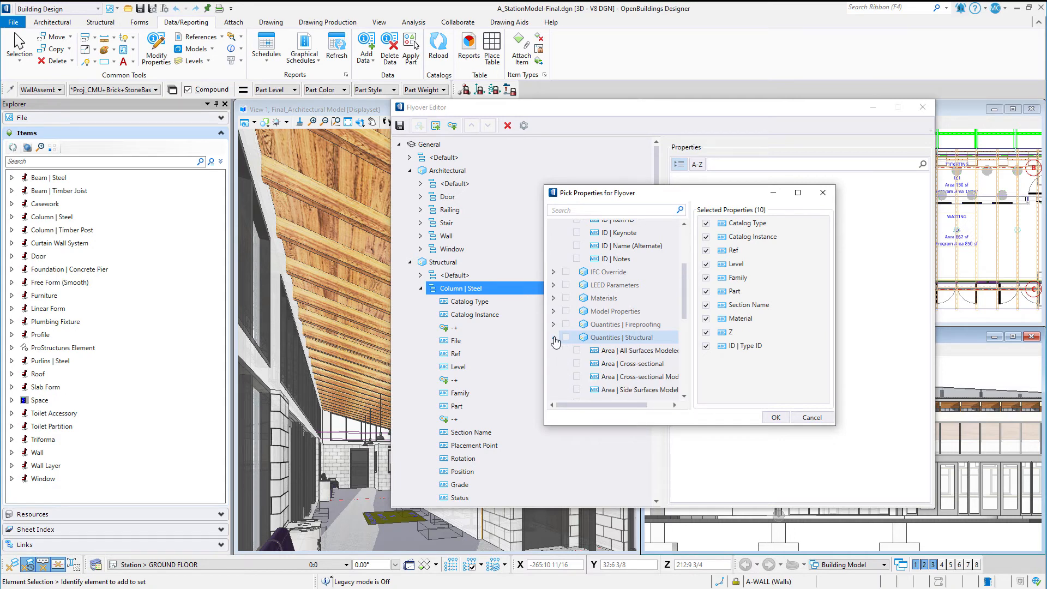
{"action": "left_click_drag", "start_coordinate": [684, 315], "coordinate": [685, 329]}
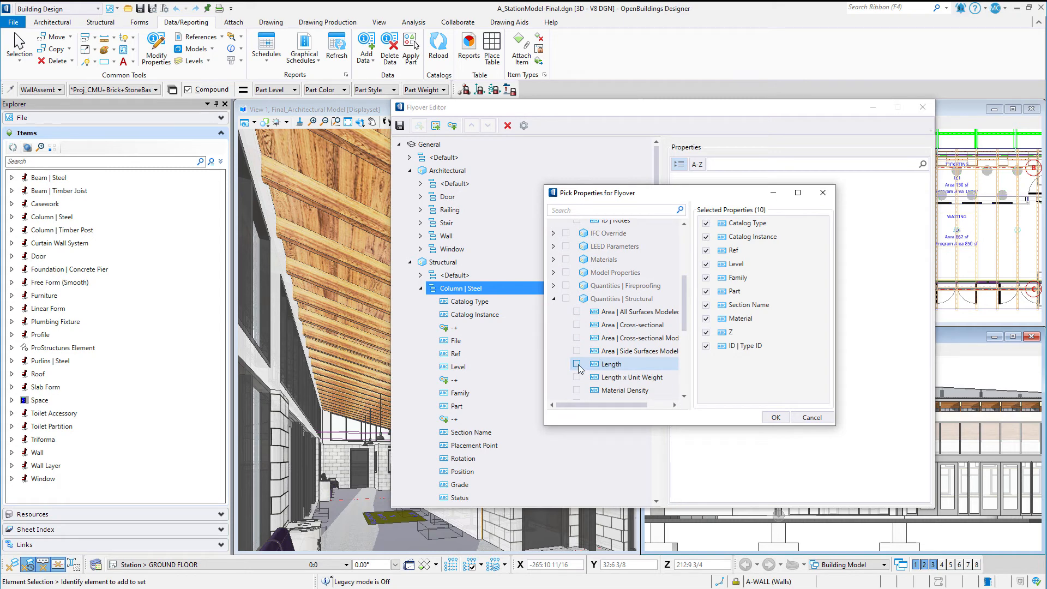
{"action": "left_click", "coordinate": [577, 365]}
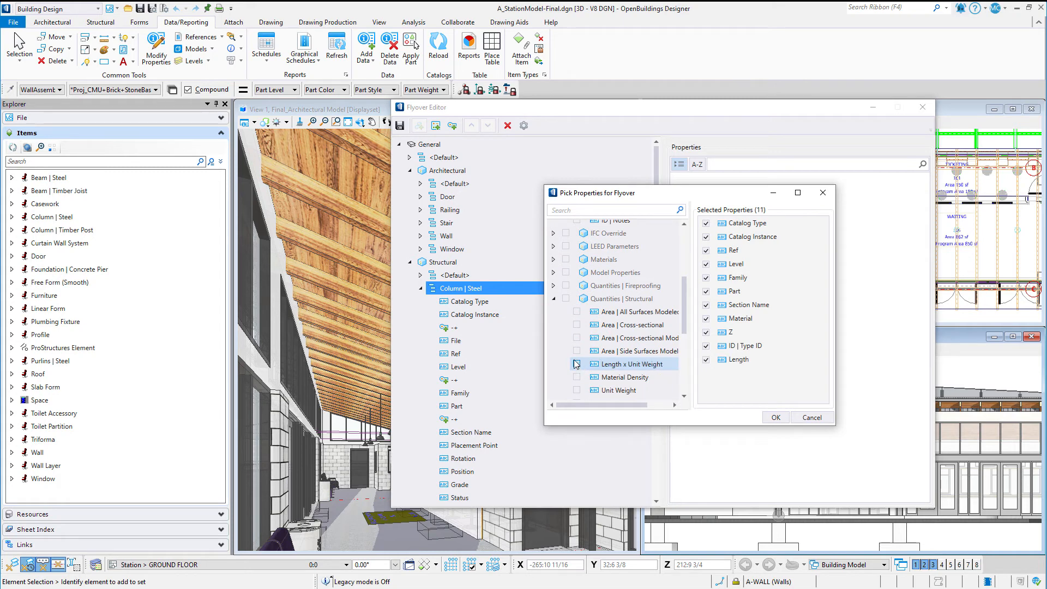
{"action": "scroll", "coordinate": [560, 327], "scroll_direction": "down", "scroll_amount": 4}
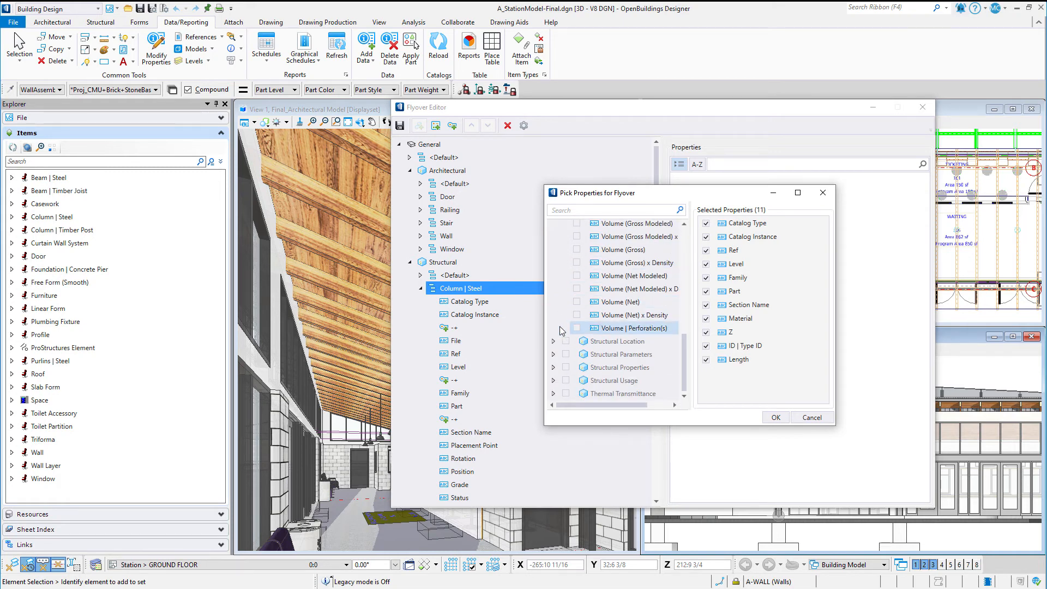
{"action": "left_click", "coordinate": [554, 342]}
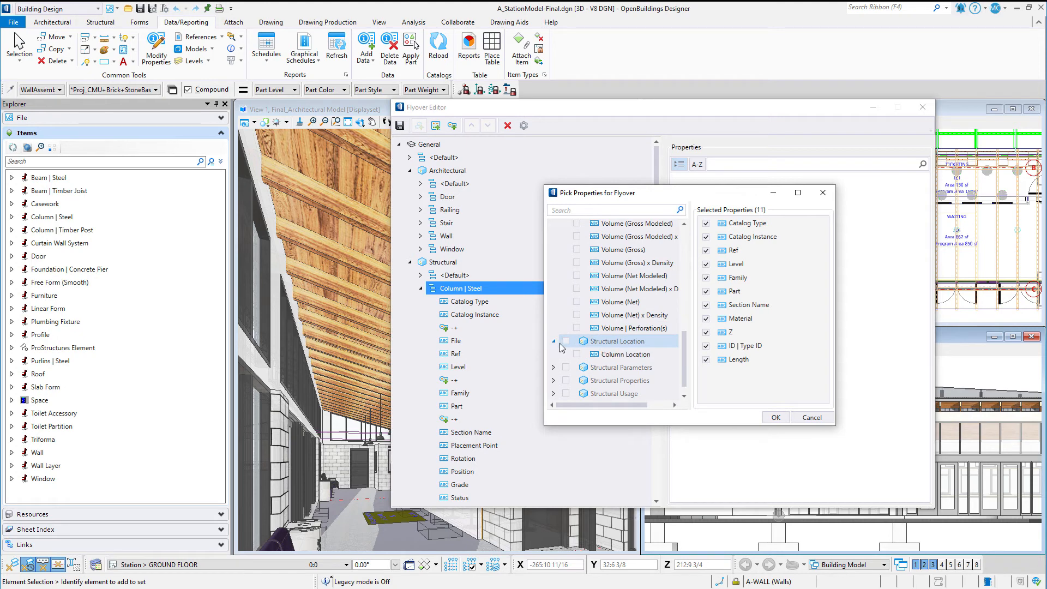
{"action": "left_click", "coordinate": [577, 354]}
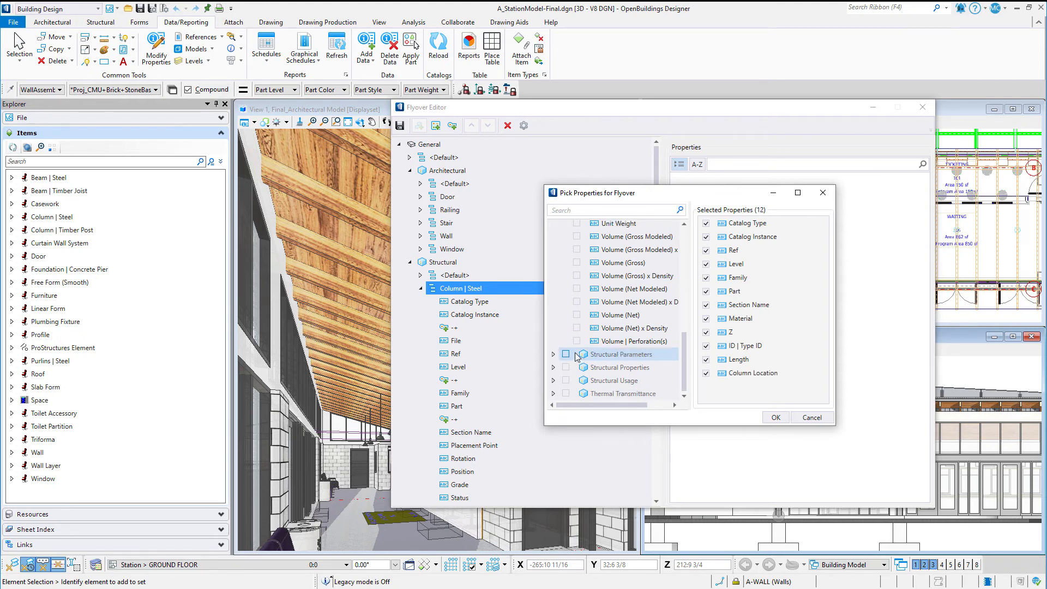
{"action": "left_click", "coordinate": [775, 417]}
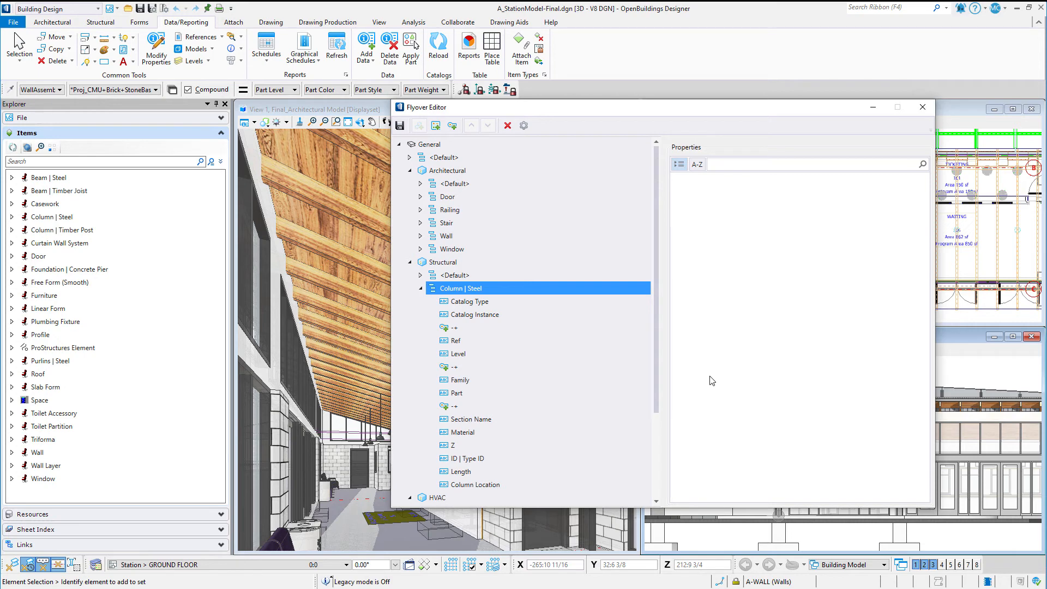
Delete all three separators from the Column | Steel flyover.
{"action": "left_click_drag", "start_coordinate": [654, 339], "coordinate": [649, 379]}
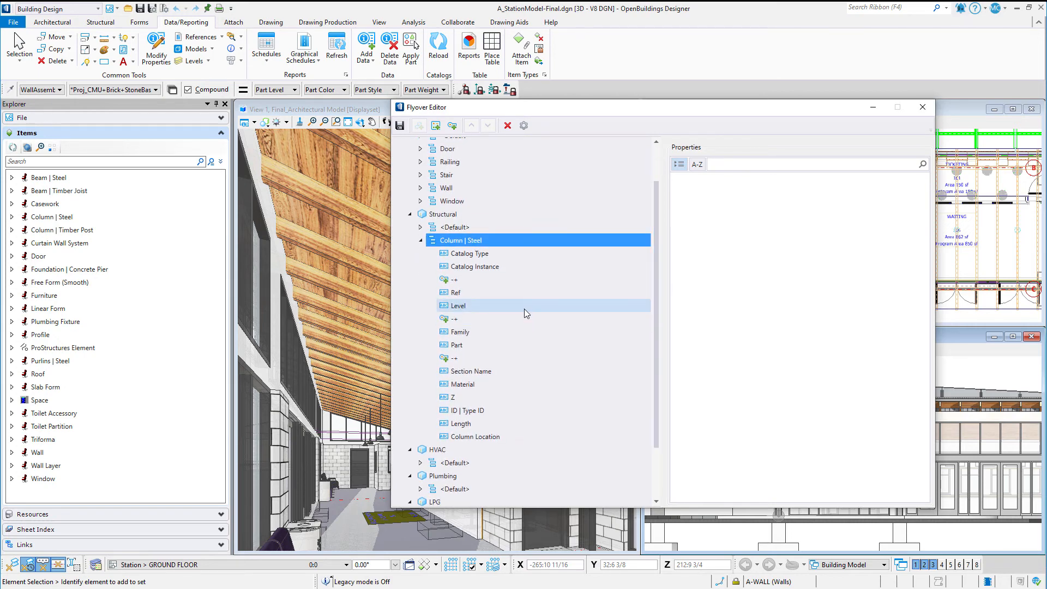
{"action": "left_click", "coordinate": [470, 281]}
{"action": "left_click_drag", "start_coordinate": [480, 280], "coordinate": [479, 306]}
{"action": "left_click", "coordinate": [508, 126]}
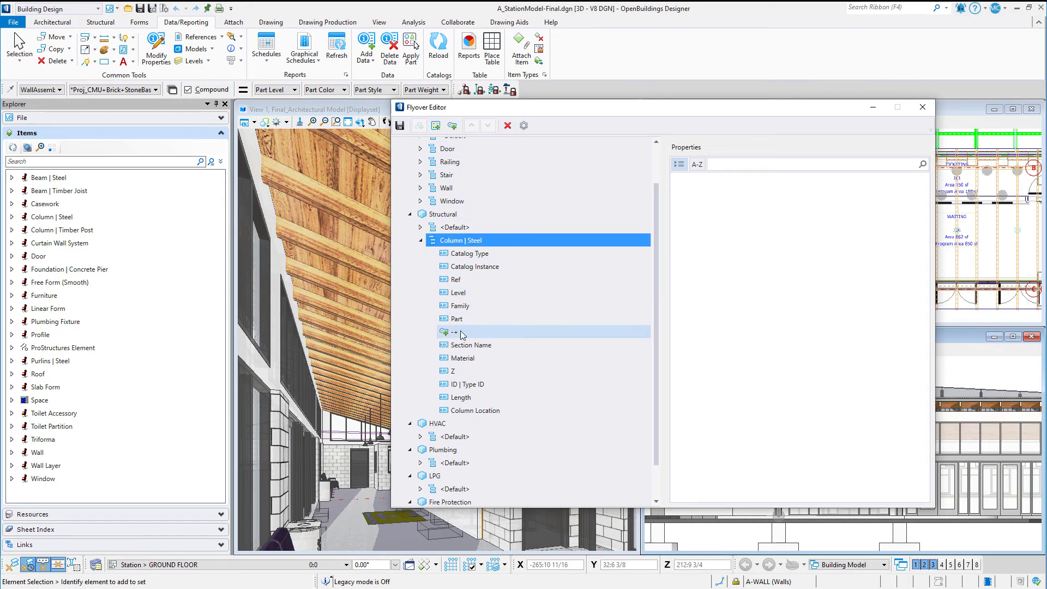
{"action": "left_click", "coordinate": [480, 332]}
{"action": "left_click", "coordinate": [508, 126]}
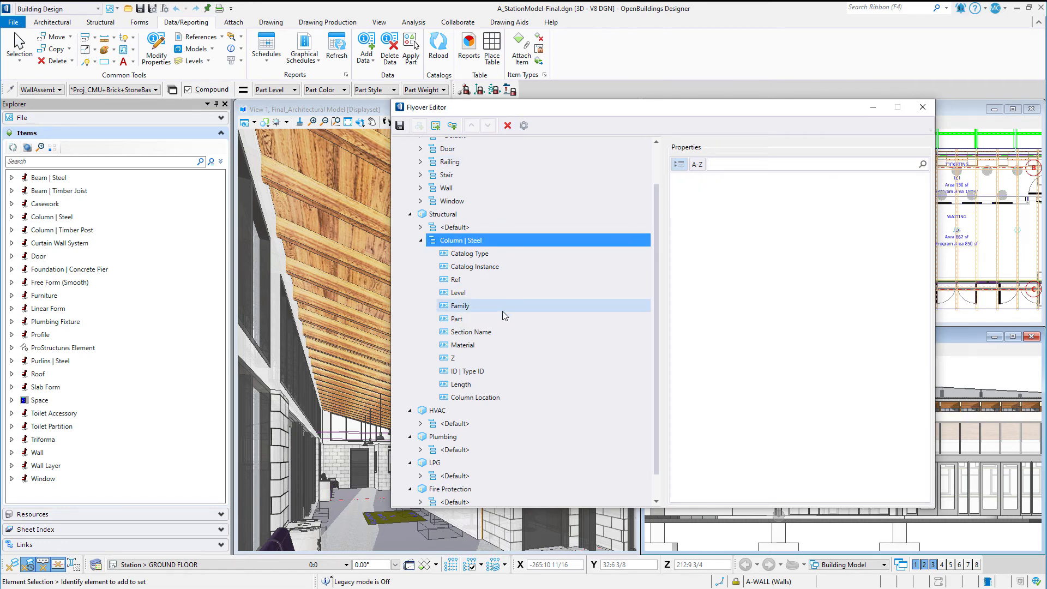
Move the ID | Type ID property of Column | Steel up to directly below Catalog Instance.
{"action": "left_click", "coordinate": [478, 373]}
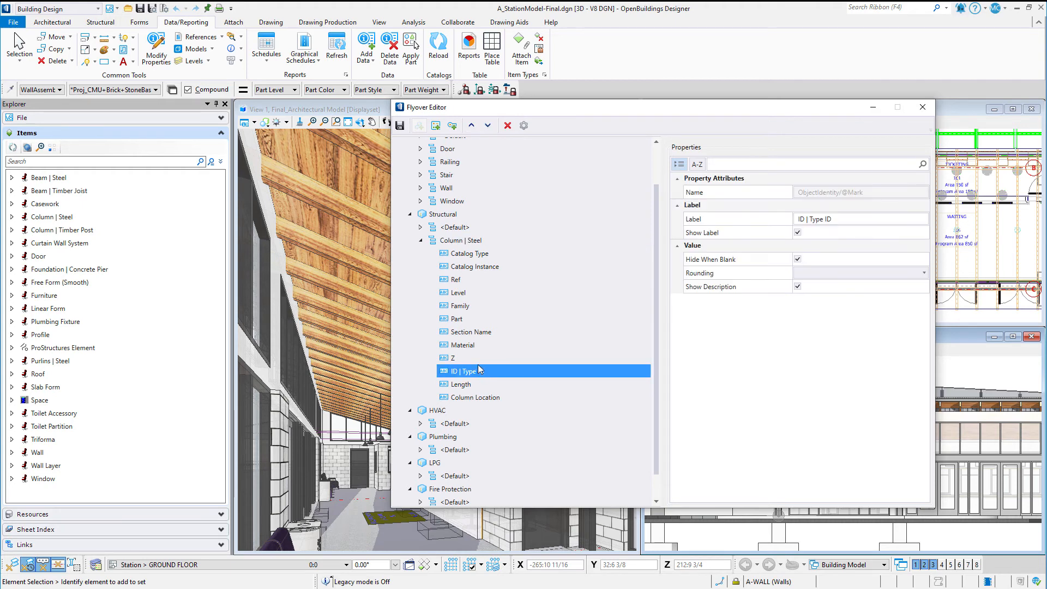
{"action": "left_click", "coordinate": [472, 126]}
{"action": "left_click", "coordinate": [471, 126]}
{"action": "left_click", "coordinate": [471, 126]}
{"action": "left_click", "coordinate": [471, 126]}
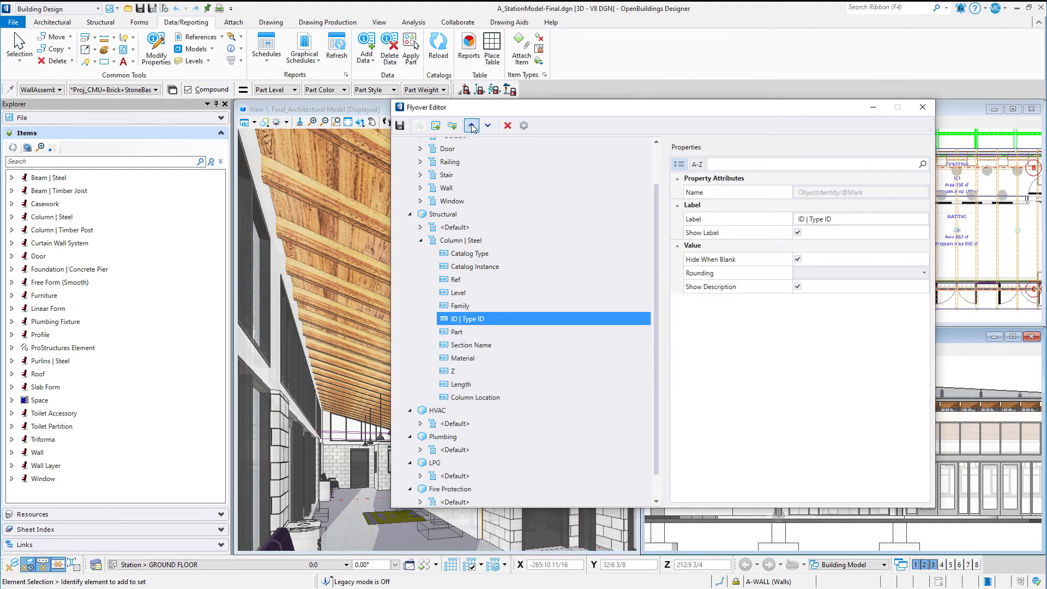
{"action": "left_click", "coordinate": [471, 126]}
{"action": "left_click", "coordinate": [472, 126]}
{"action": "left_click", "coordinate": [472, 125]}
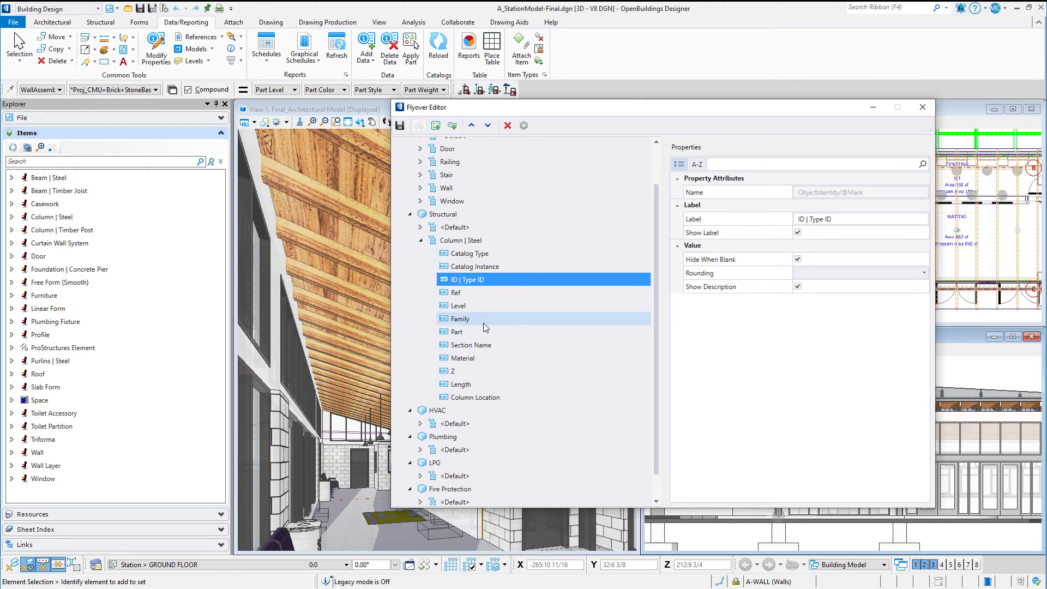
Move the Section Name property of Column | Steel up to directly below ID | Type ID.
{"action": "left_click", "coordinate": [483, 345]}
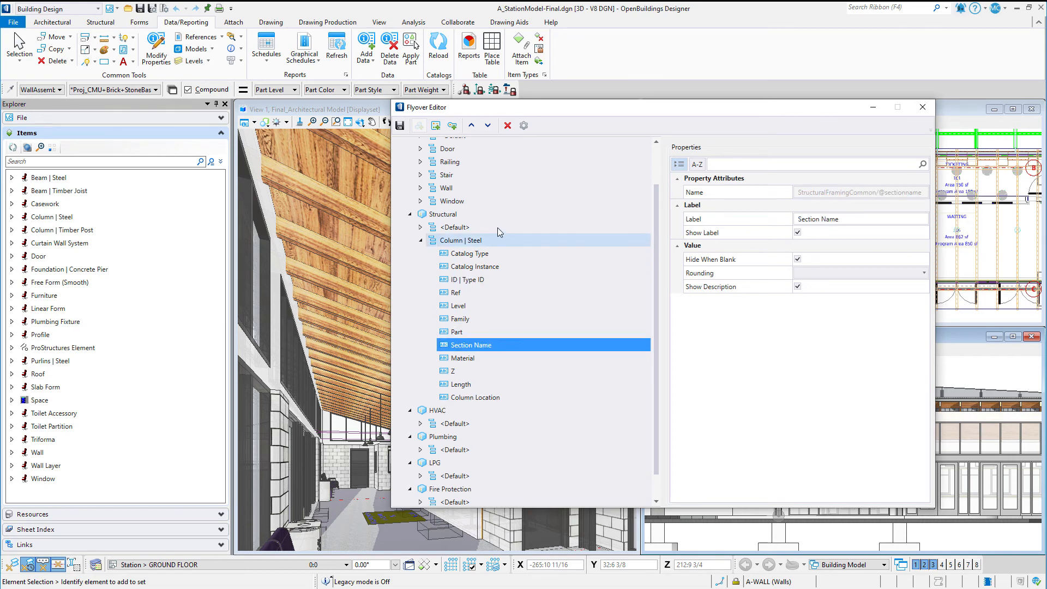
{"action": "left_click", "coordinate": [472, 127]}
{"action": "left_click", "coordinate": [472, 126]}
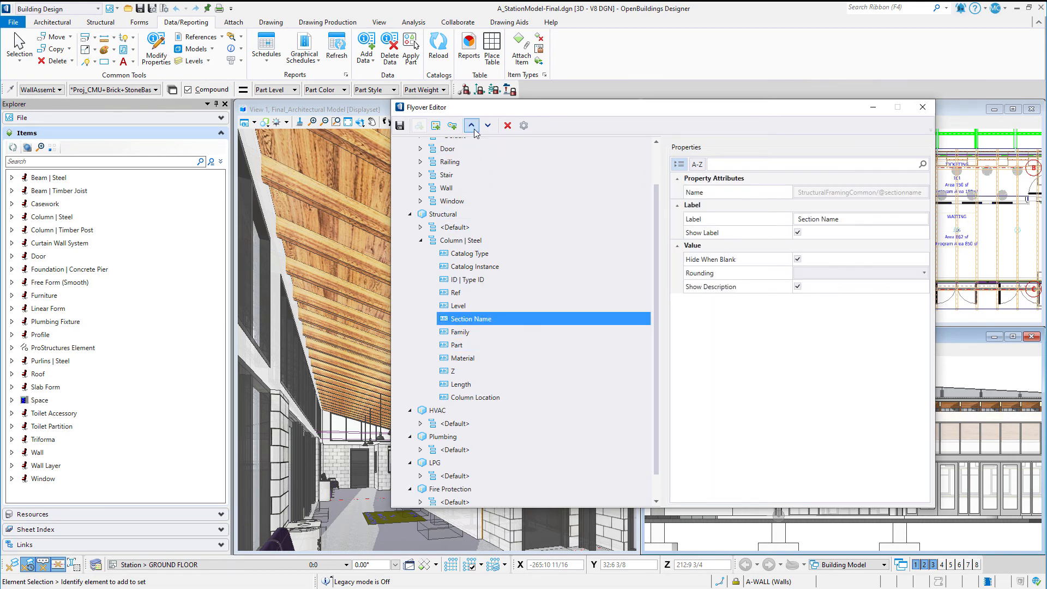
{"action": "left_click", "coordinate": [472, 126]}
{"action": "left_click", "coordinate": [472, 127]}
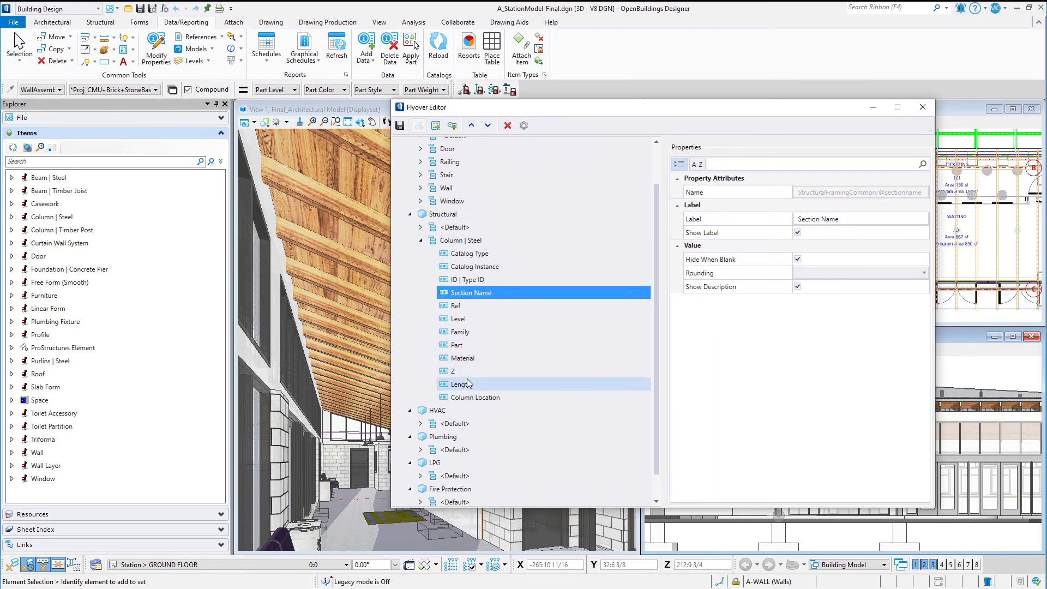
Move the Material property of Column | Steel up to directly below Section Name.
{"action": "left_click", "coordinate": [469, 359]}
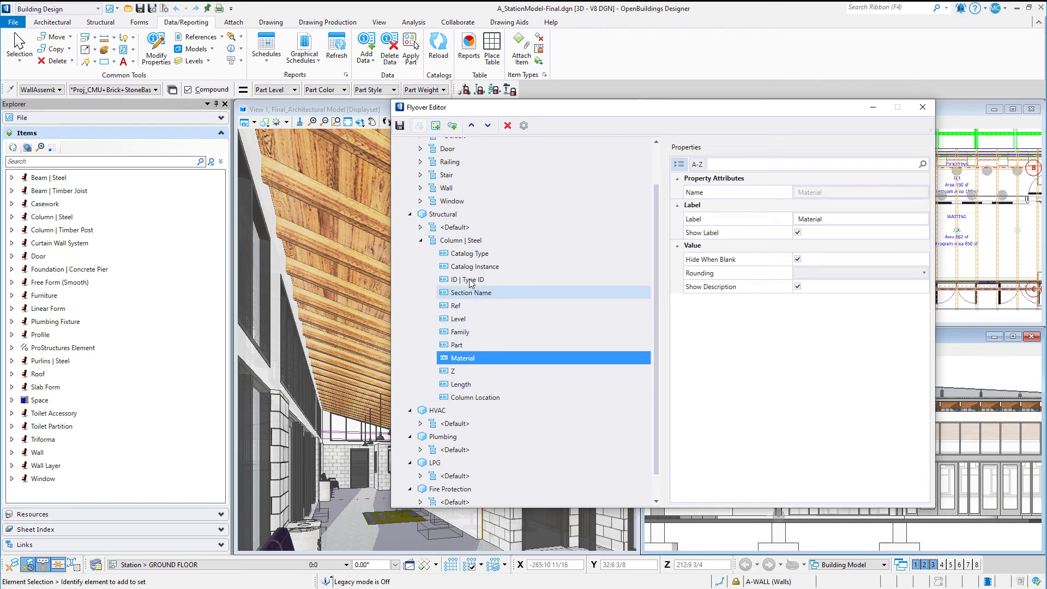
{"action": "left_click", "coordinate": [472, 126]}
{"action": "left_click", "coordinate": [472, 127]}
{"action": "left_click", "coordinate": [472, 127]}
{"action": "left_click", "coordinate": [472, 127]}
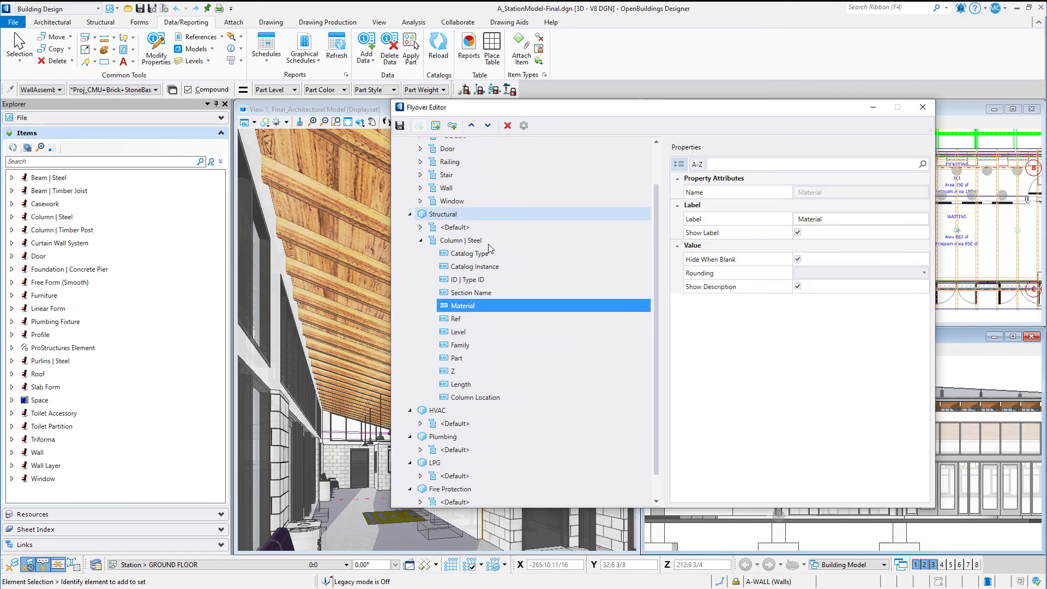
Move the Length property of Column | Steel up to directly below Material.
{"action": "left_click", "coordinate": [464, 384]}
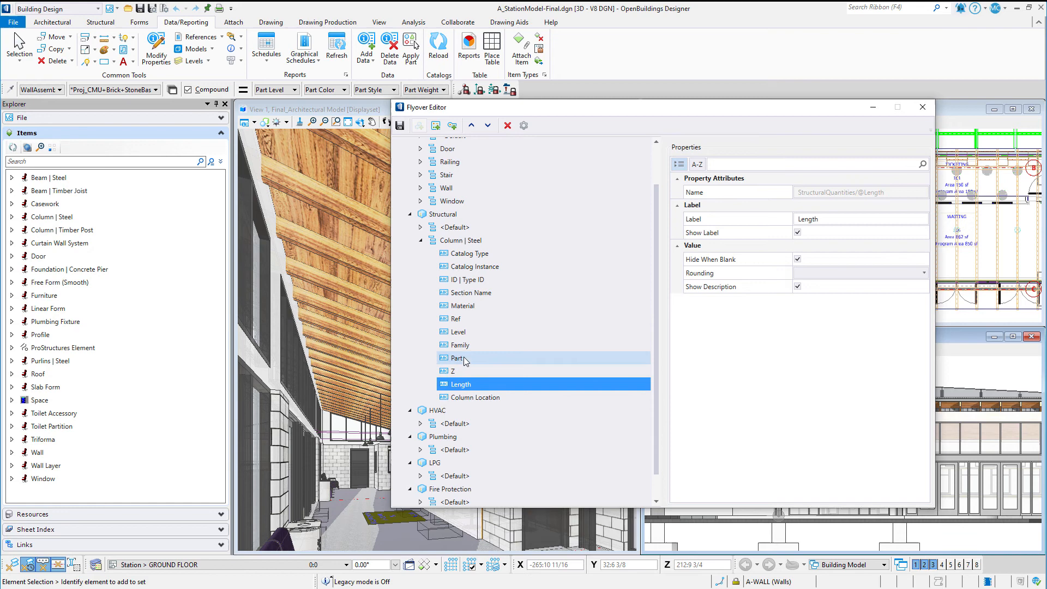
{"action": "left_click", "coordinate": [472, 126]}
{"action": "left_click", "coordinate": [472, 126]}
{"action": "left_click", "coordinate": [472, 127]}
{"action": "left_click", "coordinate": [472, 127]}
{"action": "left_click", "coordinate": [472, 127]}
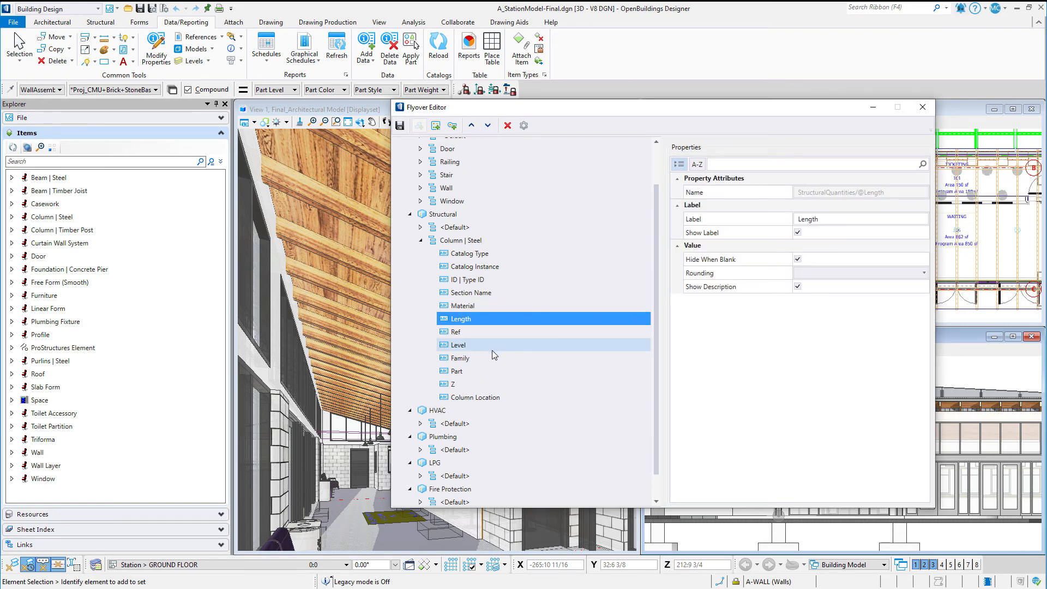
Move the Column Location property of Column | Steel up to directly below Section Name.
{"action": "left_click", "coordinate": [482, 400]}
{"action": "left_click", "coordinate": [472, 126]}
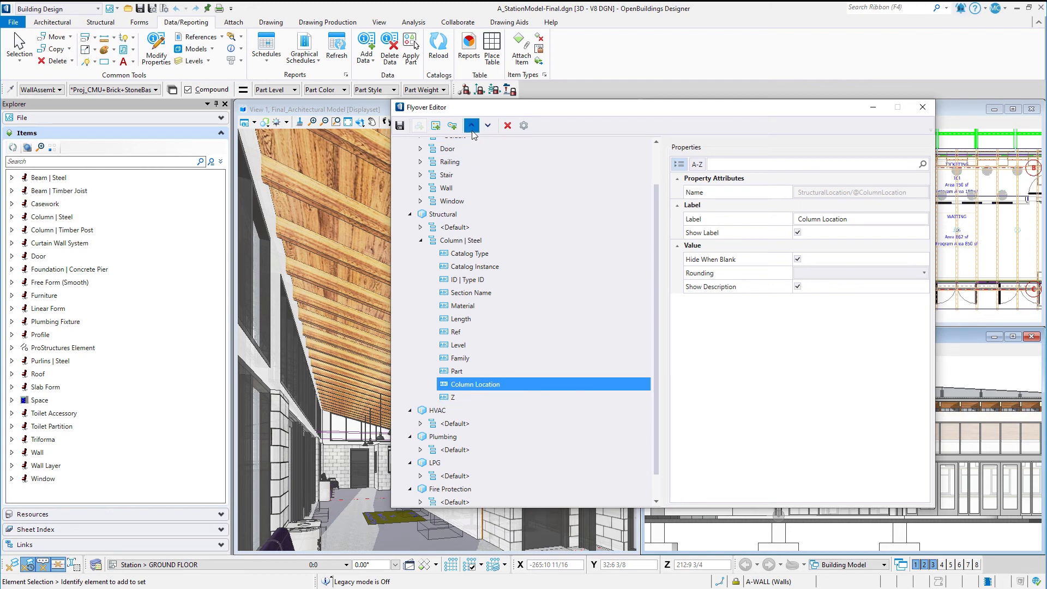
{"action": "left_click", "coordinate": [472, 126]}
{"action": "left_click", "coordinate": [472, 125]}
{"action": "left_click", "coordinate": [471, 126]}
{"action": "left_click", "coordinate": [472, 126]}
{"action": "left_click", "coordinate": [472, 126]}
{"action": "left_click", "coordinate": [471, 126]}
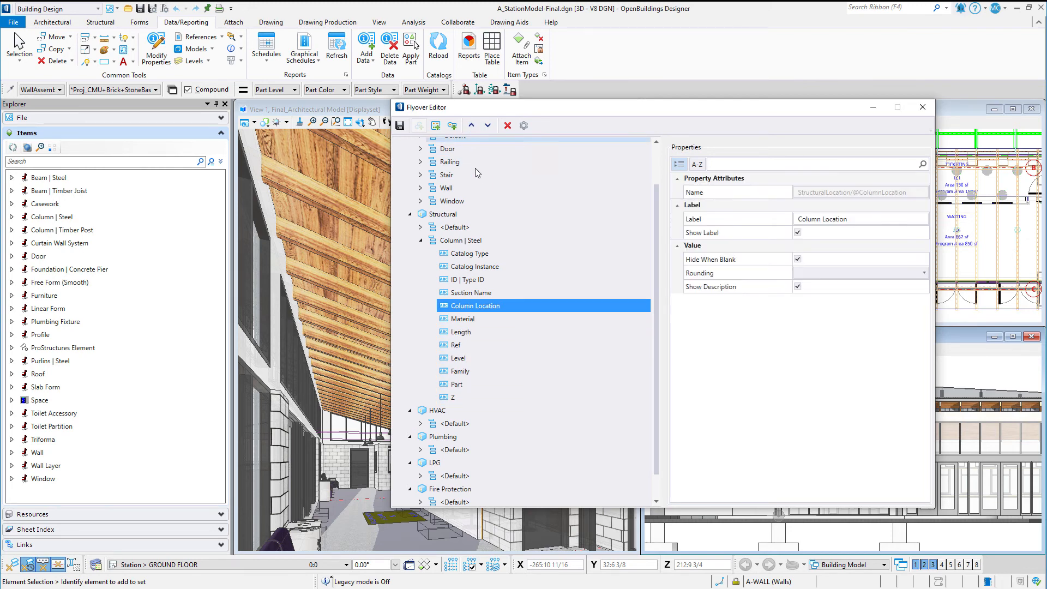
Move the Z property of Column | Steel up to directly below Length, and Column Location down to directly below Material.
{"action": "left_click", "coordinate": [458, 397]}
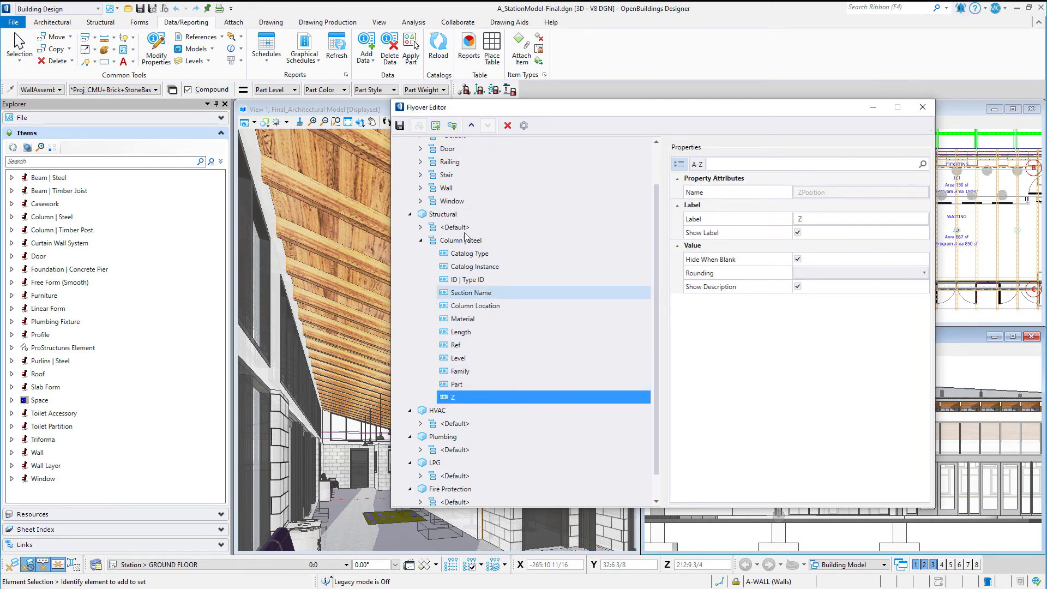
{"action": "left_click", "coordinate": [471, 126]}
{"action": "left_click", "coordinate": [471, 126]}
{"action": "left_click", "coordinate": [472, 126]}
{"action": "left_click", "coordinate": [471, 126]}
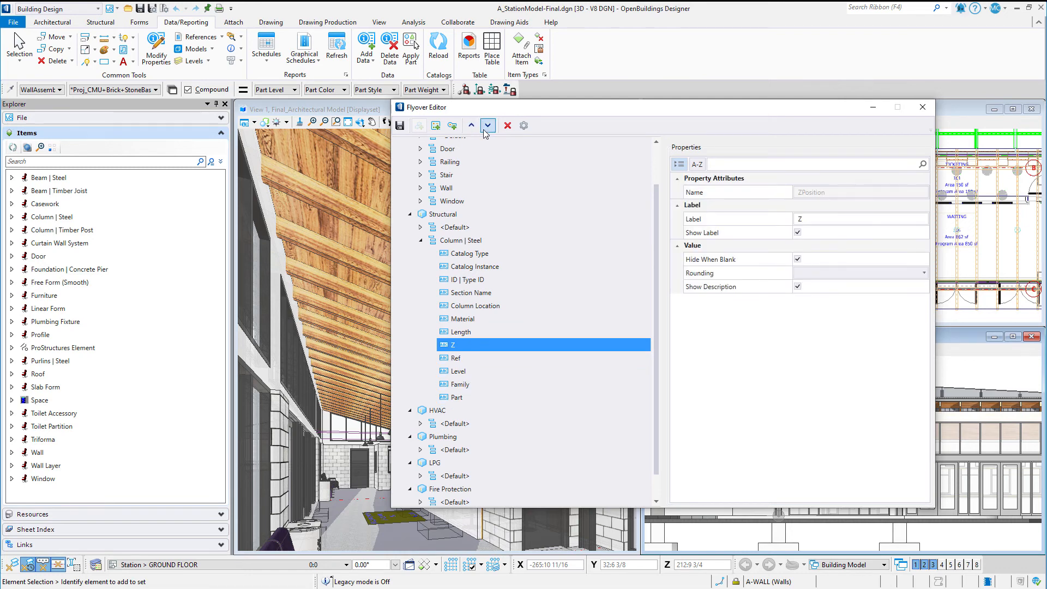
{"action": "left_click", "coordinate": [488, 305]}
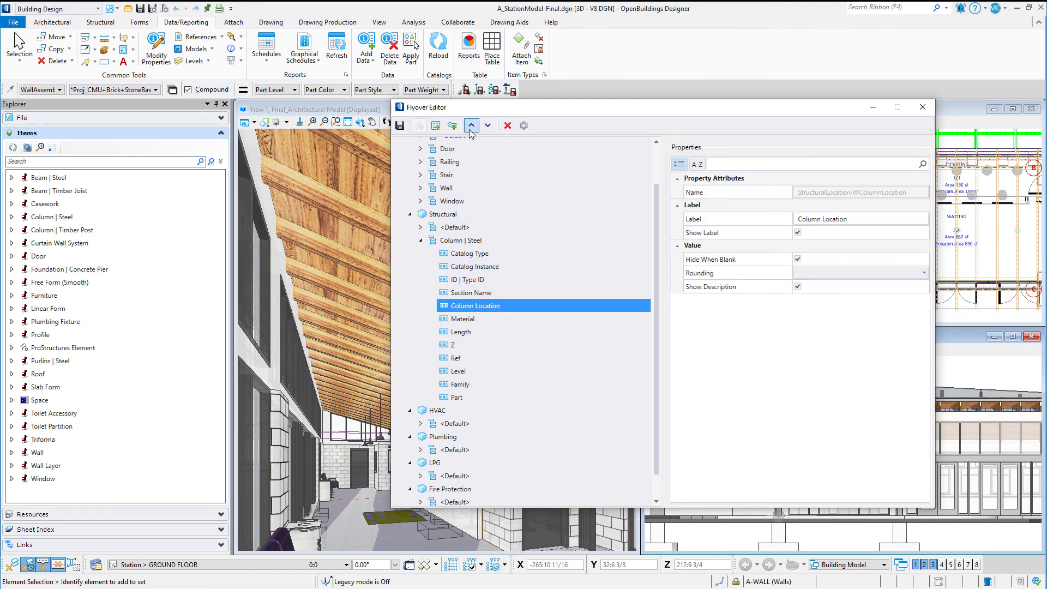
{"action": "left_click", "coordinate": [487, 126]}
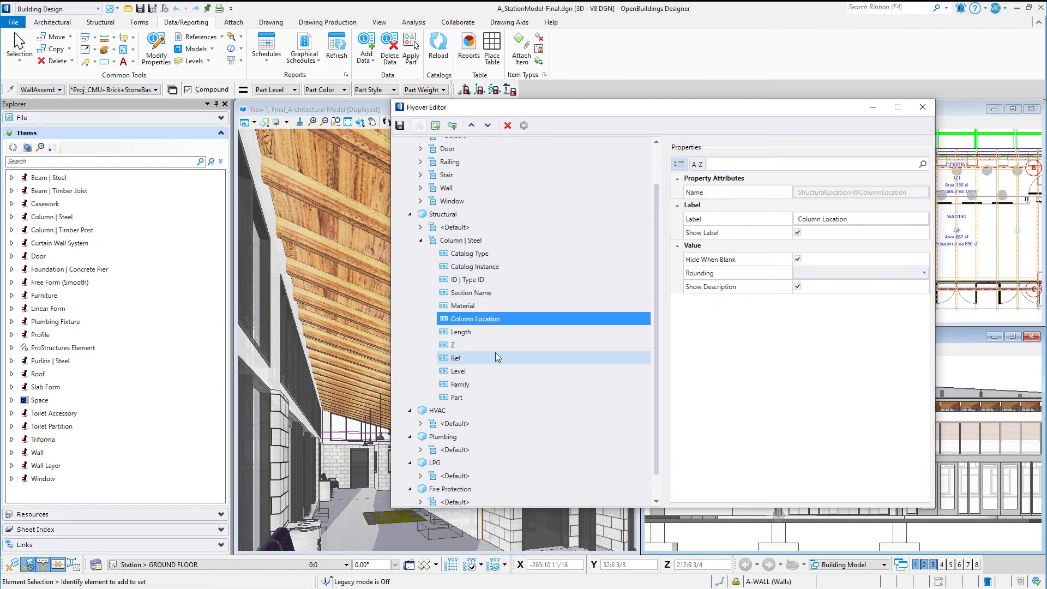
Move the Family property of Column | Steel up to directly below Z.
{"action": "left_click", "coordinate": [492, 383]}
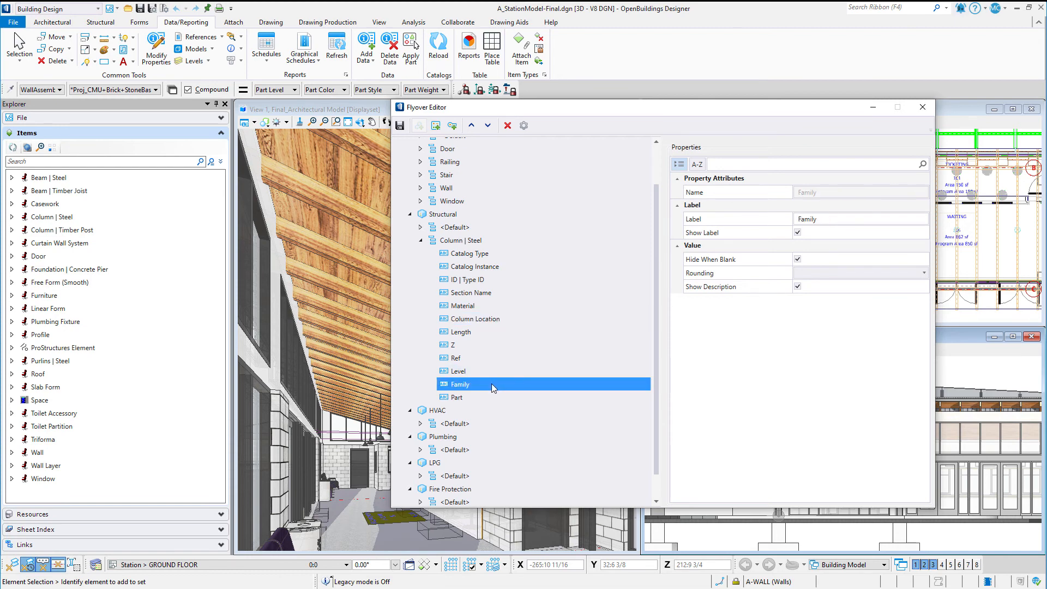
{"action": "left_click", "coordinate": [471, 126]}
{"action": "left_click", "coordinate": [472, 126]}
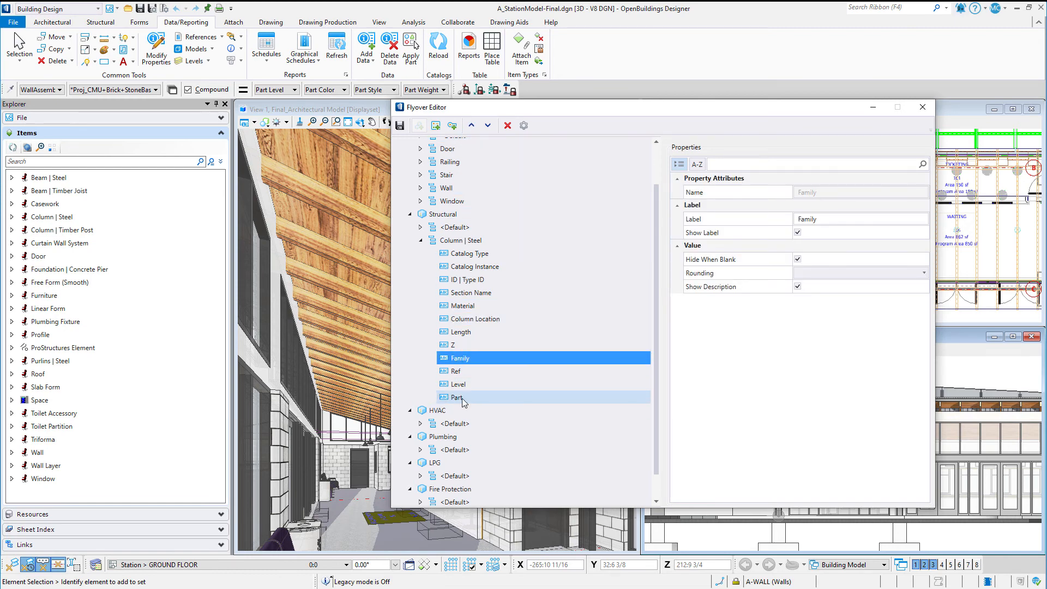
Move the Part property of Column | Steel up to directly below Family, and Level up to directly below Part.
{"action": "left_click", "coordinate": [461, 396]}
{"action": "left_click", "coordinate": [472, 126]}
{"action": "left_click", "coordinate": [472, 126]}
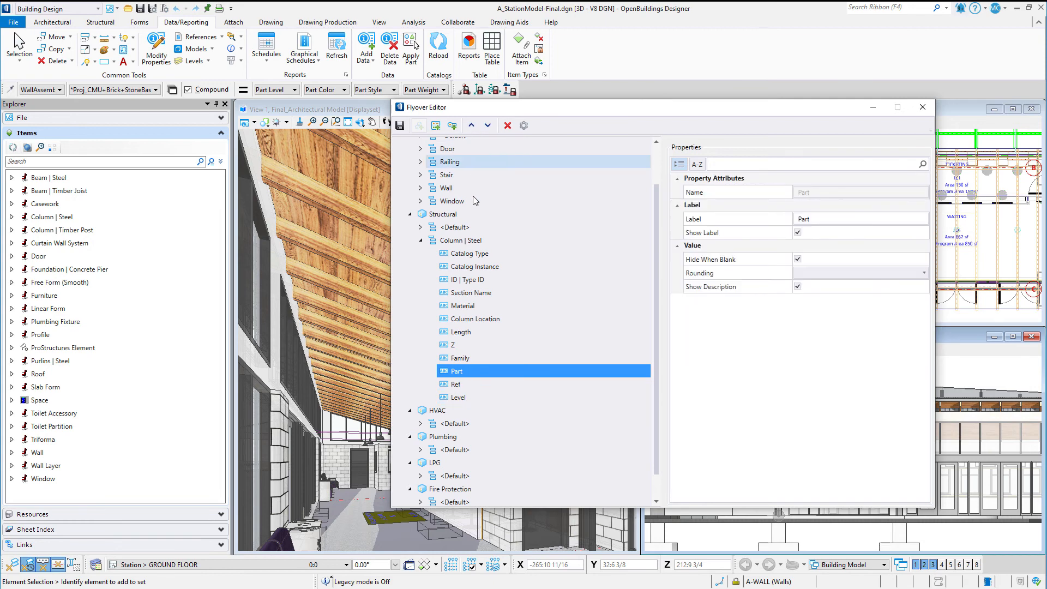
{"action": "left_click", "coordinate": [474, 398]}
{"action": "left_click", "coordinate": [471, 126]}
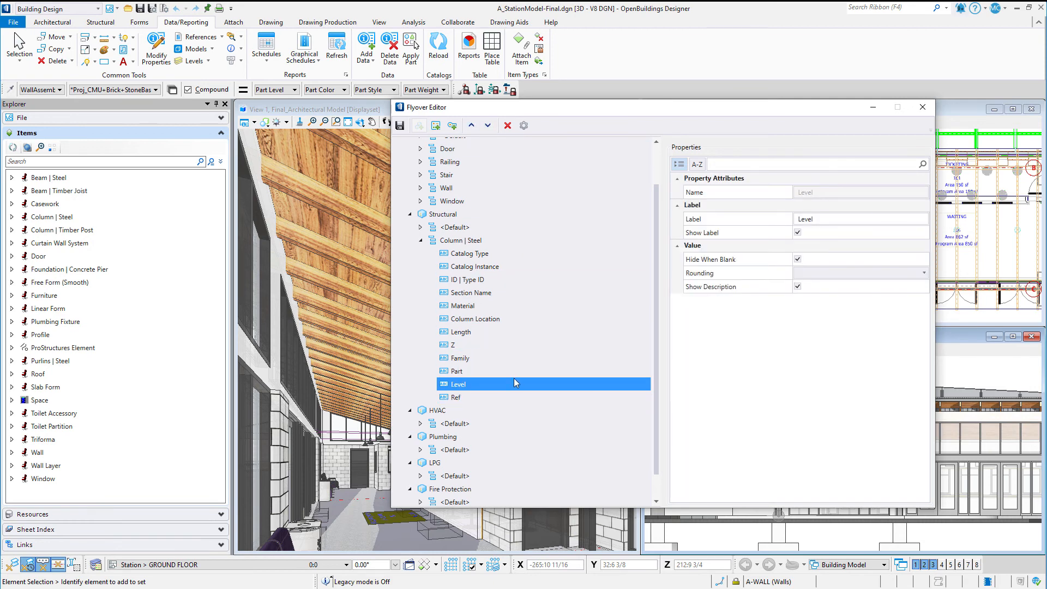
Insert a separator below Material and another below Z in the Column | Steel flyover, and save the changes.
{"action": "left_click", "coordinate": [497, 303]}
{"action": "left_click", "coordinate": [451, 126]}
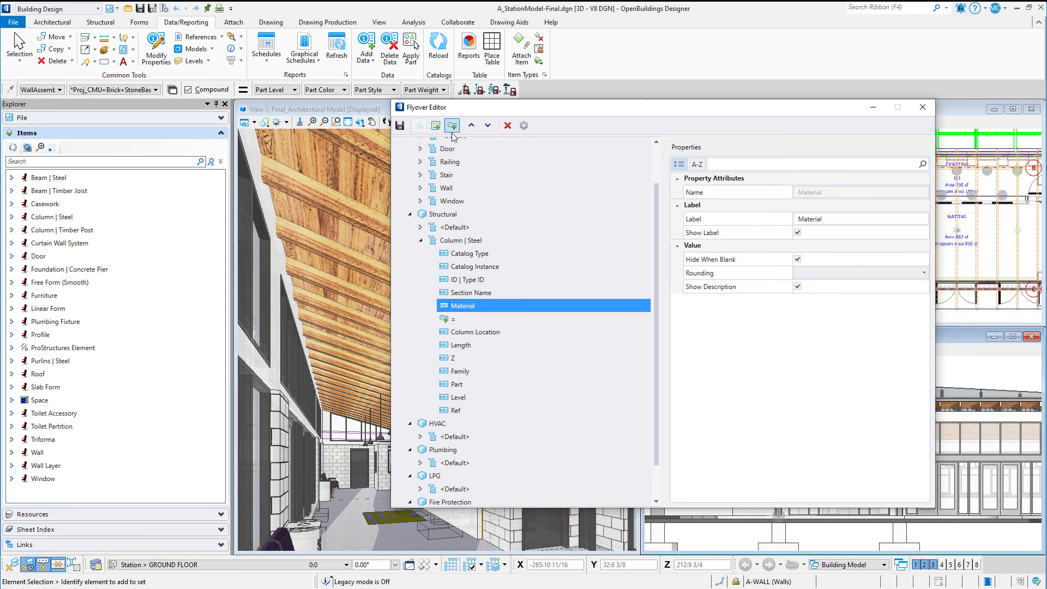
{"action": "left_click", "coordinate": [476, 359]}
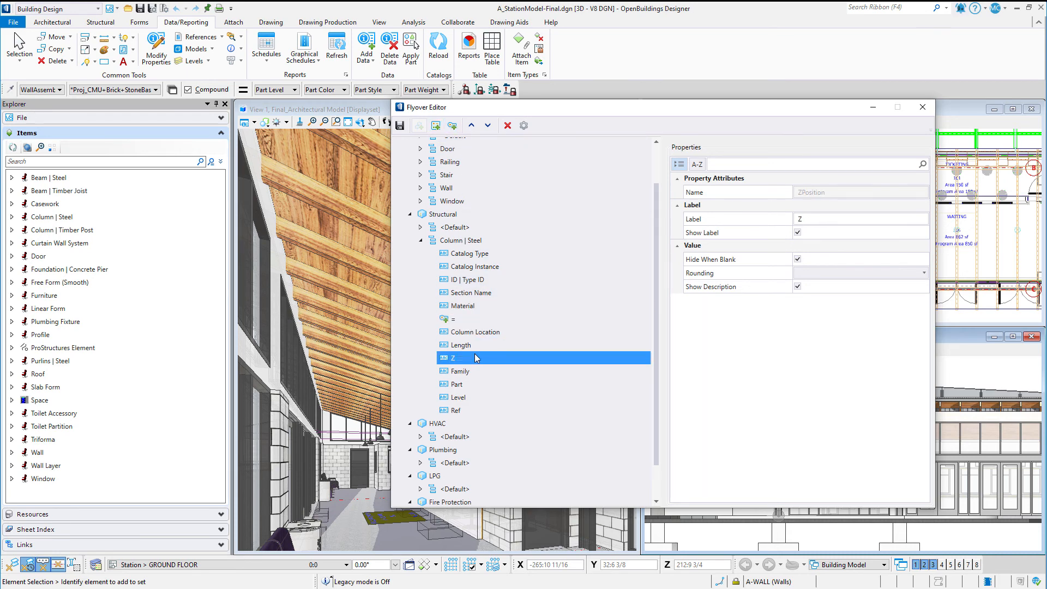
{"action": "left_click", "coordinate": [452, 126]}
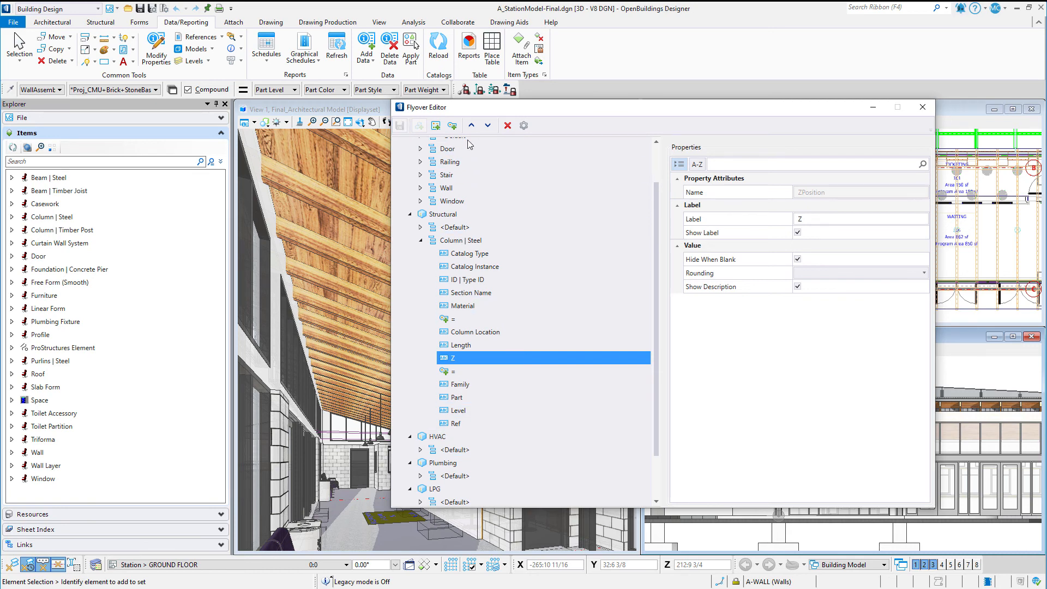
Close the Flyover Editor and display the flyover of the steel column in the Front view to check its layout.
{"action": "left_click", "coordinate": [924, 110]}
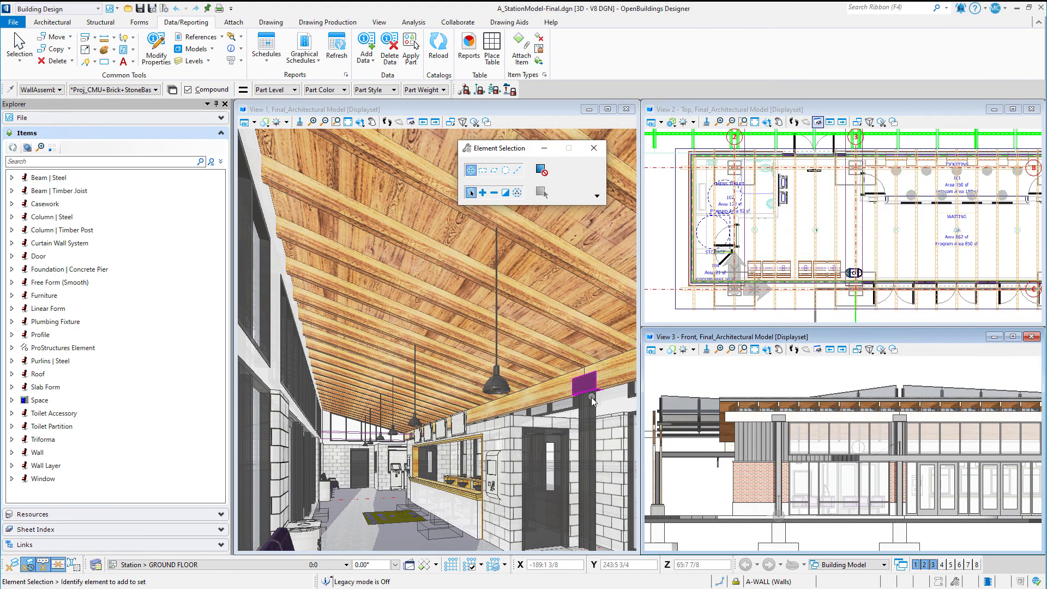
{"action": "mouse_move", "coordinate": [593, 401]}
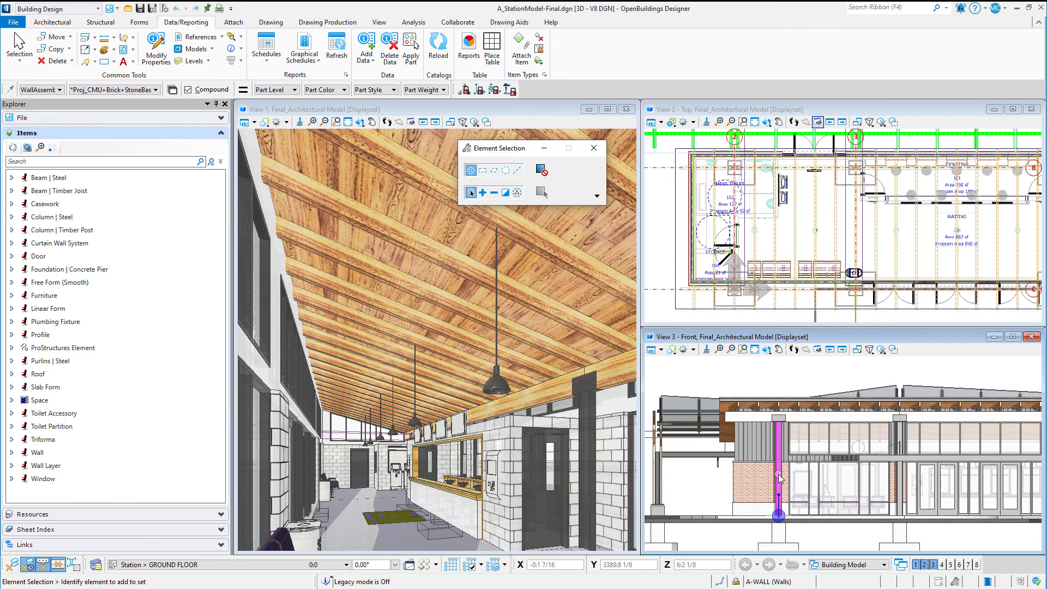
{"action": "mouse_move", "coordinate": [779, 478]}
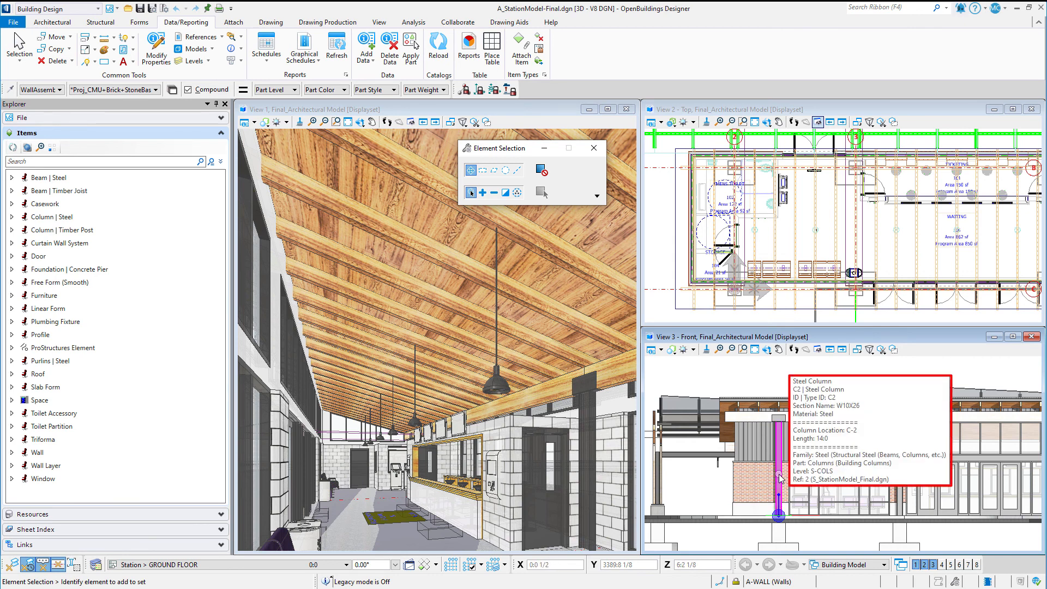